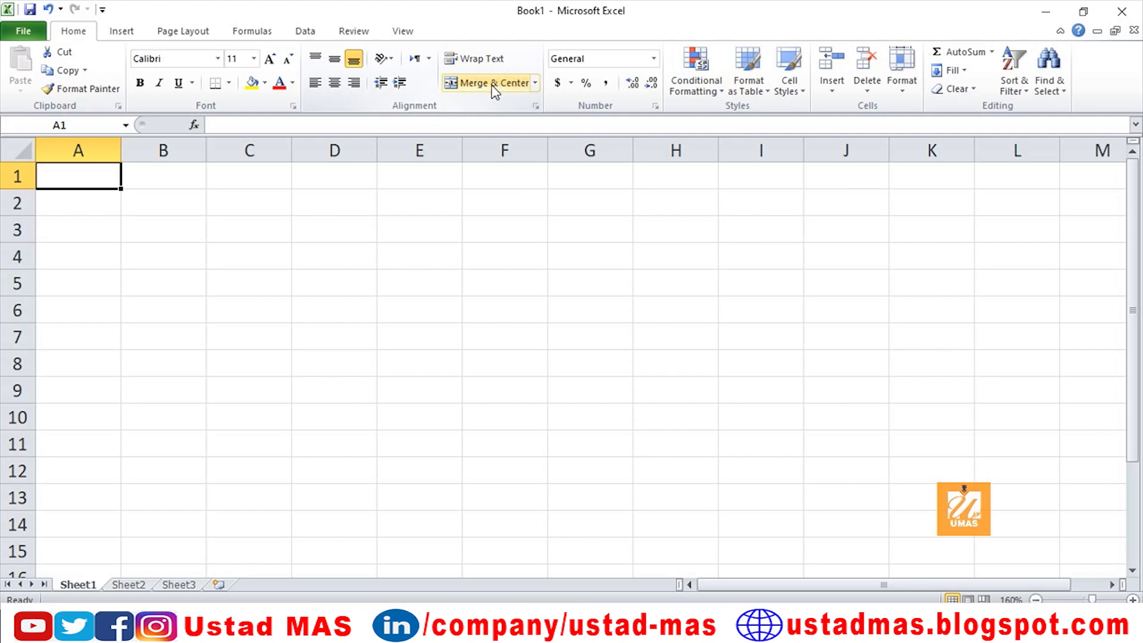
click(535, 82)
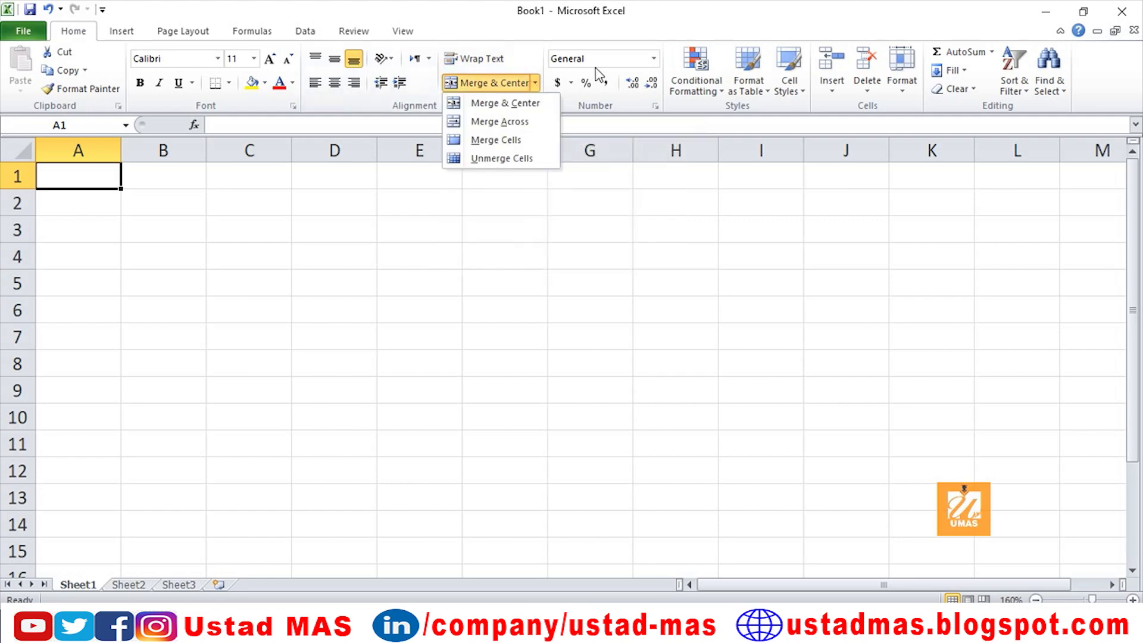
click(639, 60)
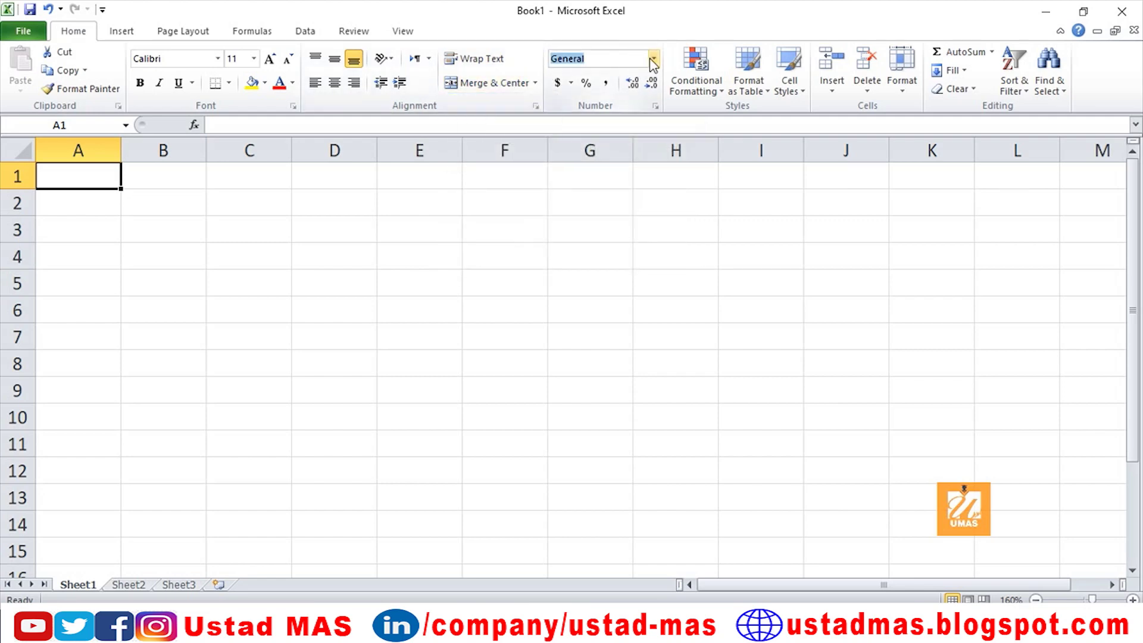
click(654, 60)
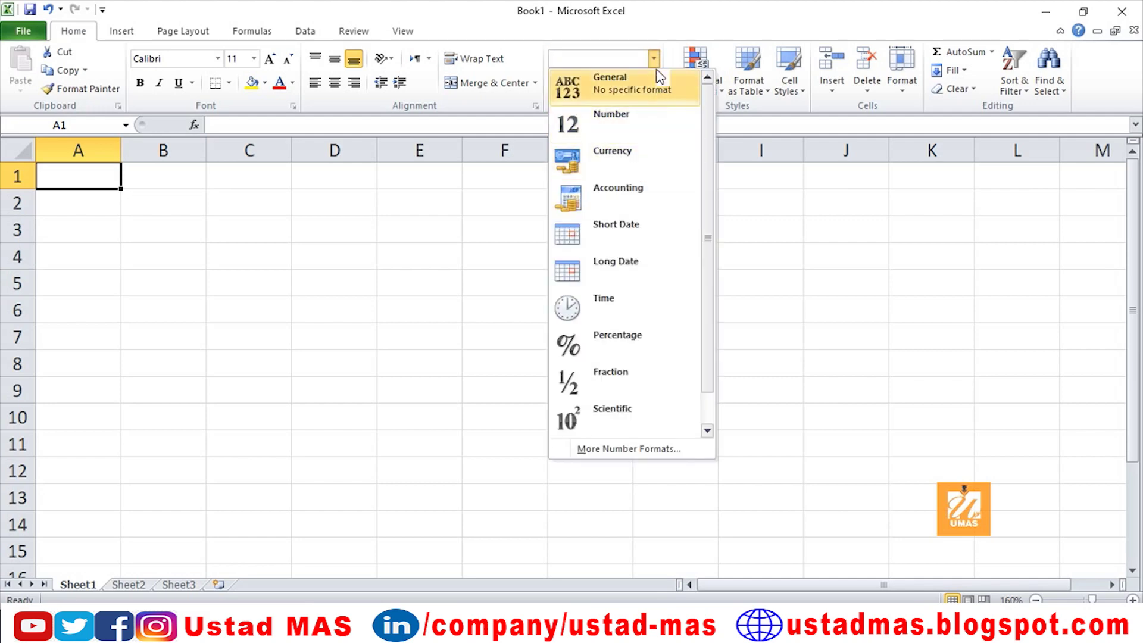
click(655, 62)
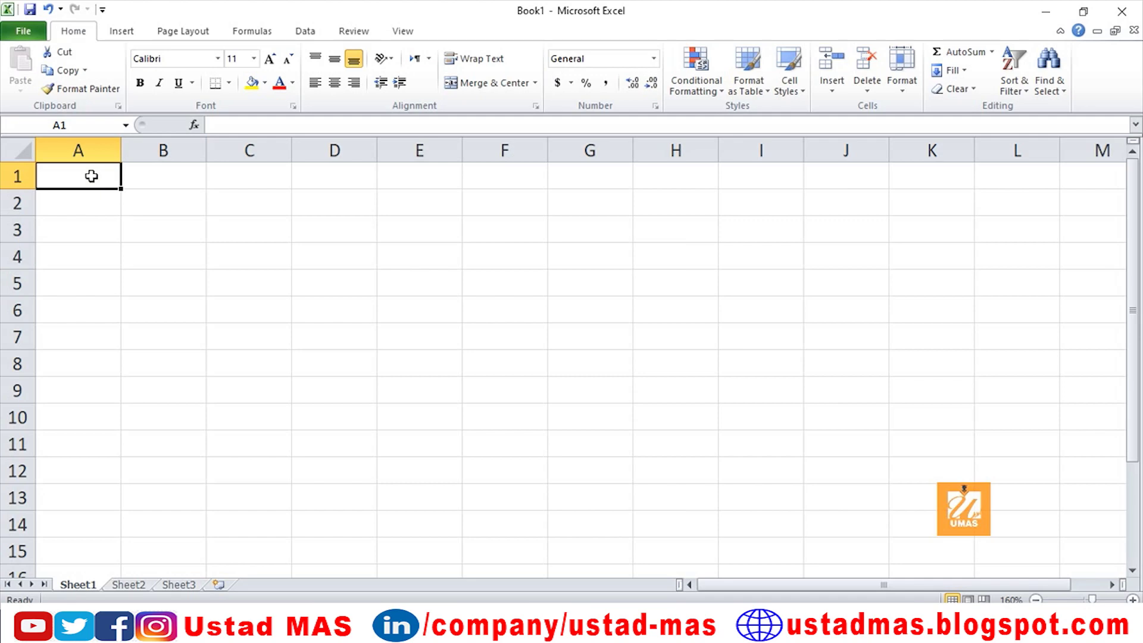
Enter "This is YouTube Channel" in cell A1 and widen column A to cover part of the text
text(This )
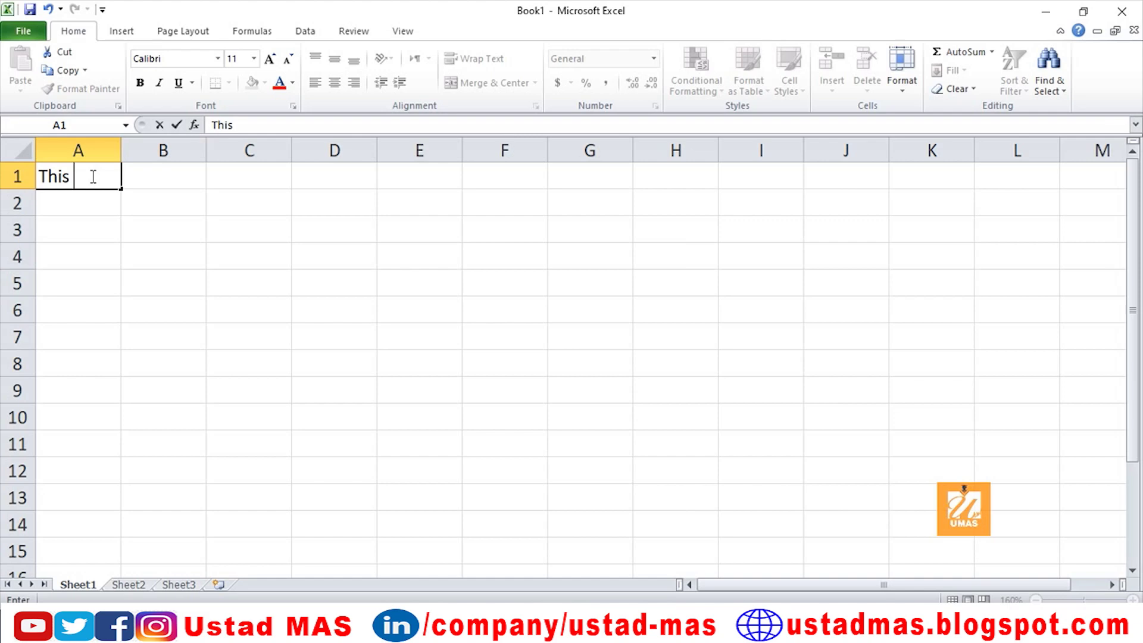
text(is YouTube Channel)
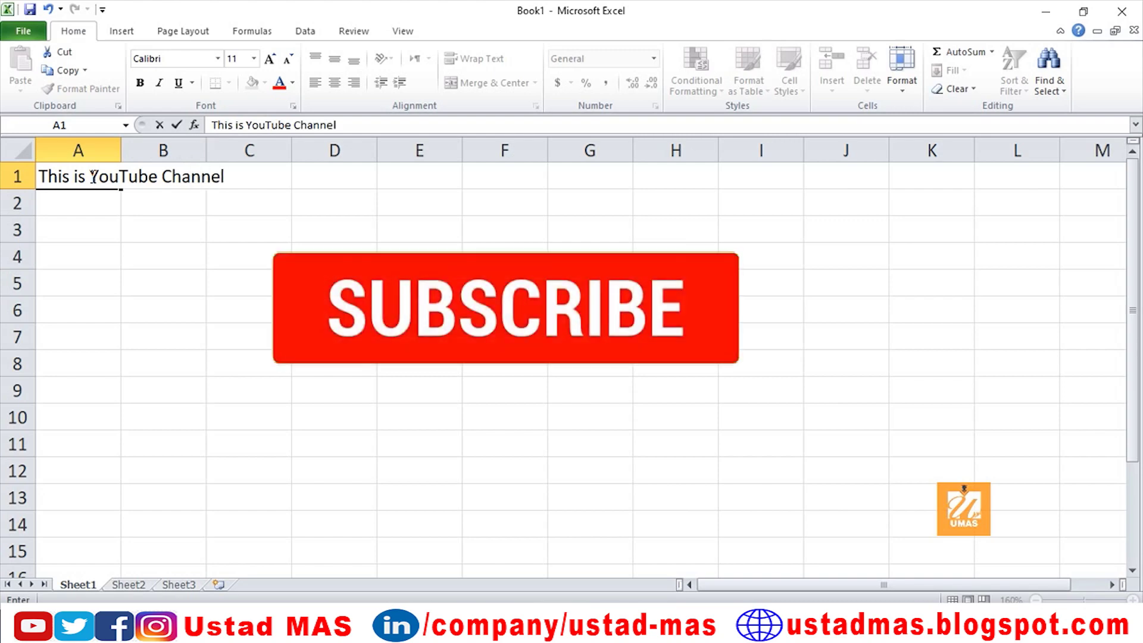
key(Return)
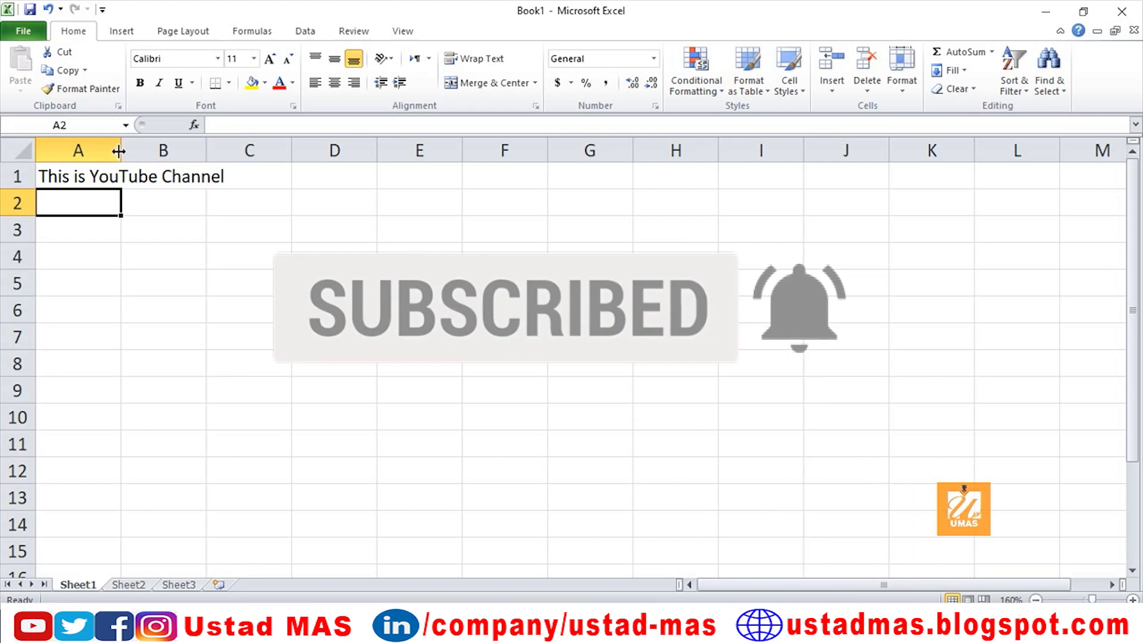
drag(118, 151, 170, 151)
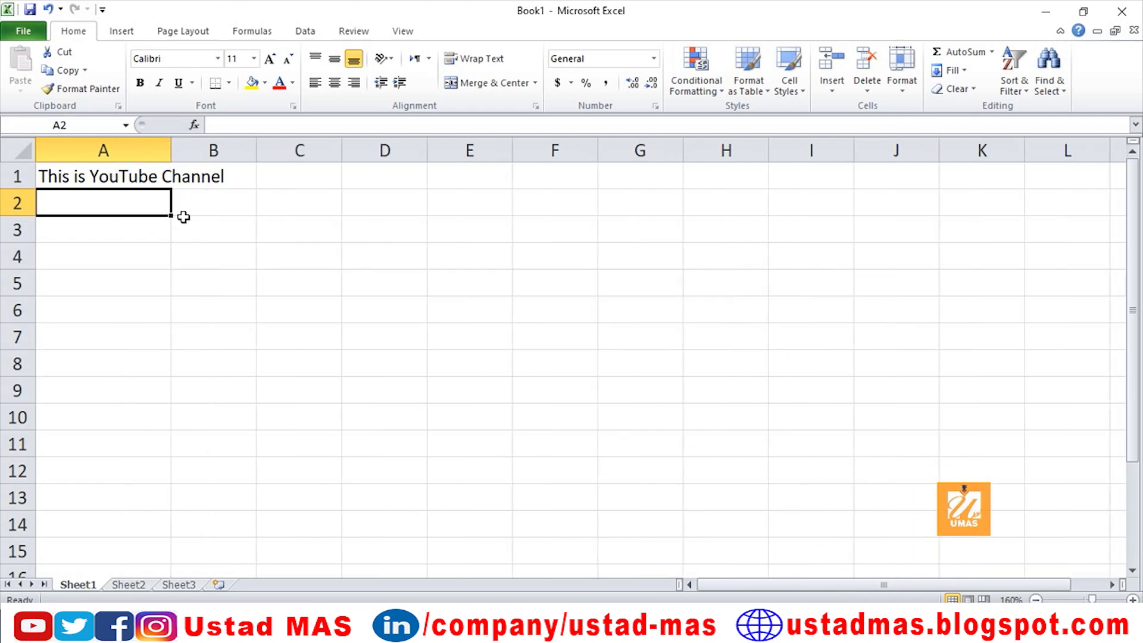
Wrap the text in cell A1, and narrow and re-widen column A to reflow it
click(118, 175)
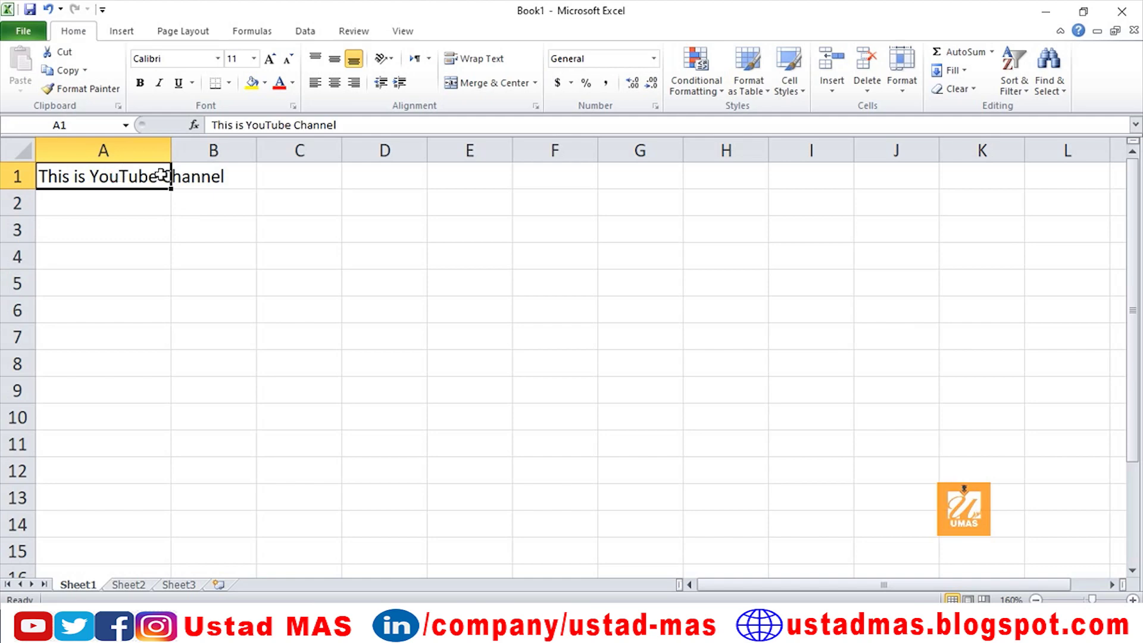
key(Return)
click(106, 177)
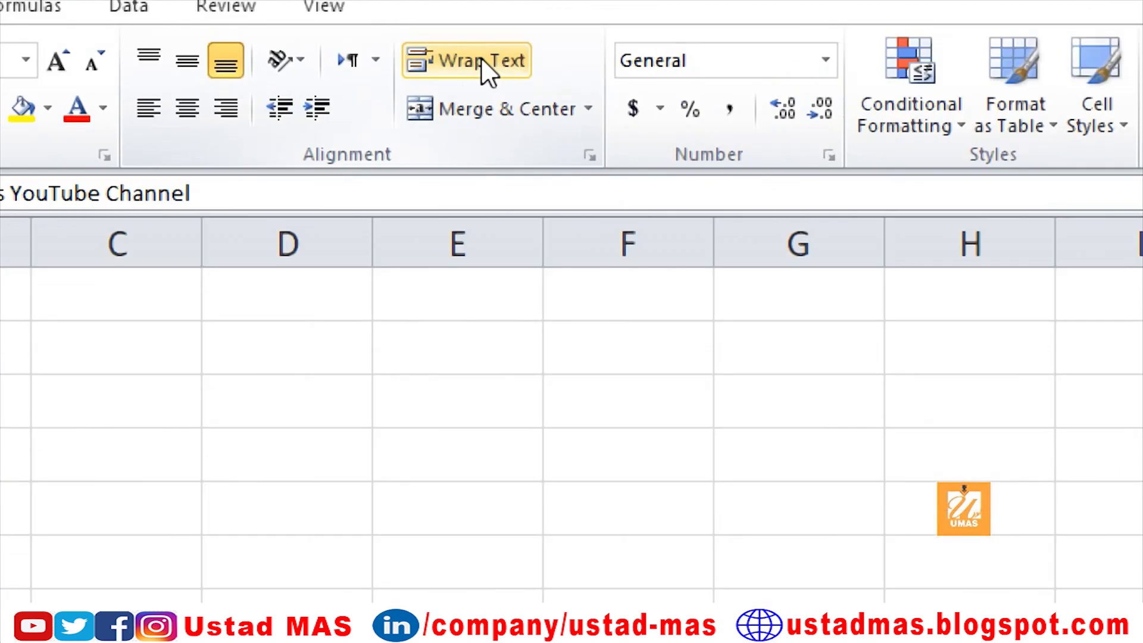
click(481, 58)
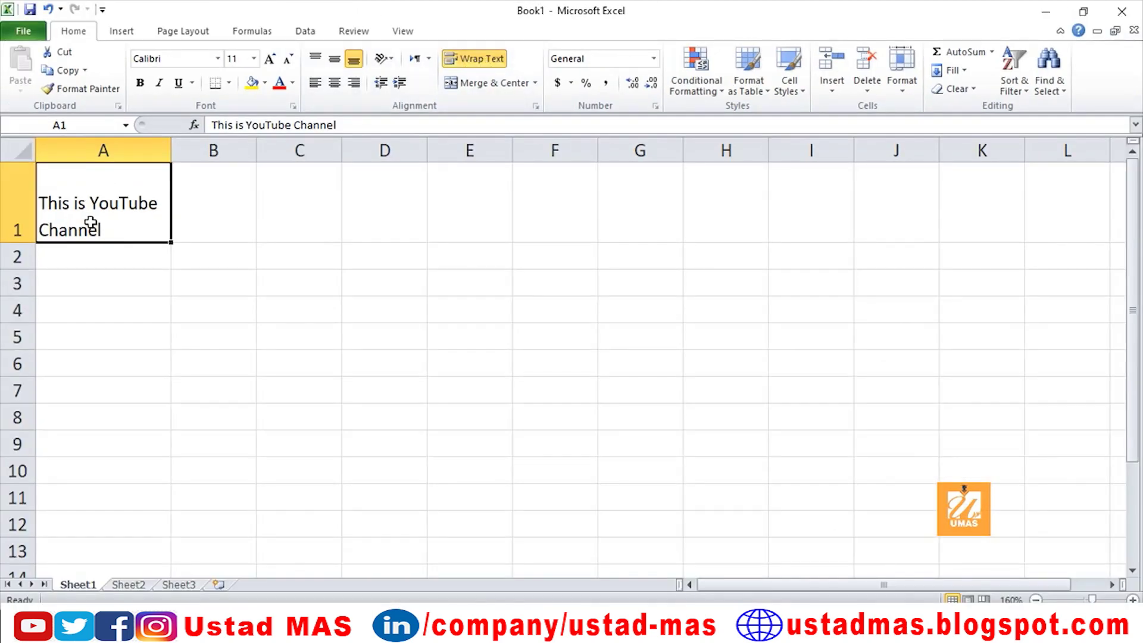
drag(171, 148, 146, 147)
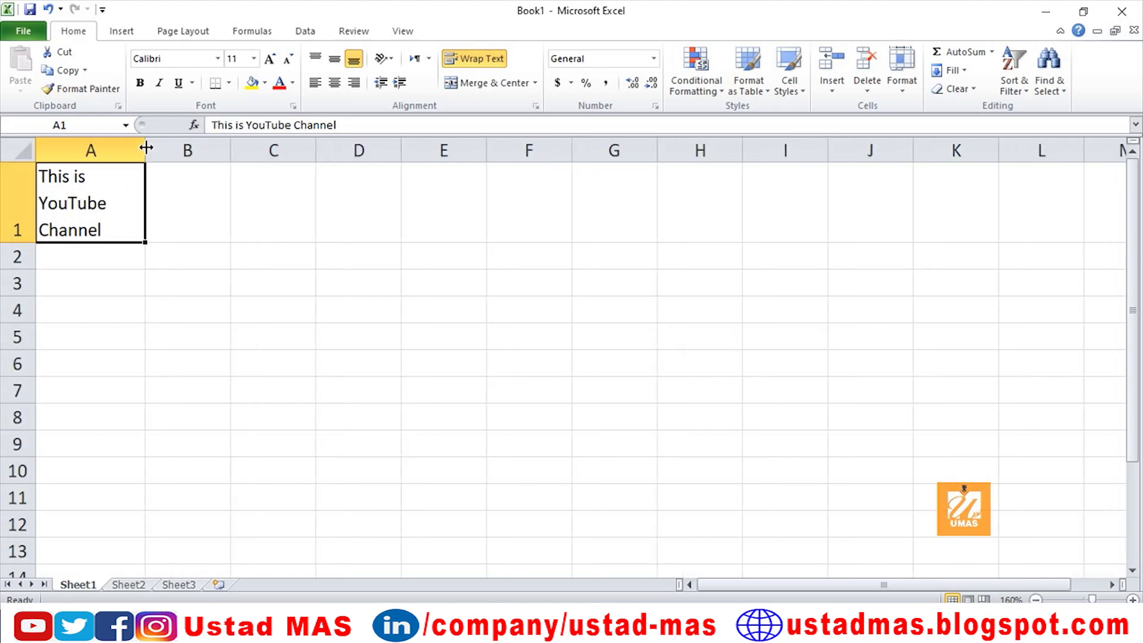
drag(145, 147, 183, 148)
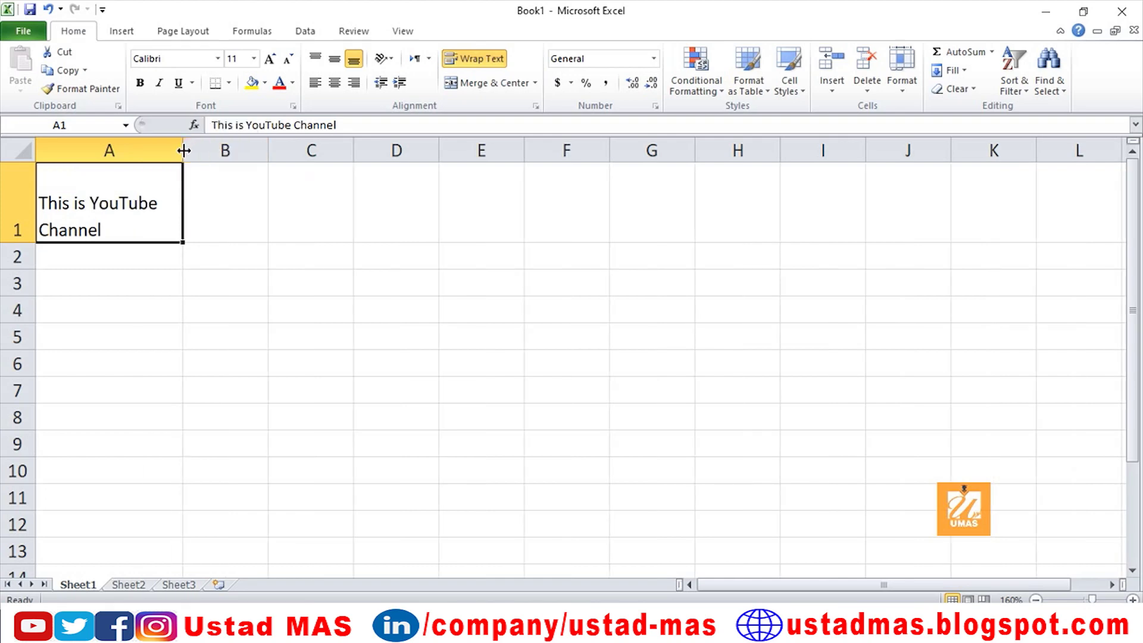
Apply all borders to the cells A3:D3
click(138, 283)
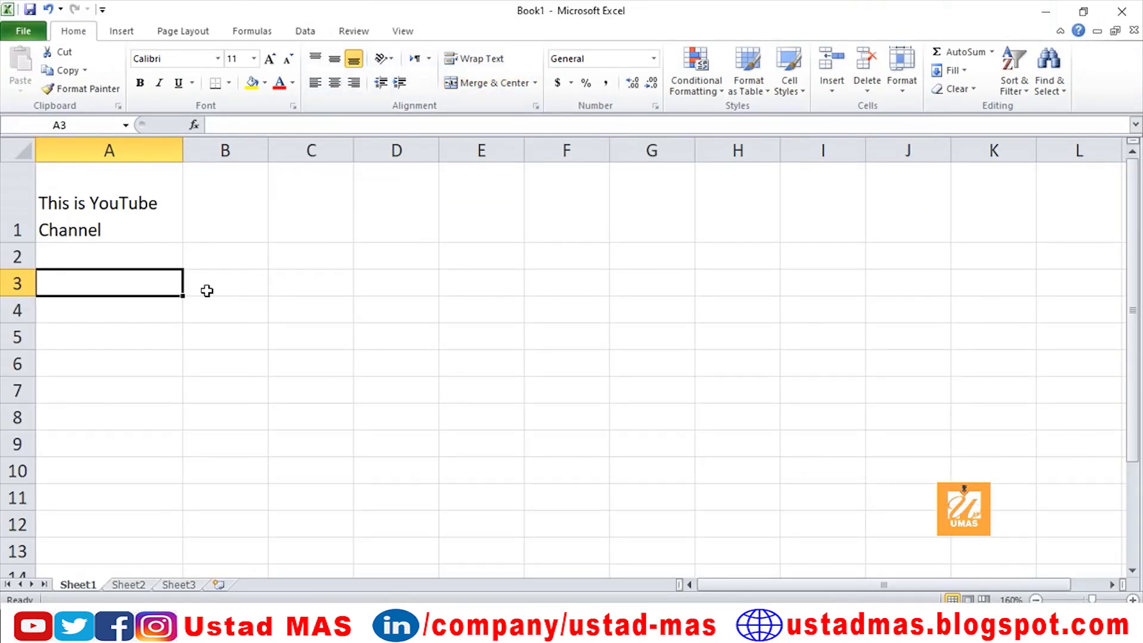
drag(178, 280, 374, 292)
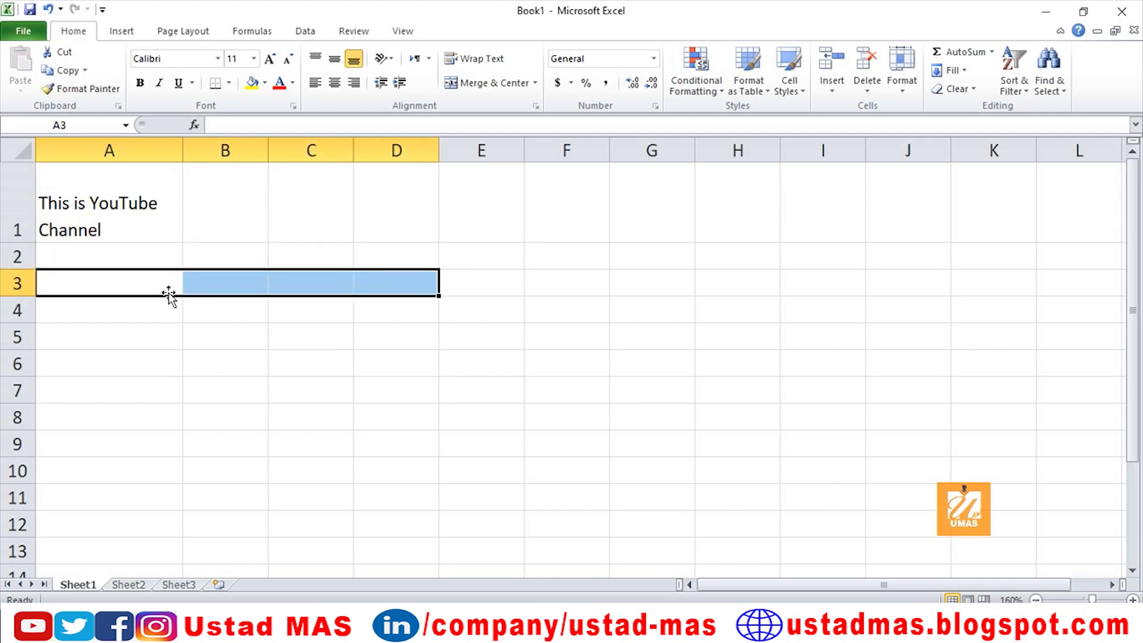
click(263, 316)
drag(138, 280, 366, 285)
click(229, 84)
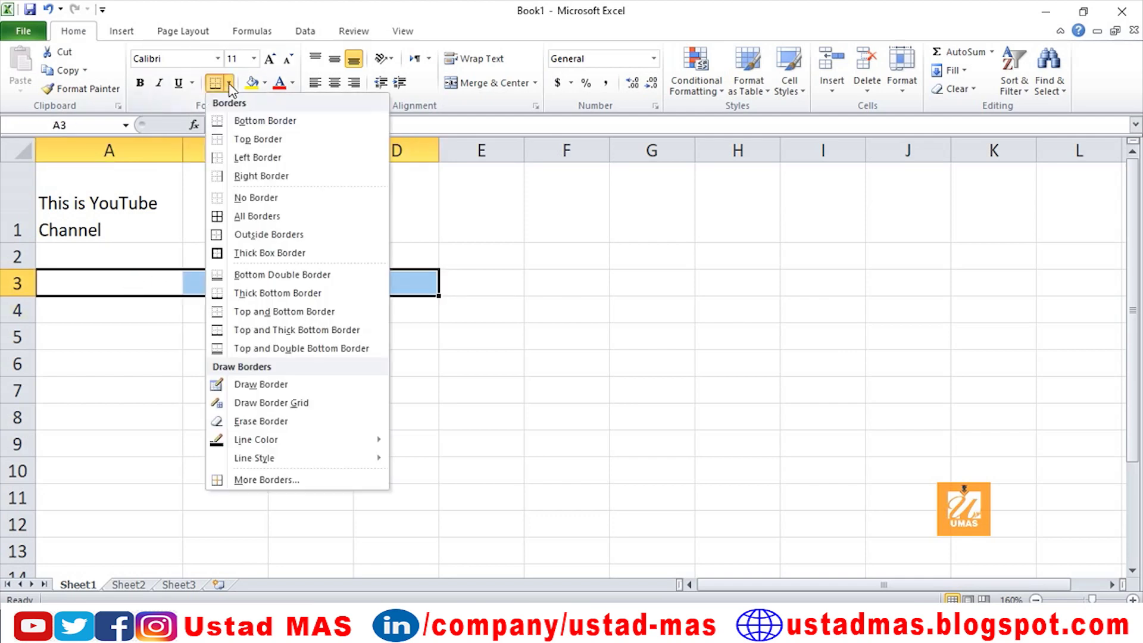
click(250, 216)
click(258, 384)
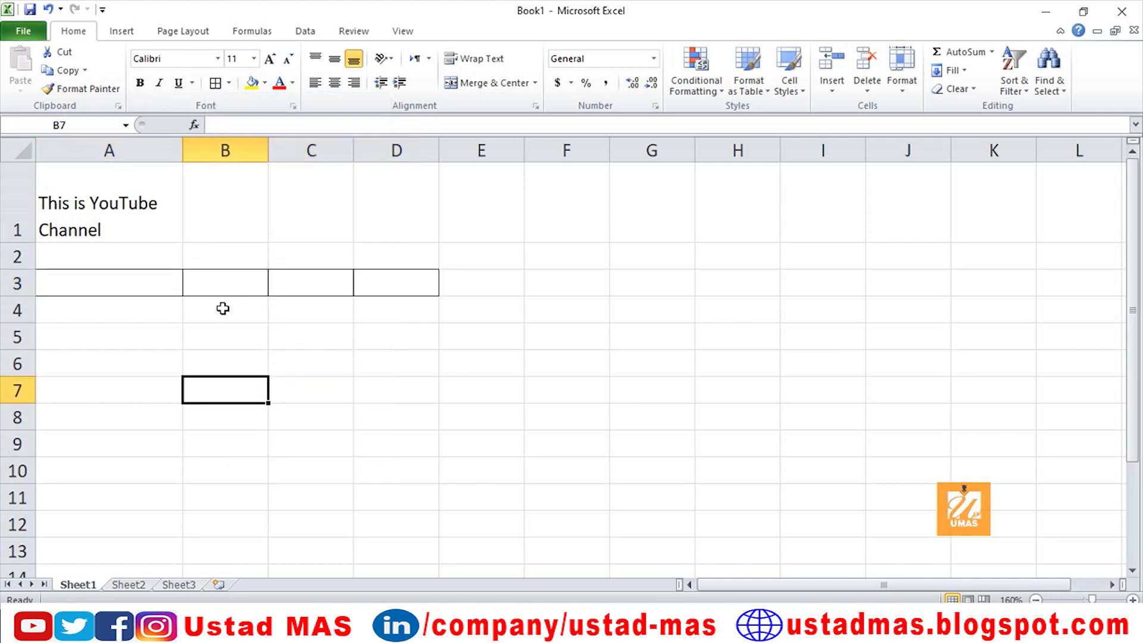
Merge and center the bordered cells A3:D3 and enter "Ustad MAS" in the merged cell
click(154, 284)
click(217, 283)
click(313, 279)
click(409, 280)
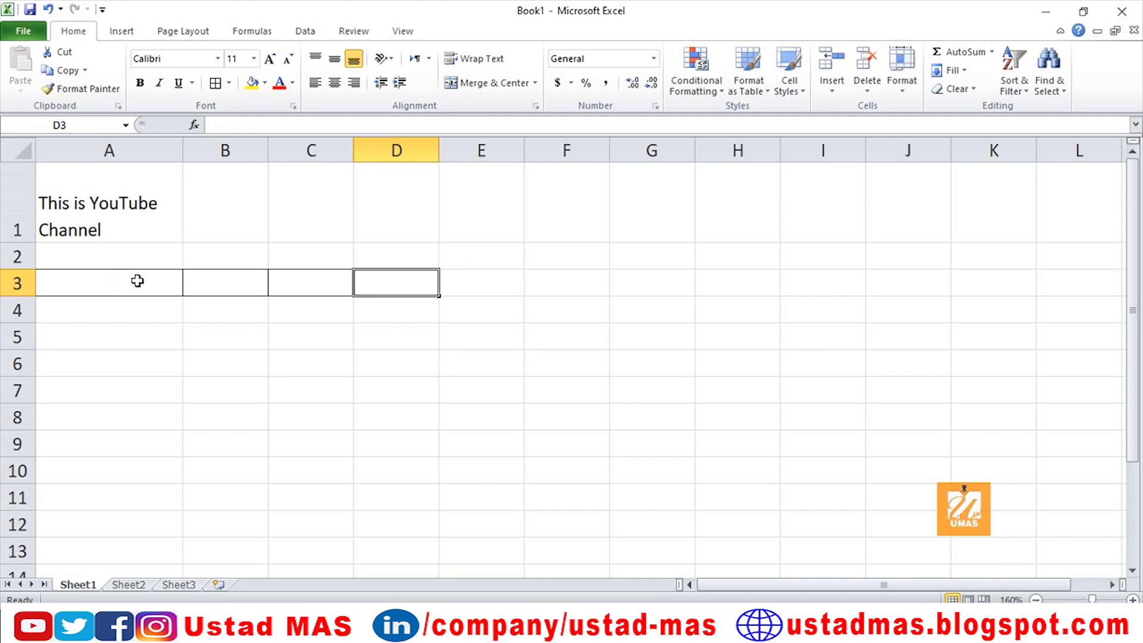
drag(138, 279, 387, 290)
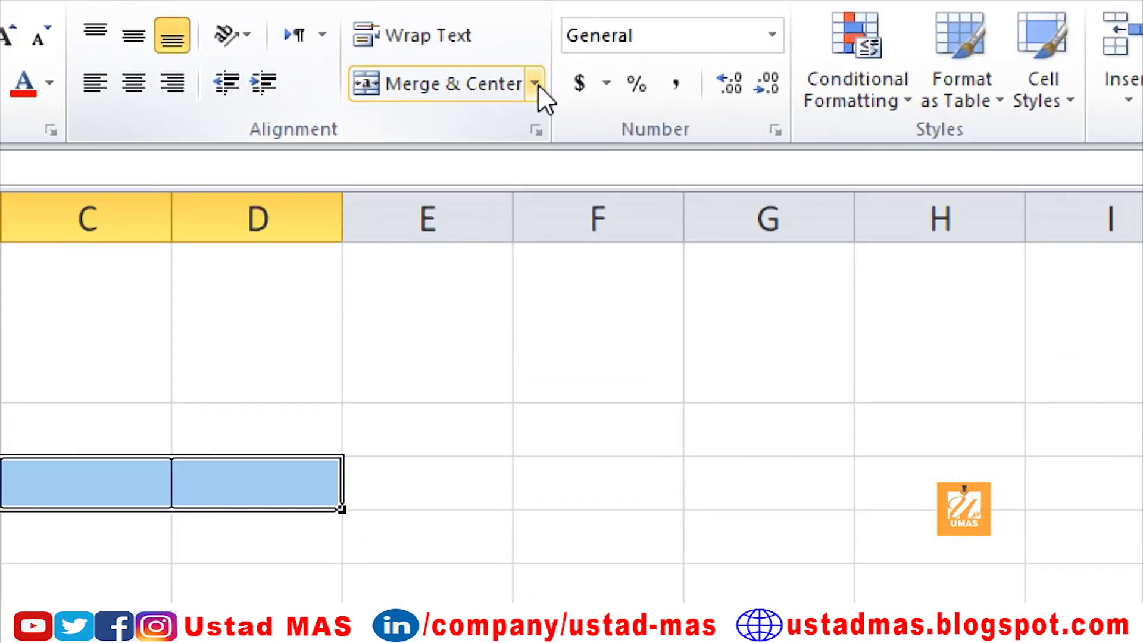
click(535, 84)
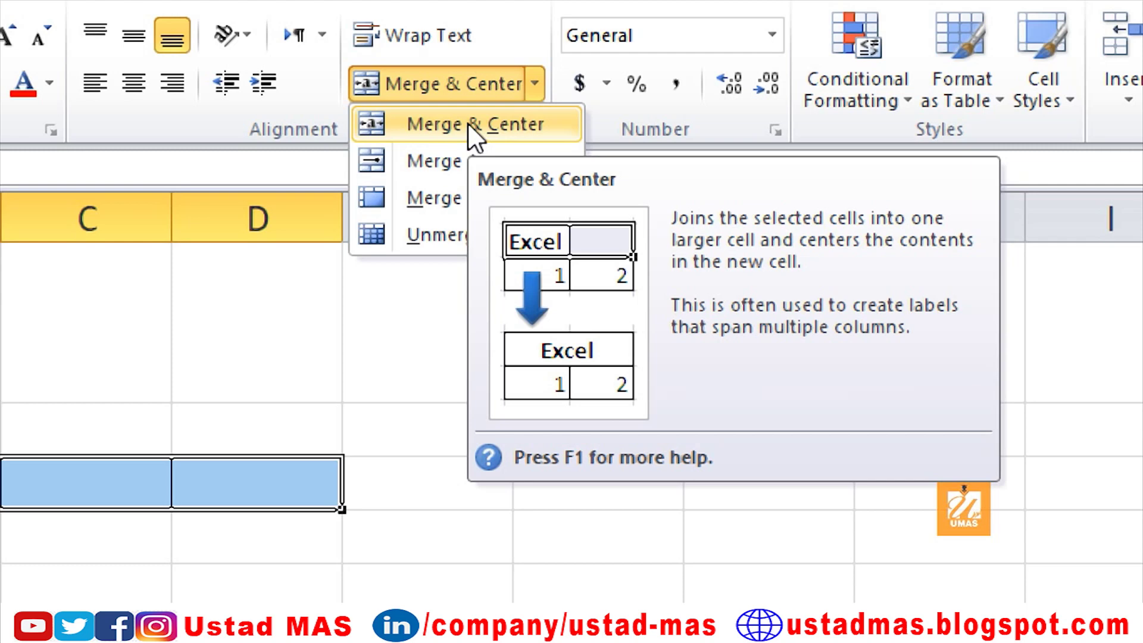
click(466, 123)
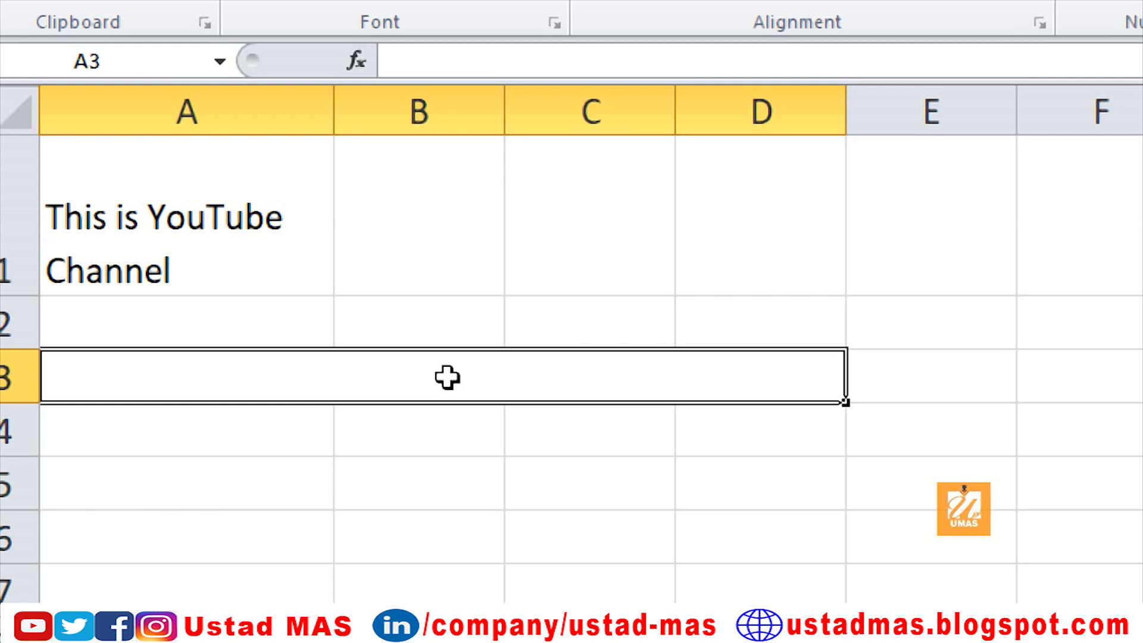
text(Ustad MAS)
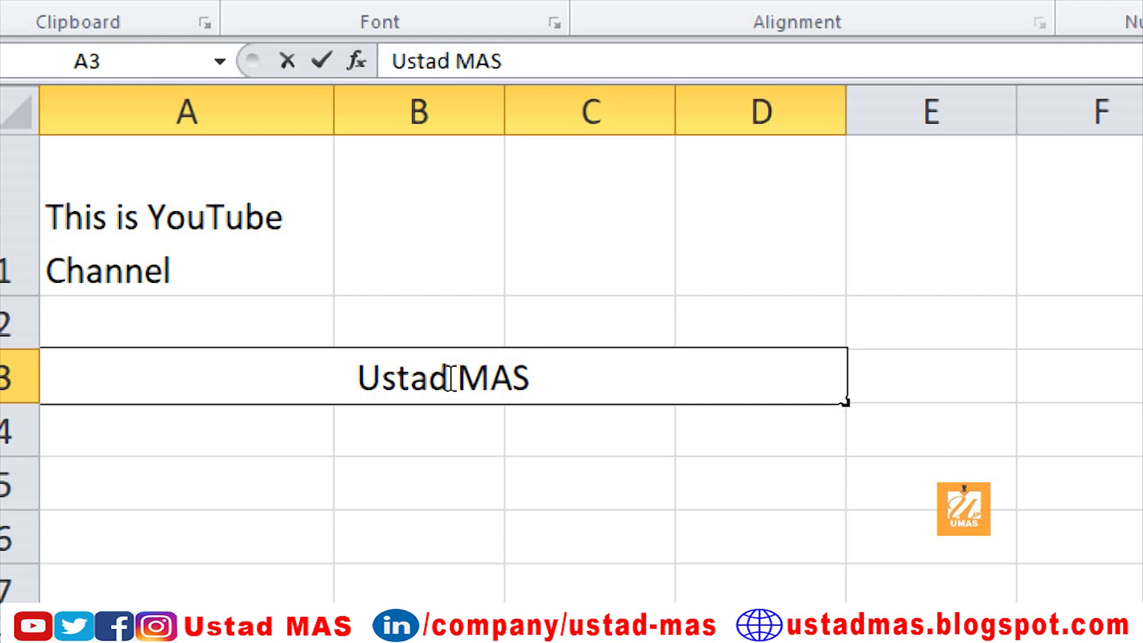
key(Return)
Try to apply Merge Across to the merged "Ustad MAS" cell alone
click(476, 410)
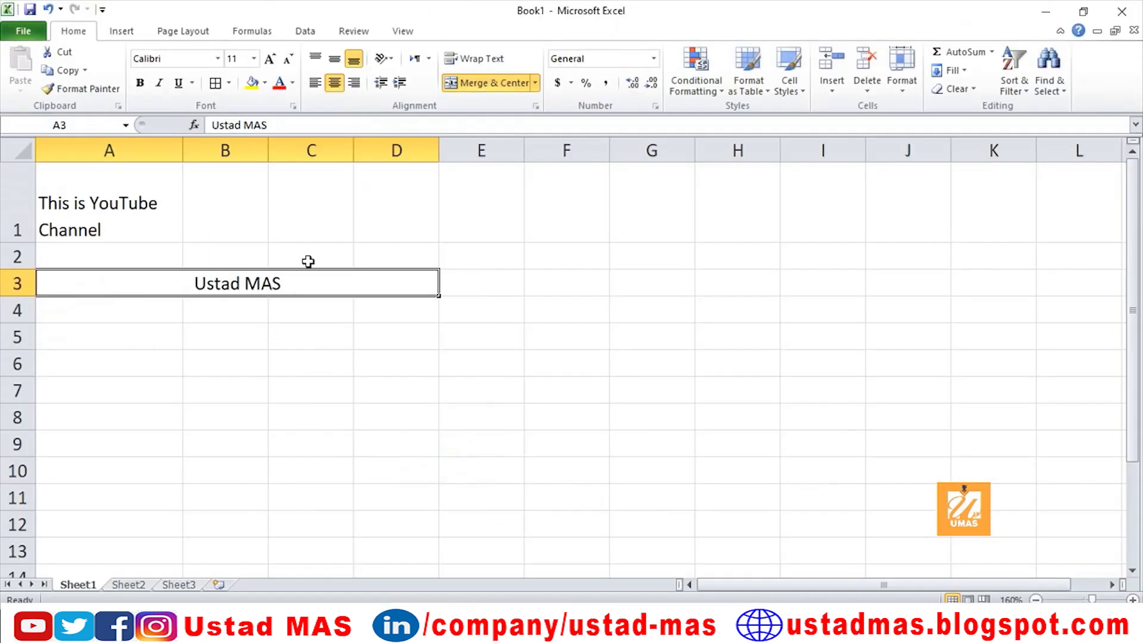
click(536, 83)
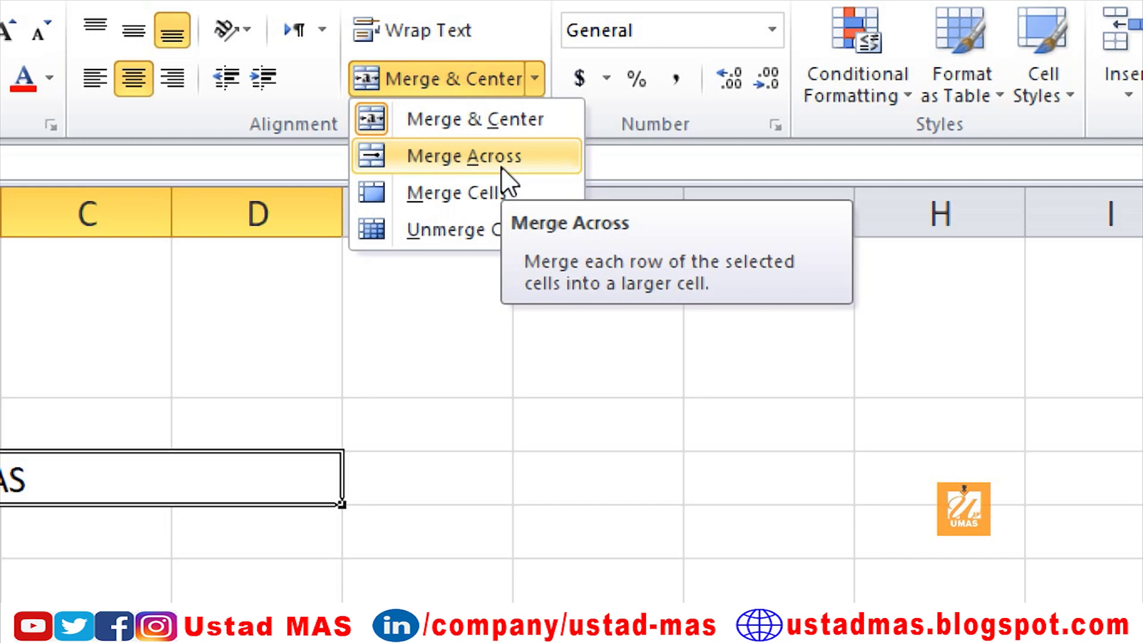
click(502, 168)
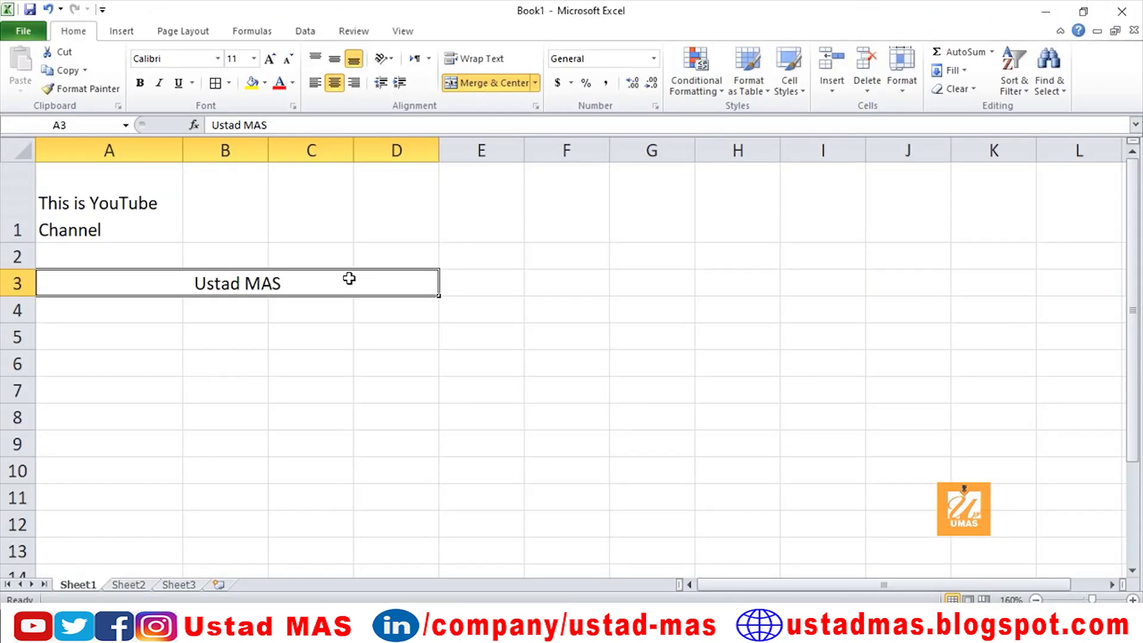
Try to merge and center the "Ustad MAS" cell with the adjacent cell E3, and undo the attempt
click(478, 282)
drag(480, 284, 408, 283)
click(462, 299)
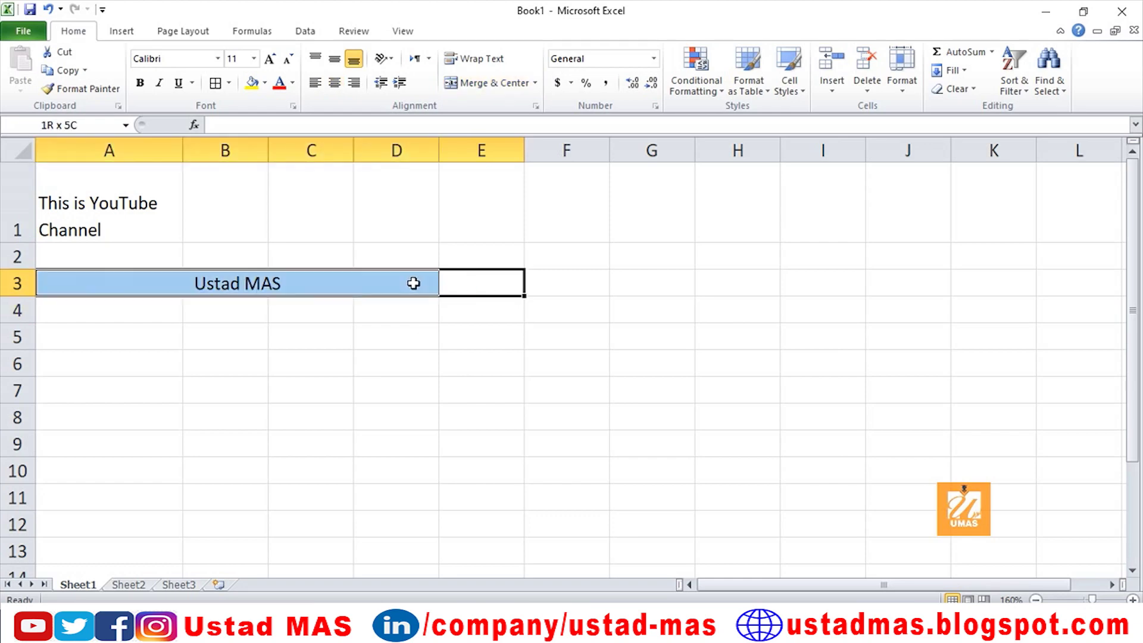
click(535, 84)
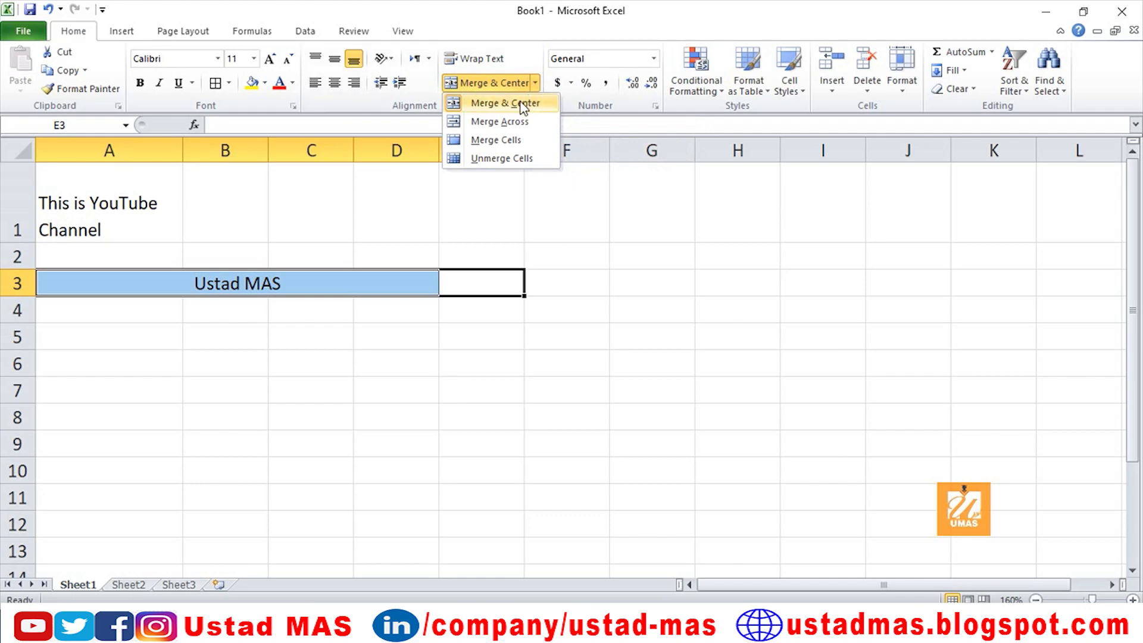
click(519, 111)
click(461, 387)
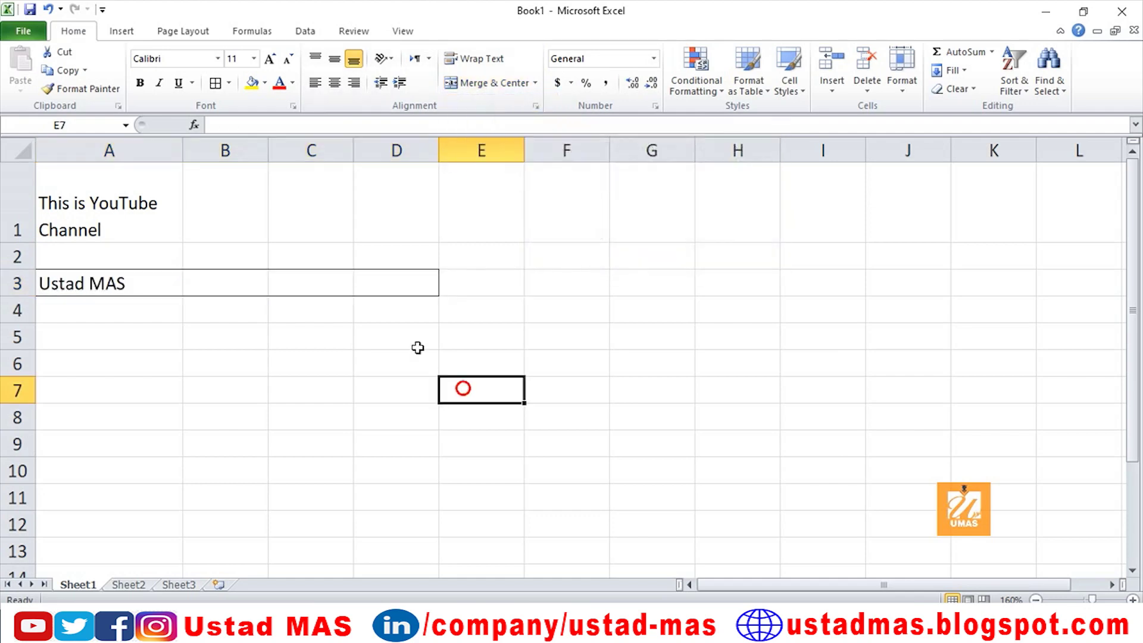
key(ctrl+z)
click(420, 310)
Merge the "Ustad MAS" cell with E3 by applying Merge Across to A3:E3
click(467, 284)
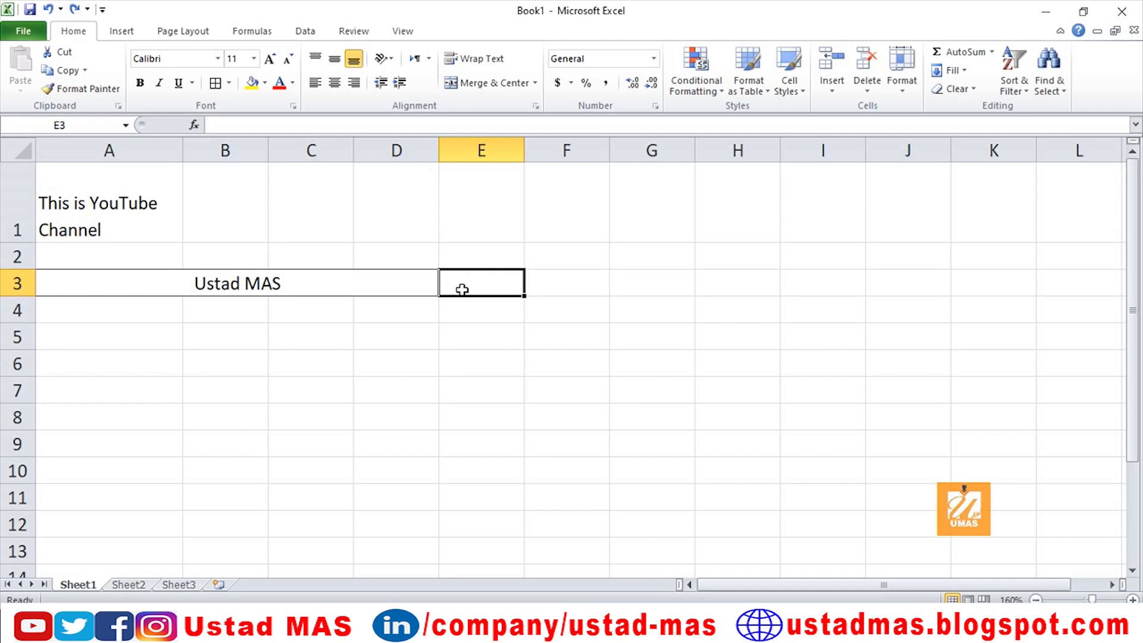
drag(452, 281, 417, 284)
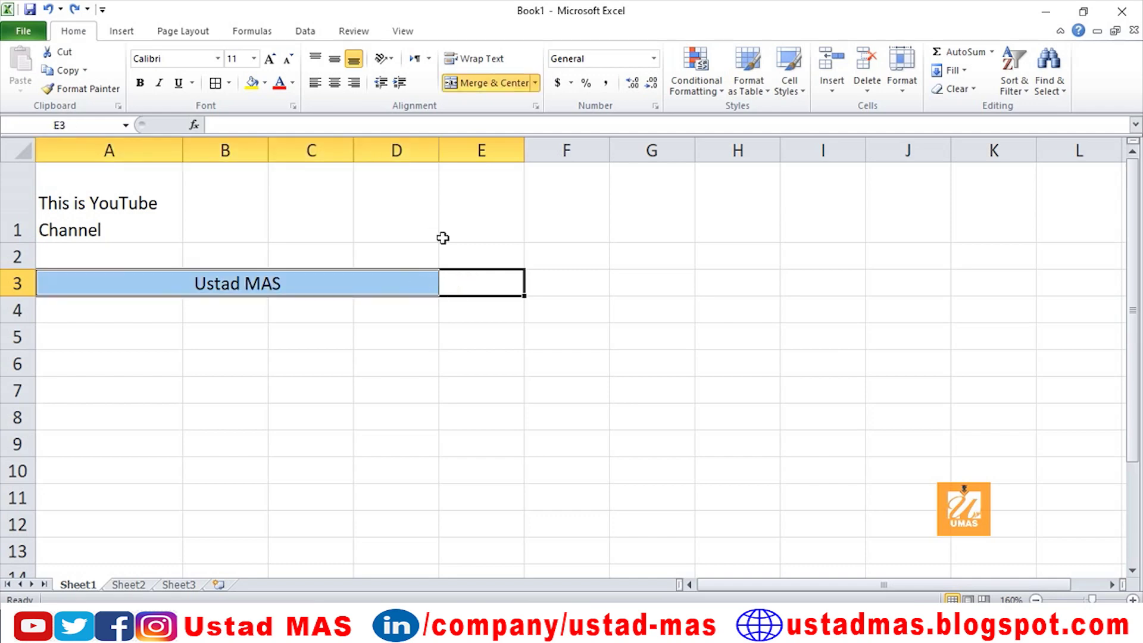
click(536, 83)
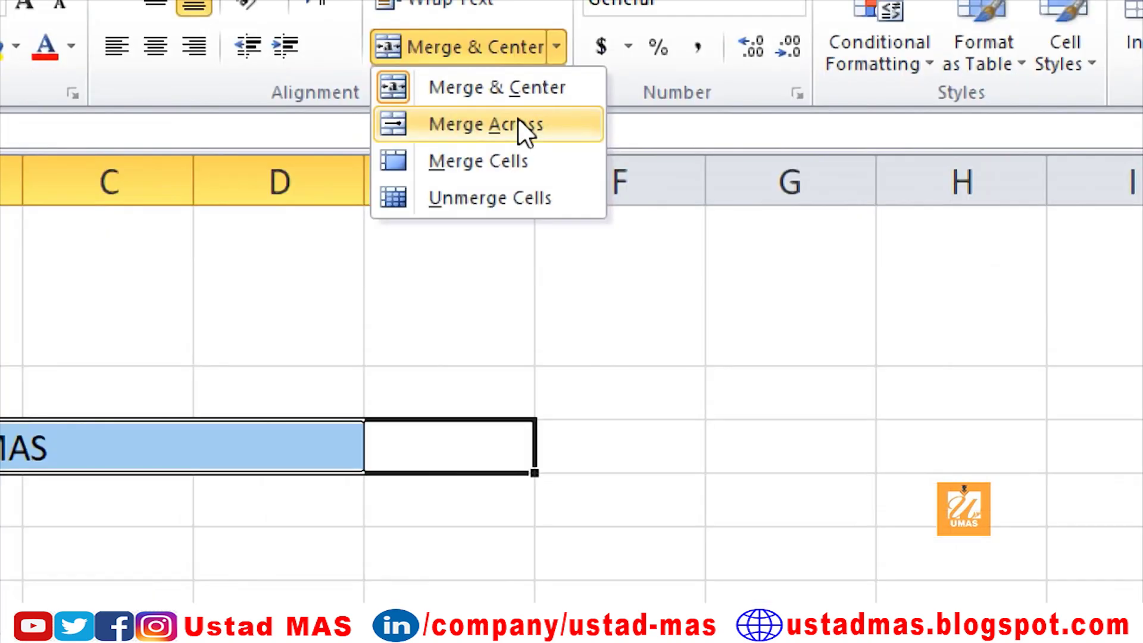
click(518, 122)
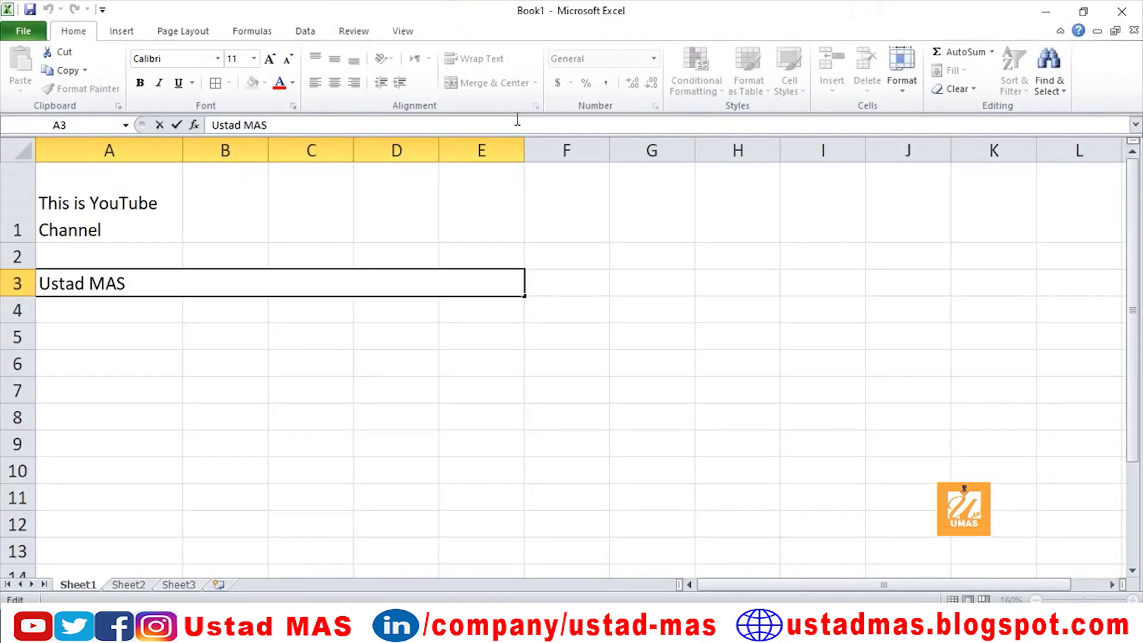
double_click(307, 448)
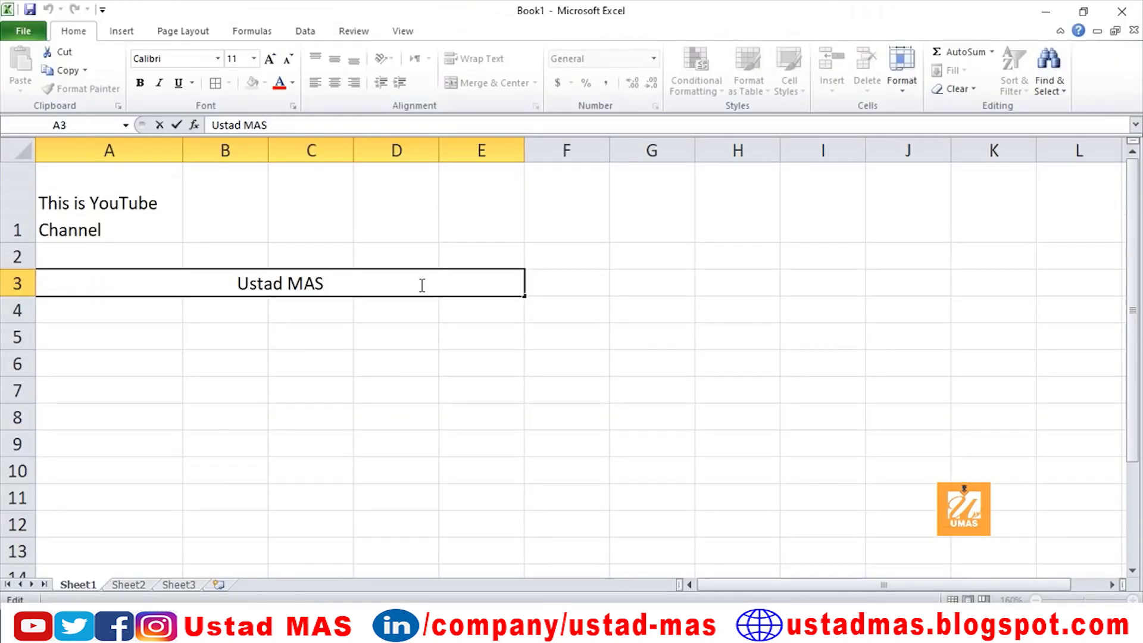
click(436, 338)
click(414, 289)
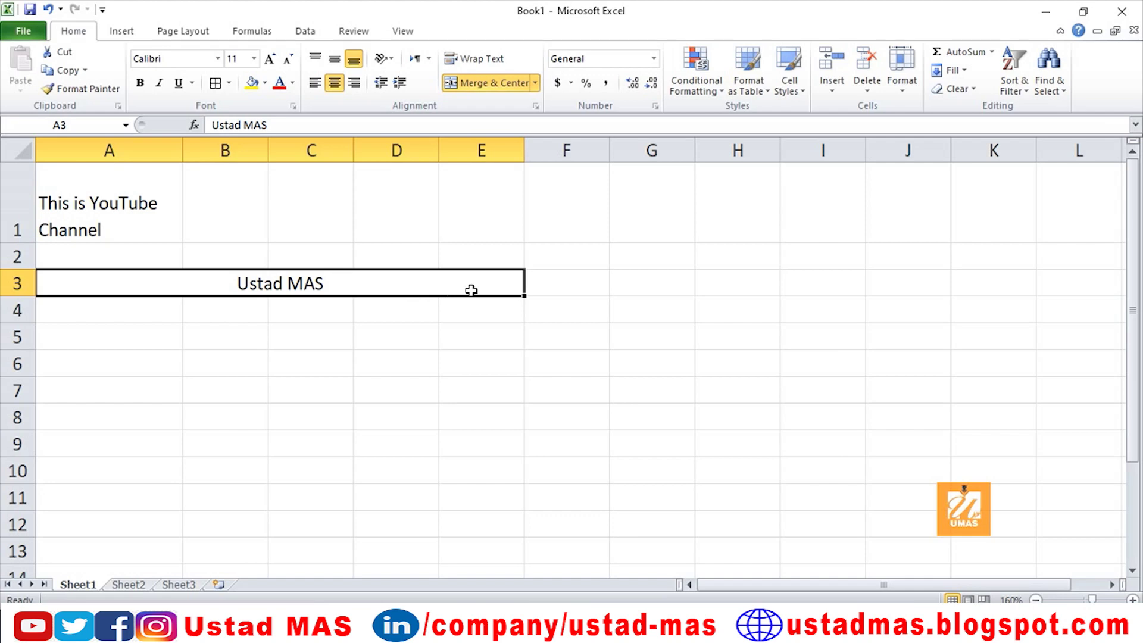
Merge cells C1:E1 with Merge Cells and enter "YouTube" in the merged cell
click(536, 84)
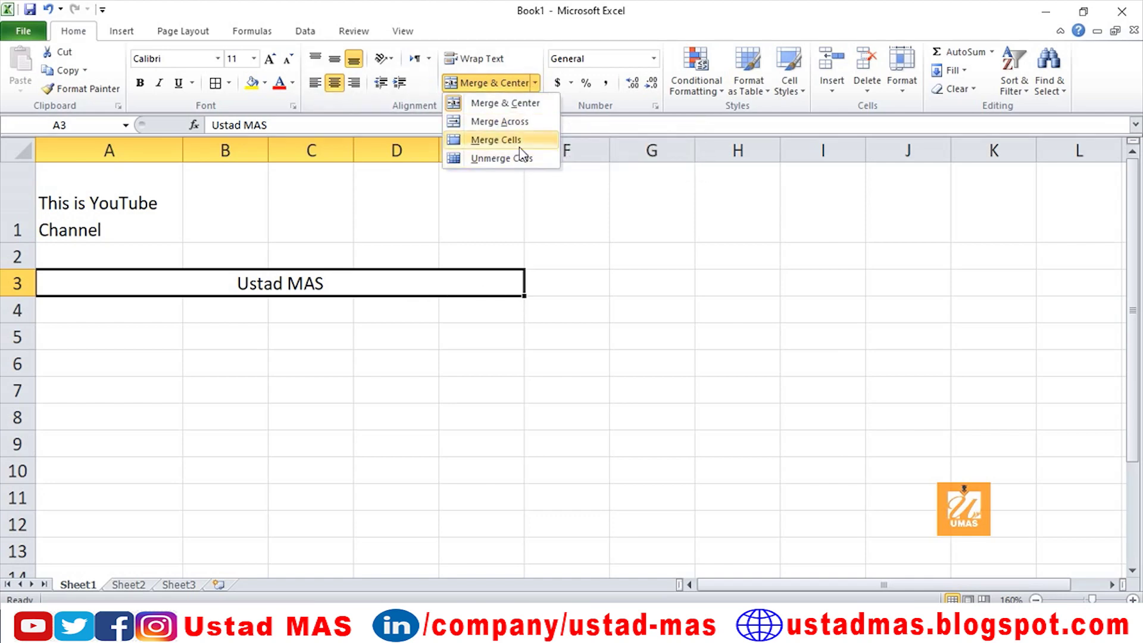
click(256, 196)
drag(281, 194, 459, 199)
click(534, 84)
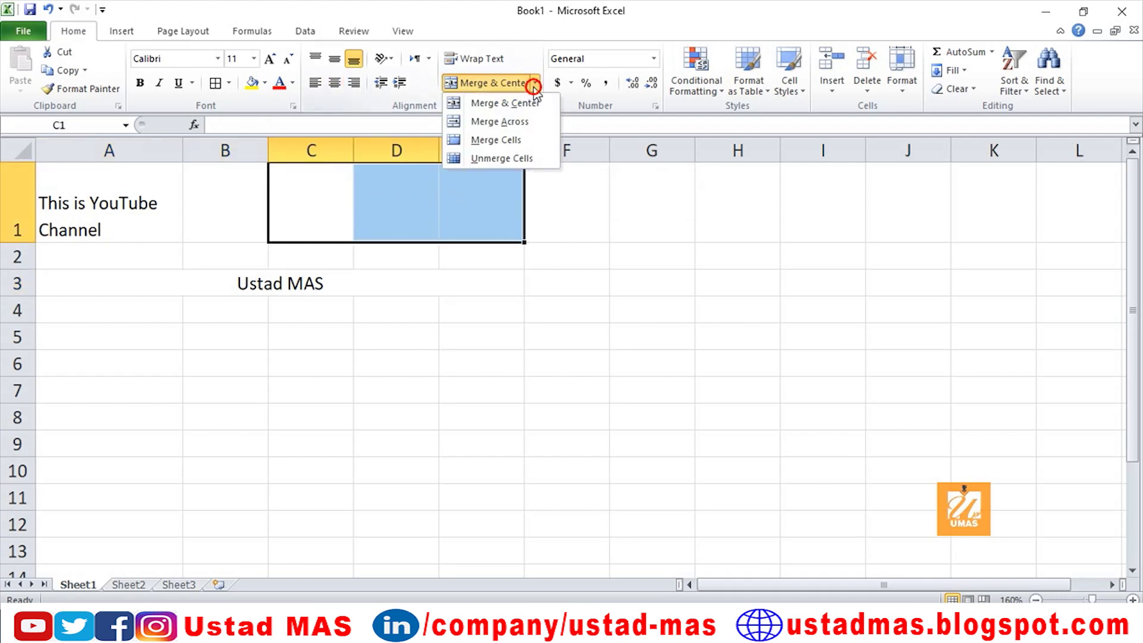
click(496, 140)
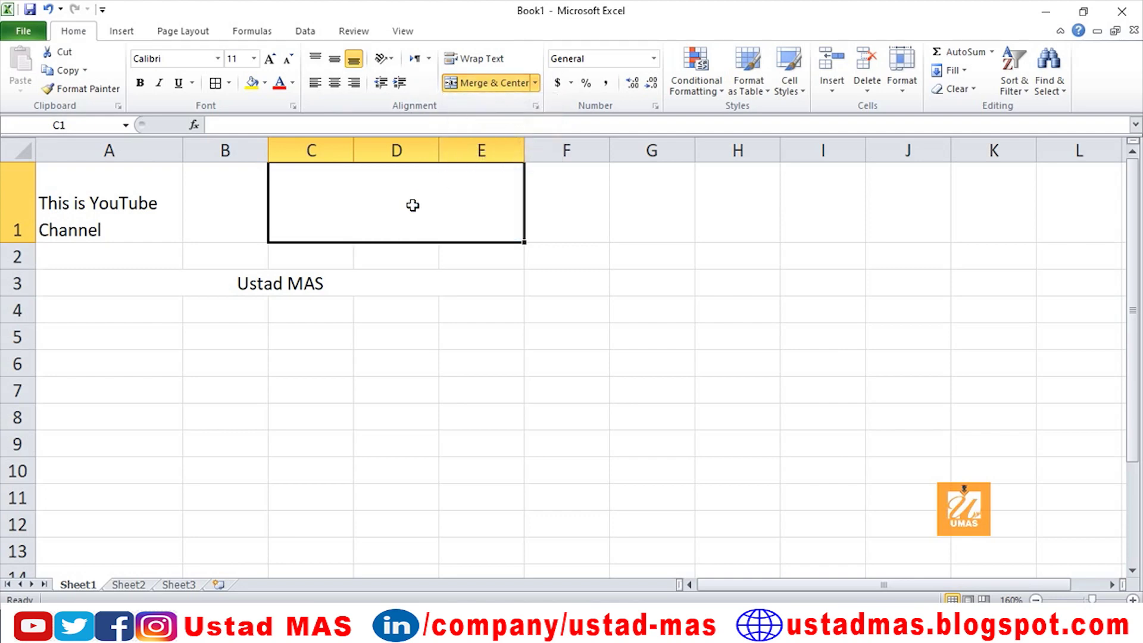
text(YouTube)
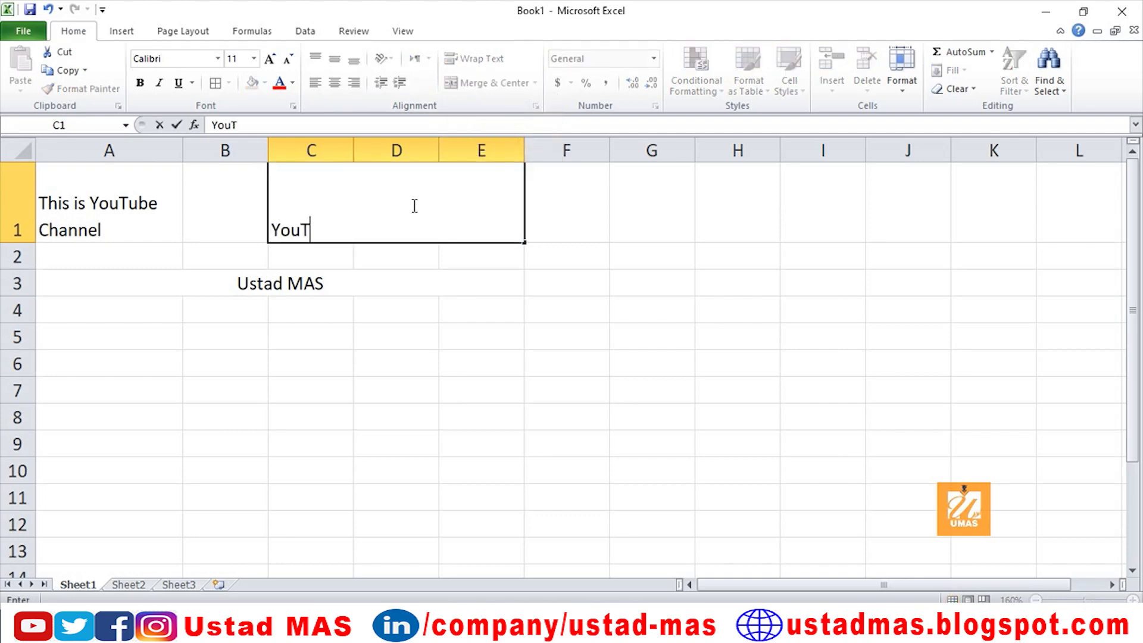
key(Return)
Unmerge the "YouTube" cell back into C1, D1 and E1
click(413, 204)
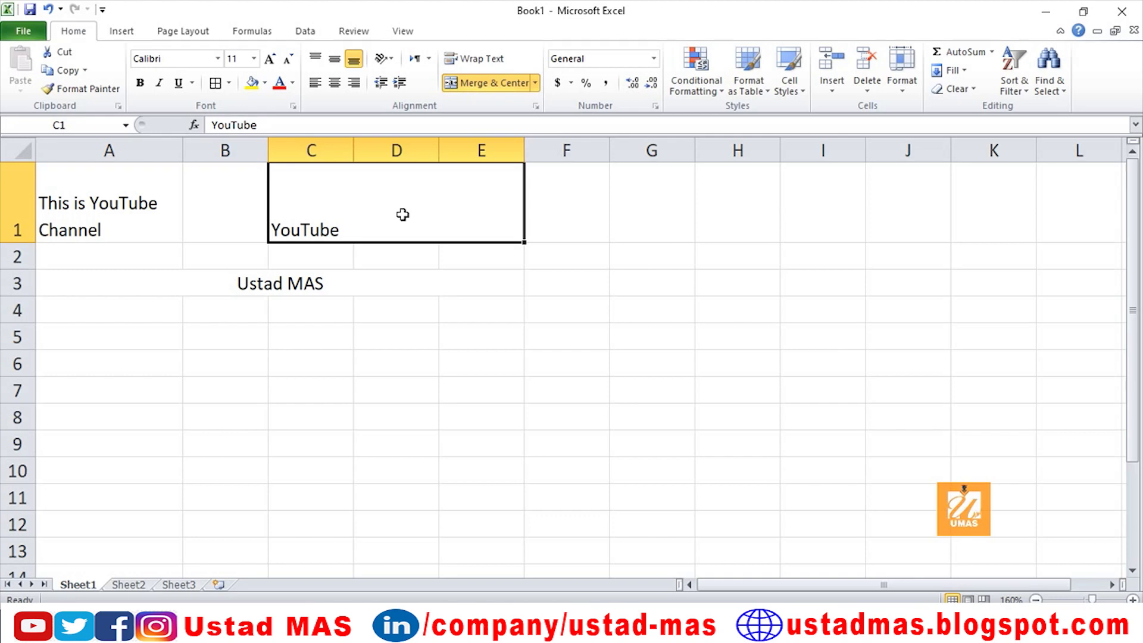
click(535, 84)
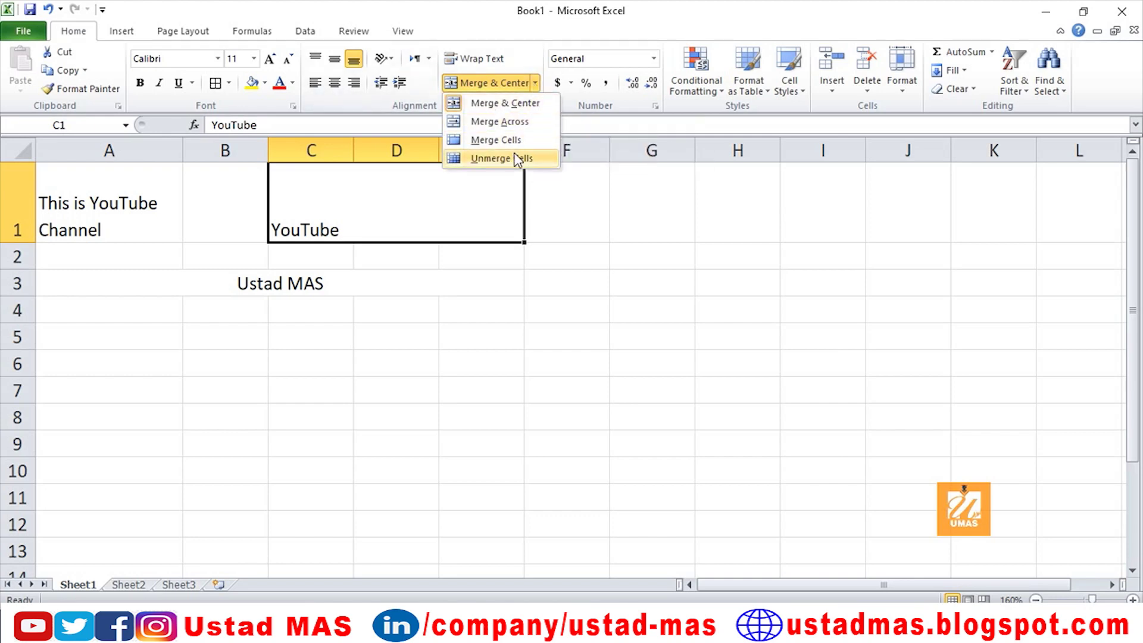
click(511, 159)
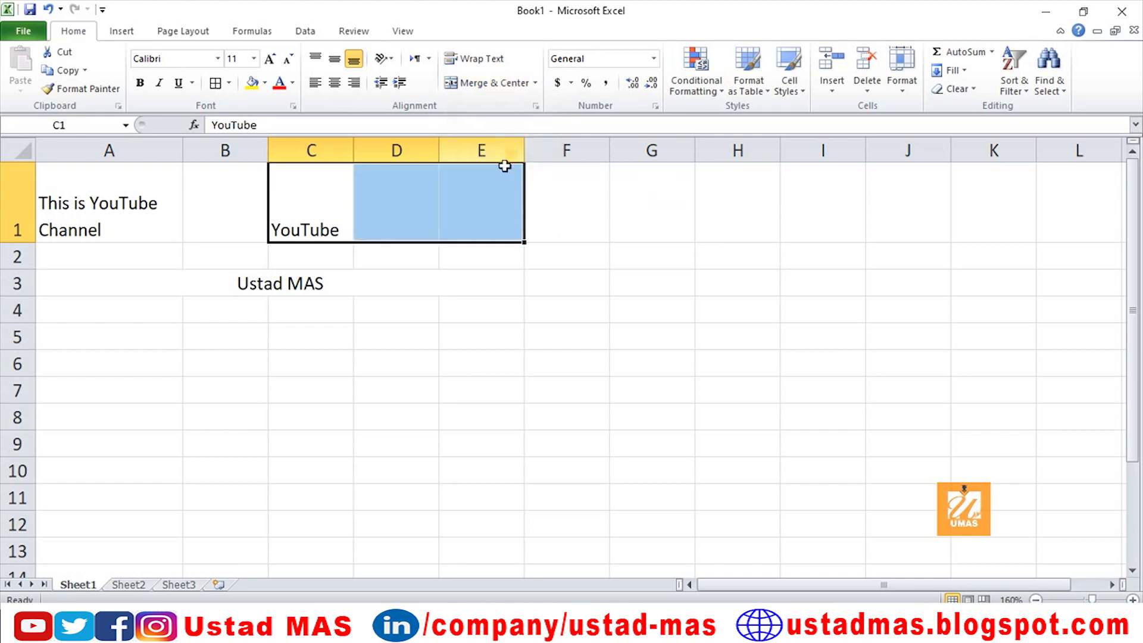
click(464, 278)
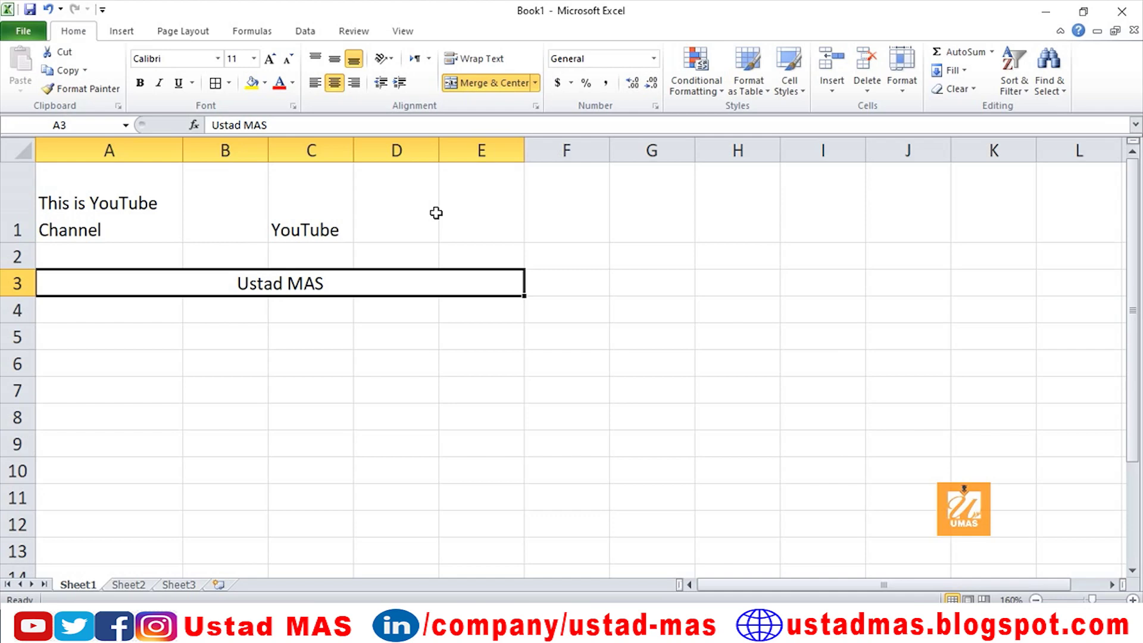
Set cell C5 to the General number format and enter "S # 1"
click(322, 334)
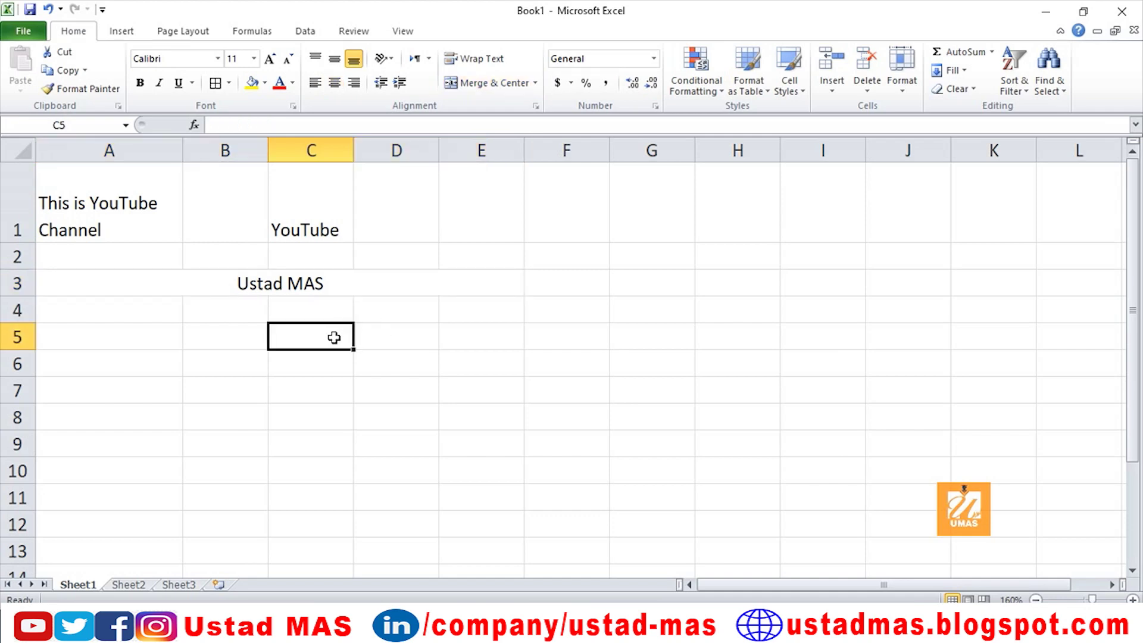
click(654, 59)
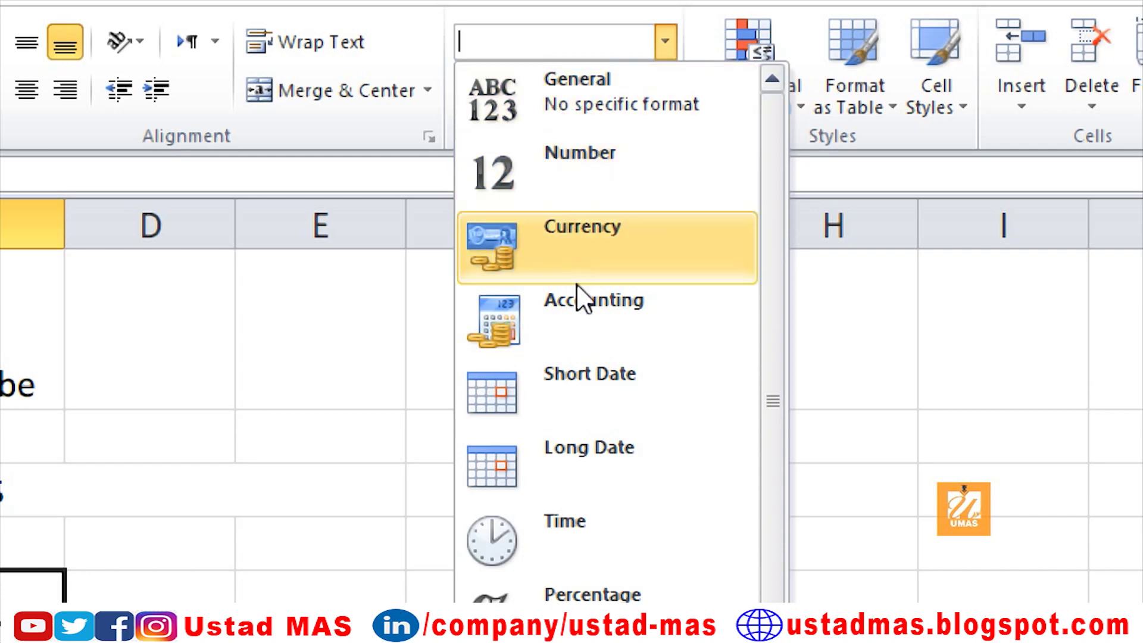
click(568, 97)
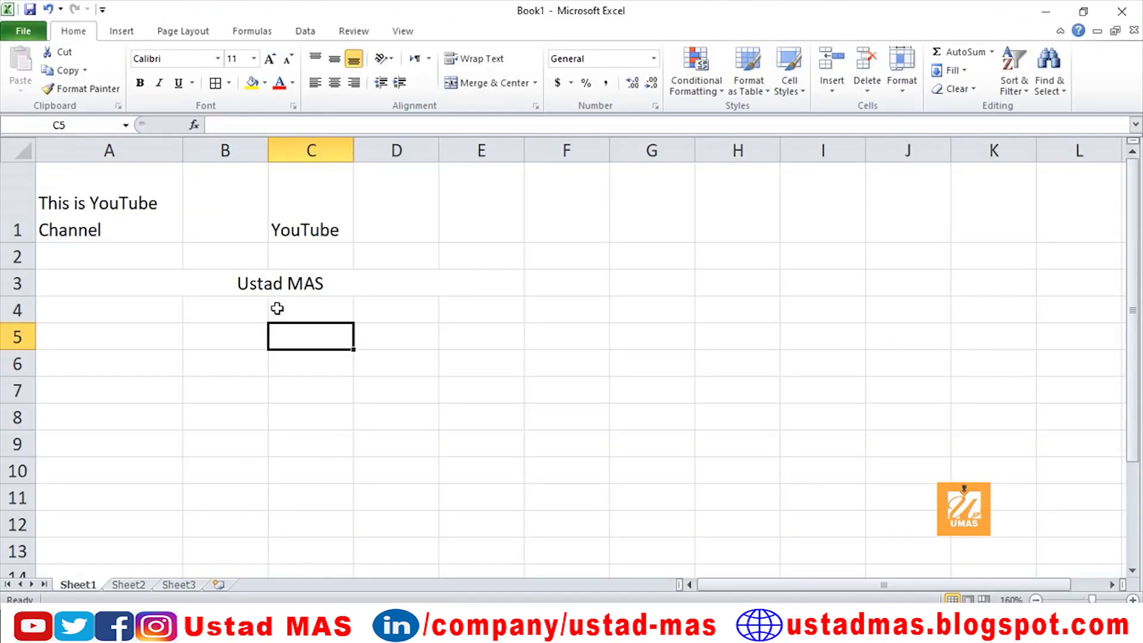
text(S #)
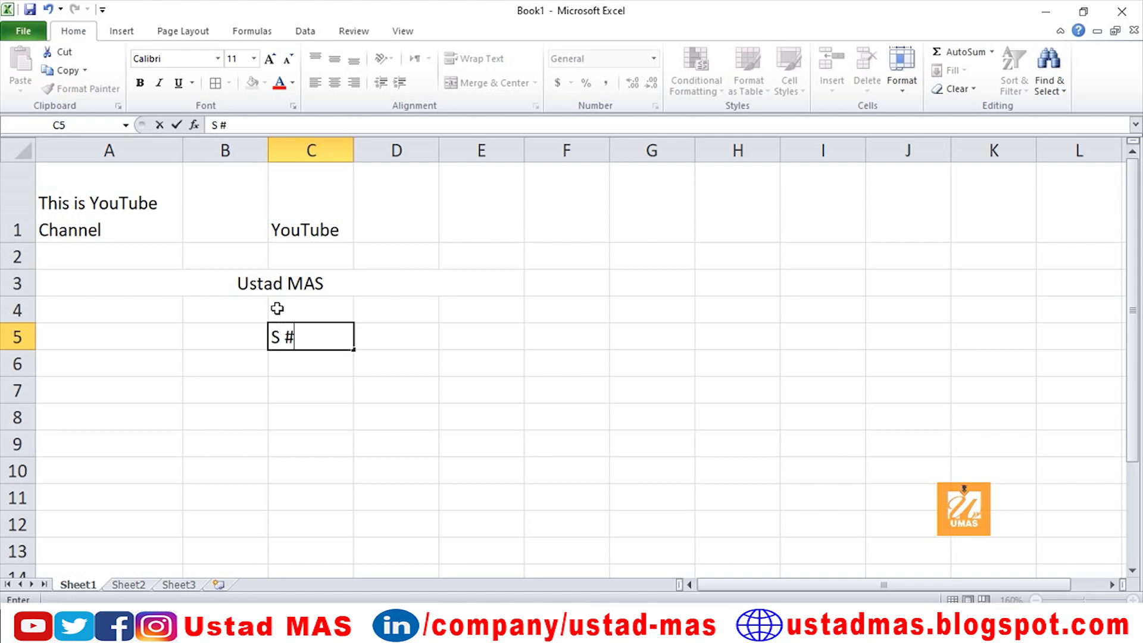
text( 1)
key(ctrl+Return)
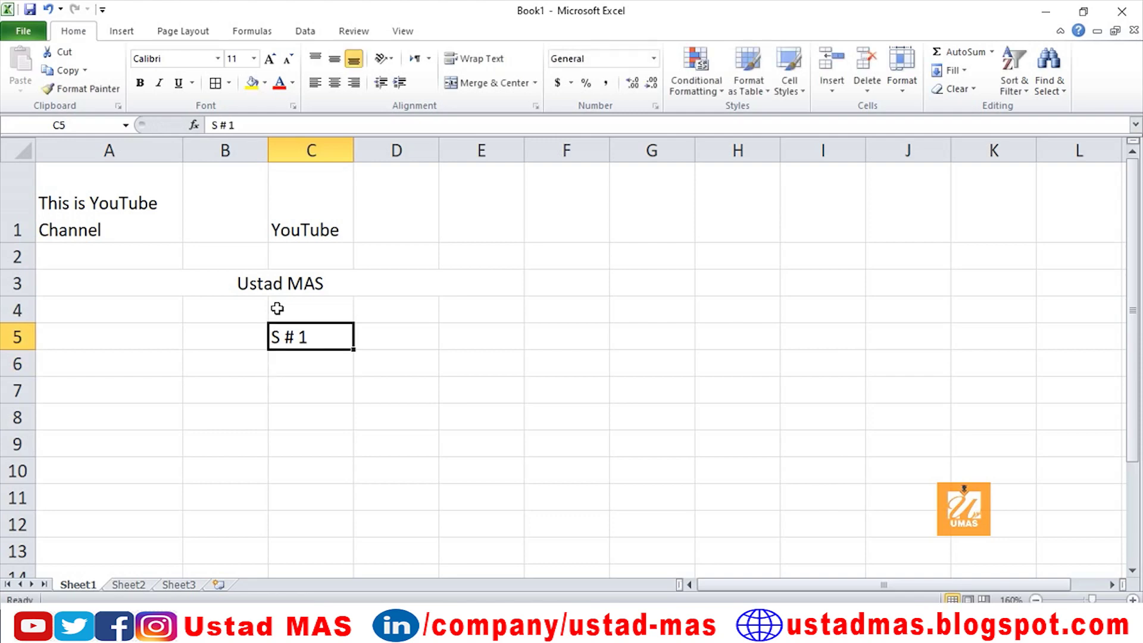
Set cell C6 to the Number format and enter "1 3"
click(337, 371)
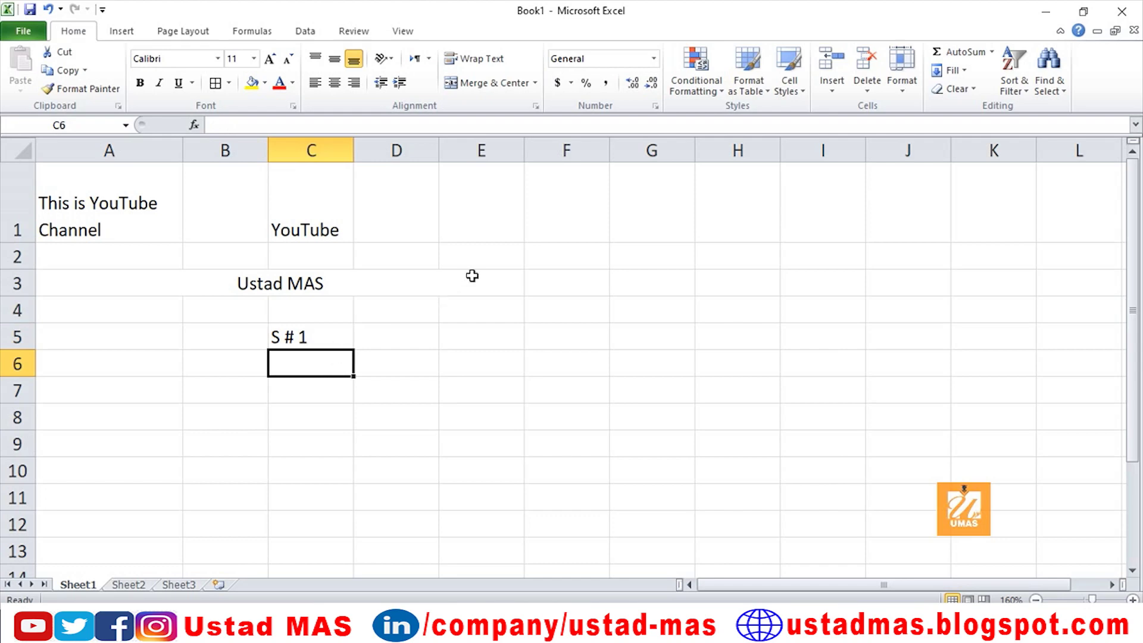
click(654, 58)
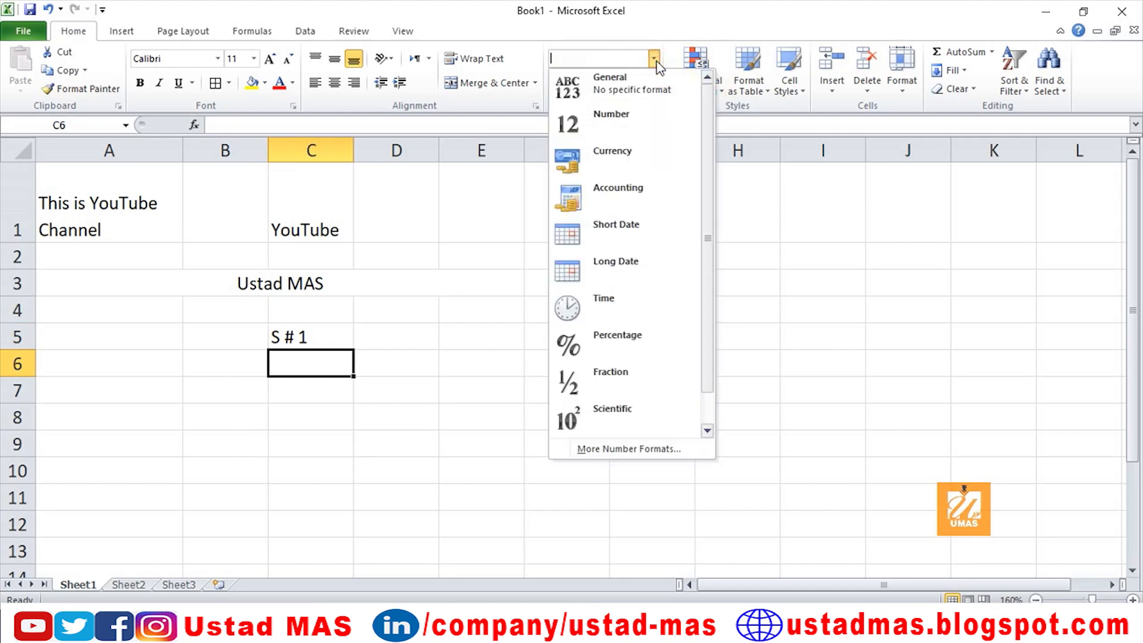
click(607, 135)
text(1)
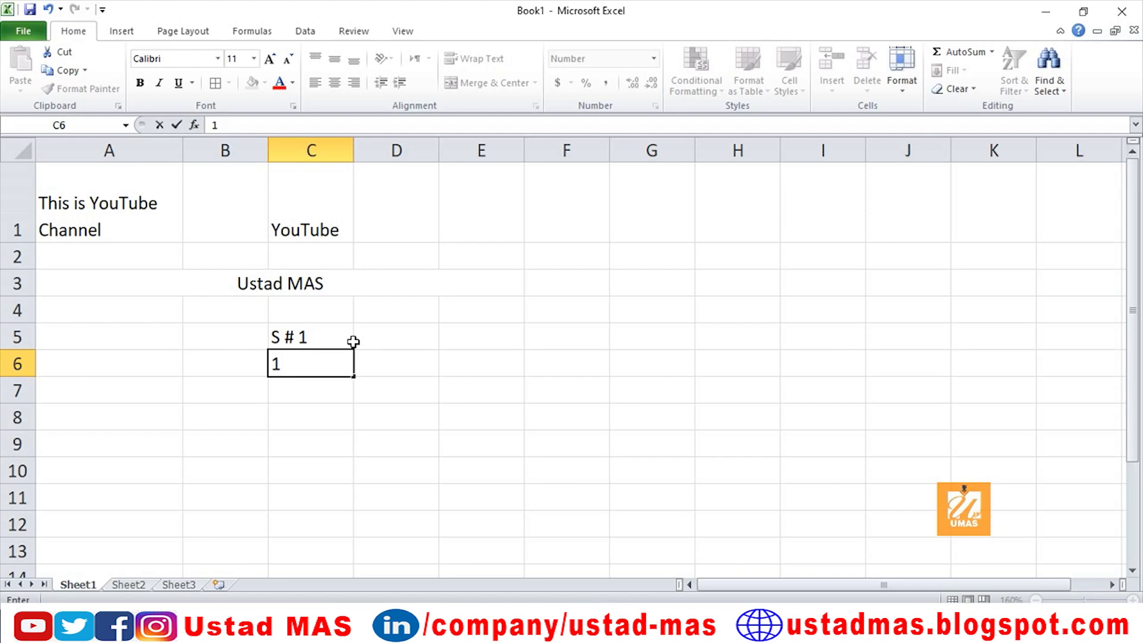
text( 3)
click(345, 387)
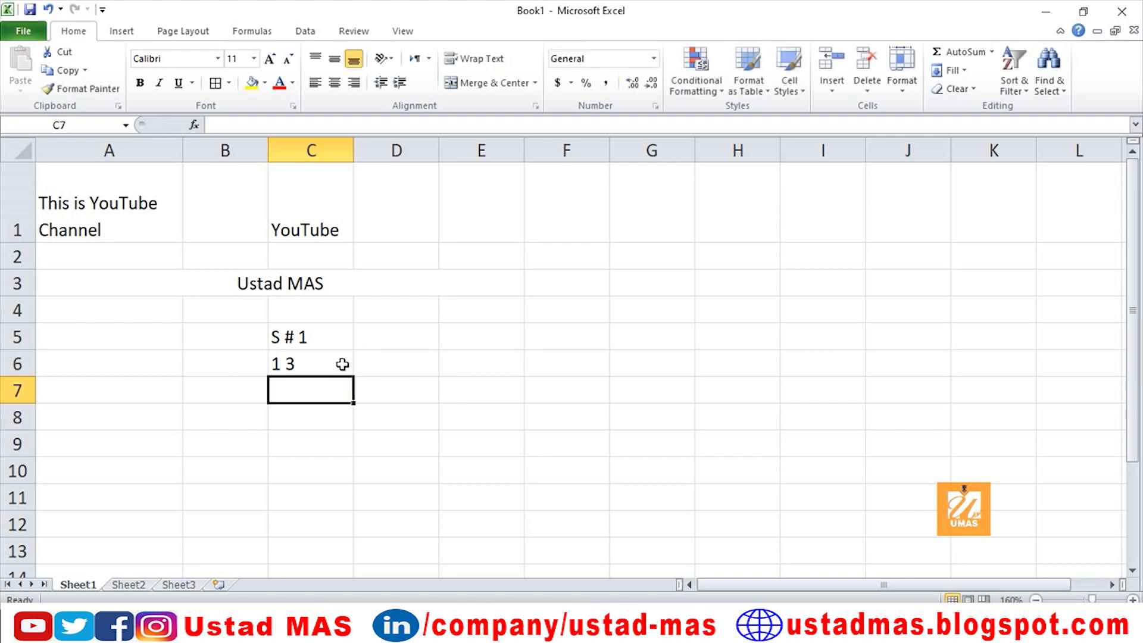
click(307, 337)
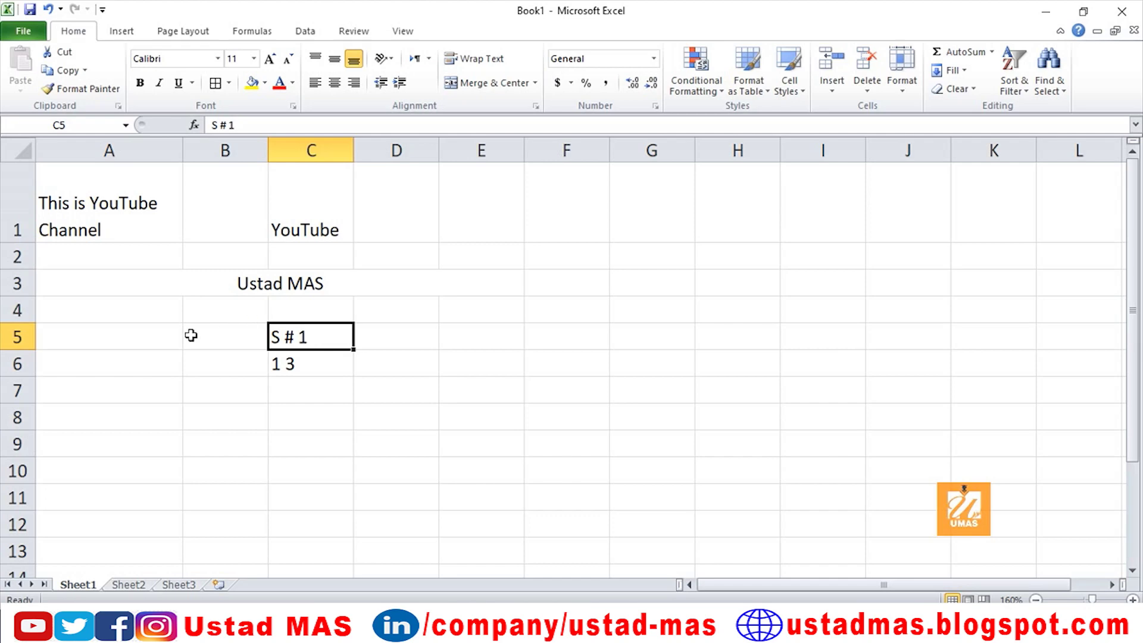
click(333, 390)
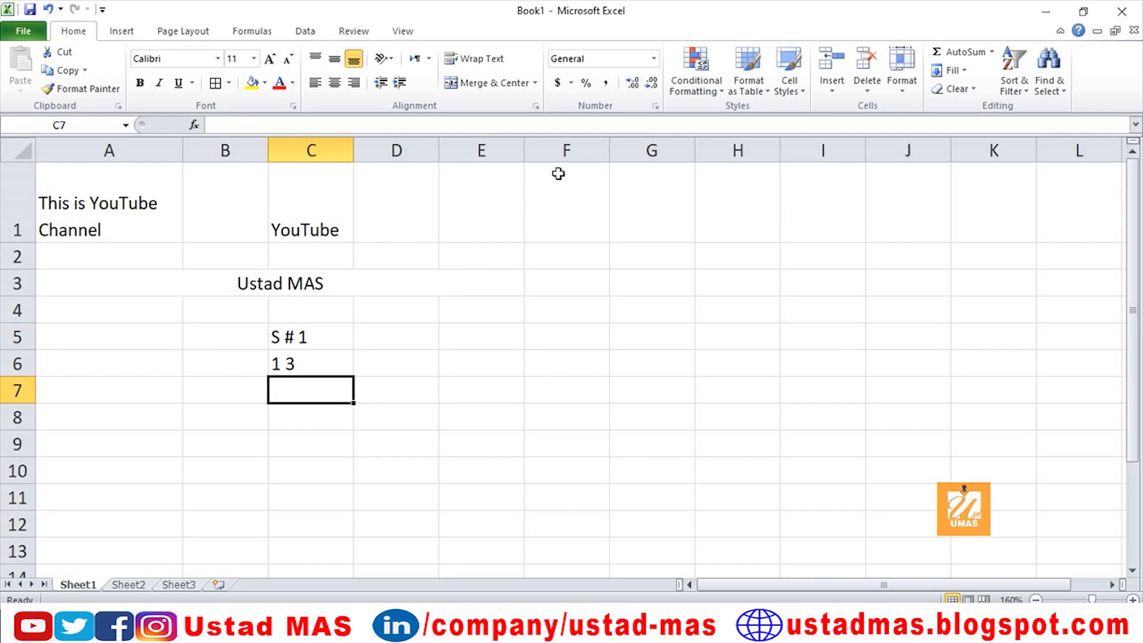
click(653, 58)
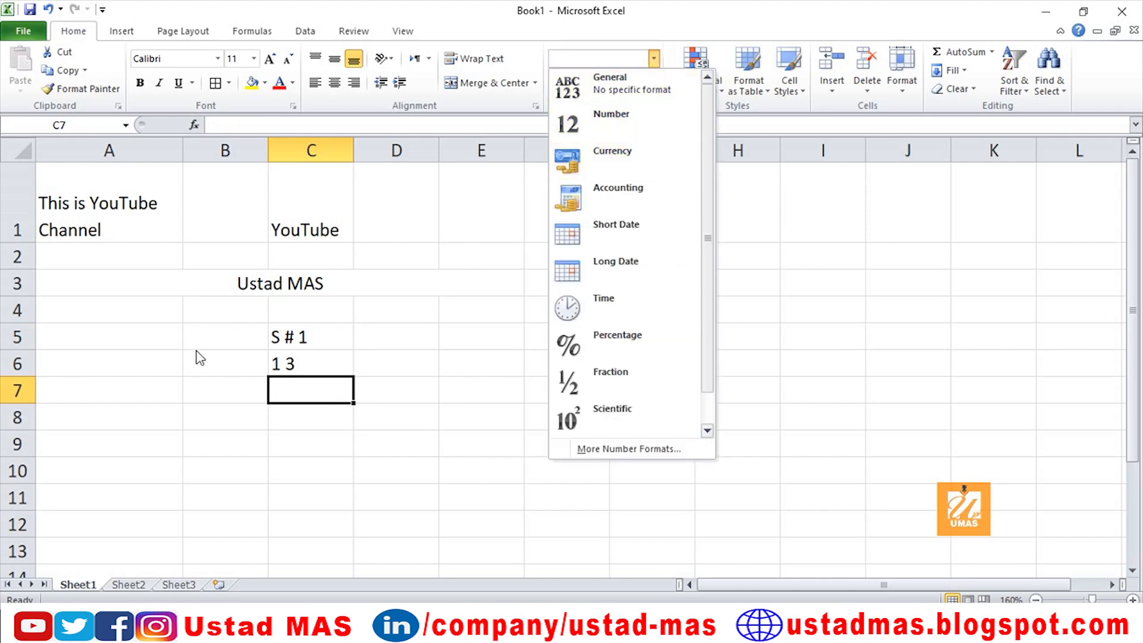
click(390, 336)
Enter 200 in cell D5
click(391, 336)
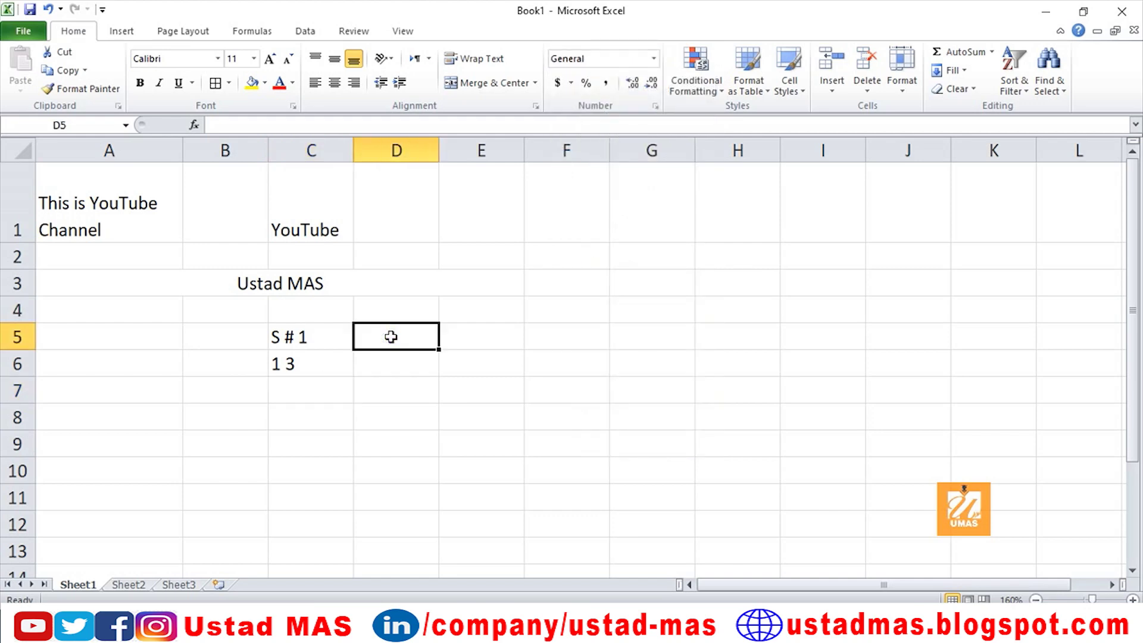
text(200)
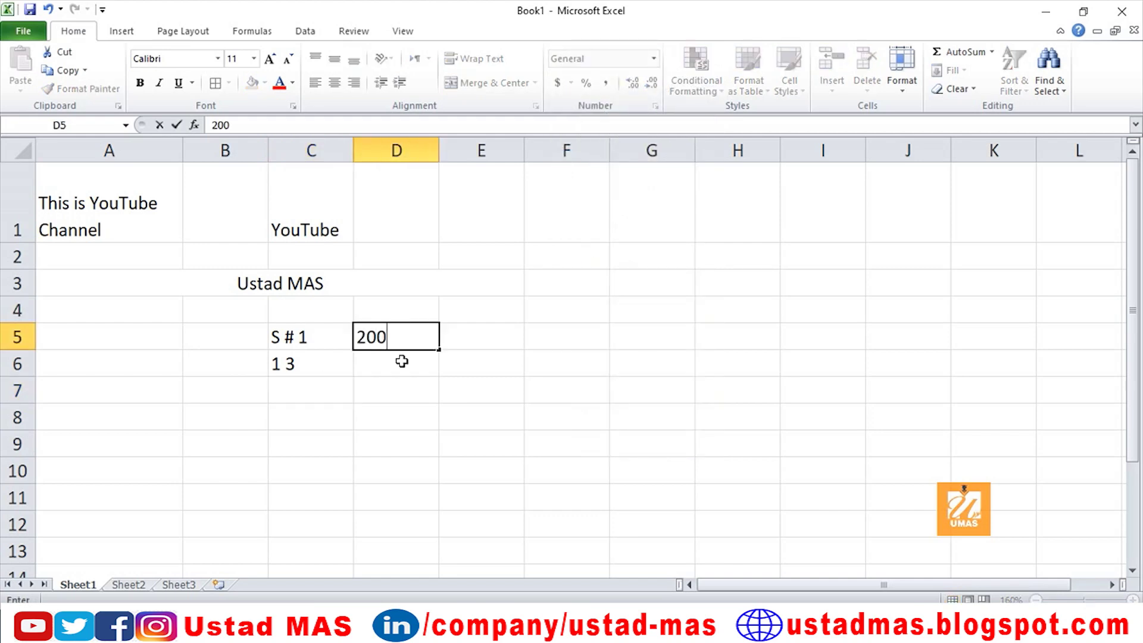
key(Return)
click(416, 340)
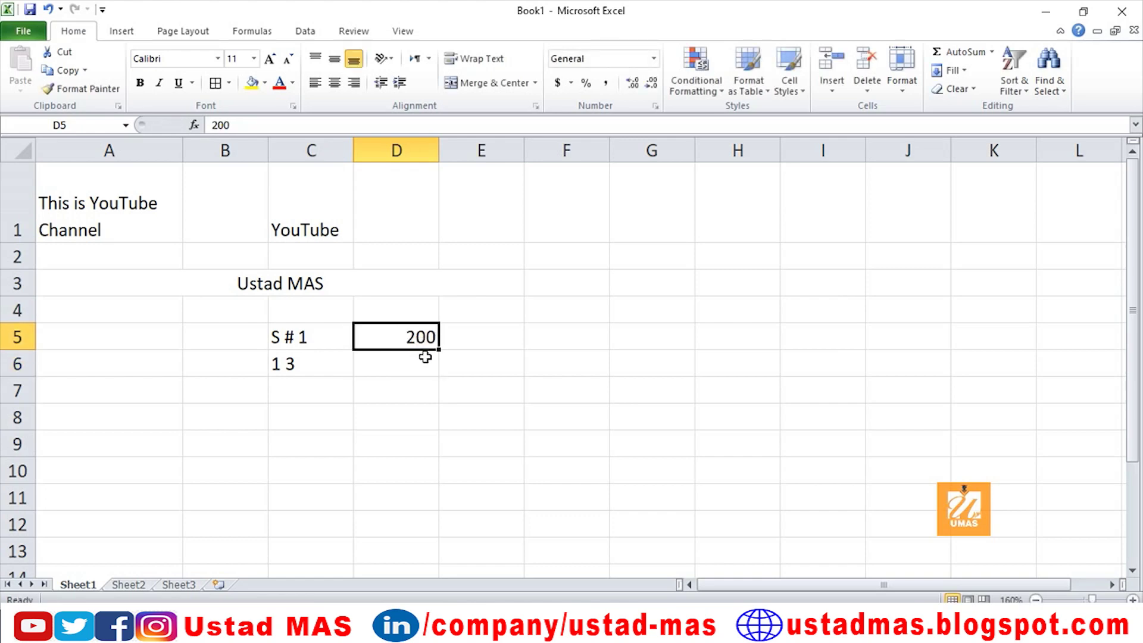
Apply the Currency format to the amount in D5, and replace it with the Accounting format
click(655, 59)
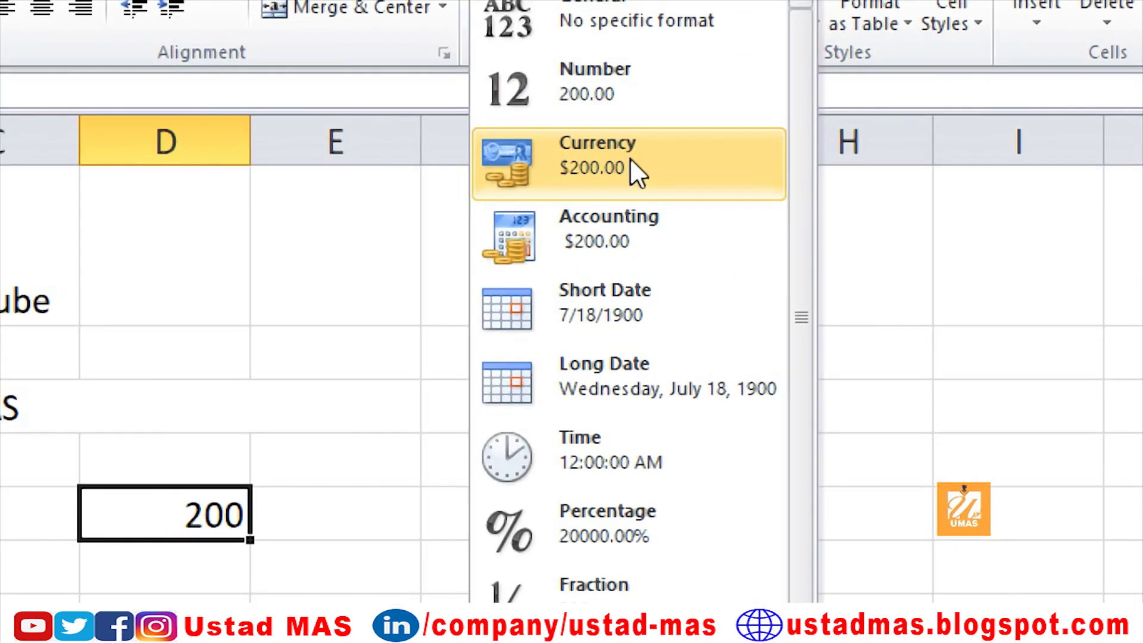
click(559, 174)
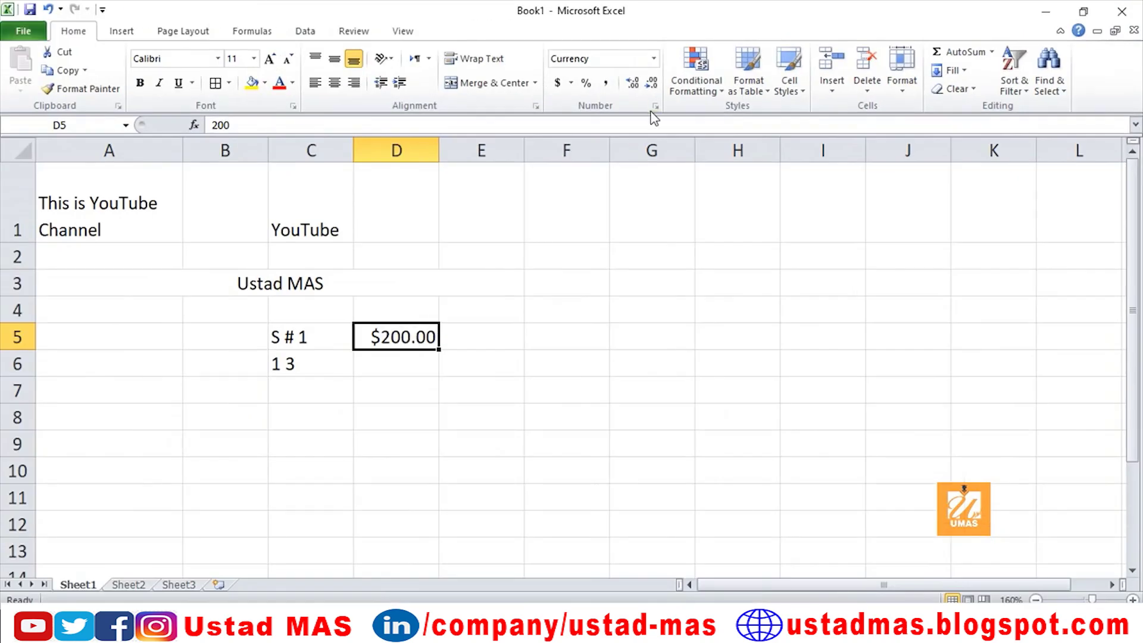
click(654, 58)
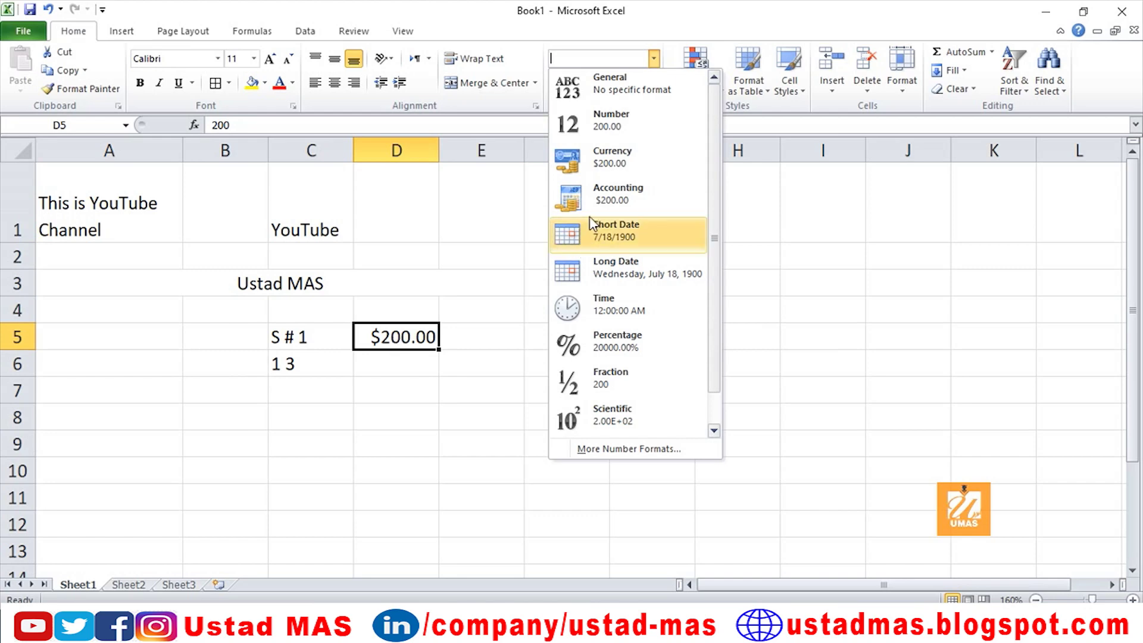
click(595, 202)
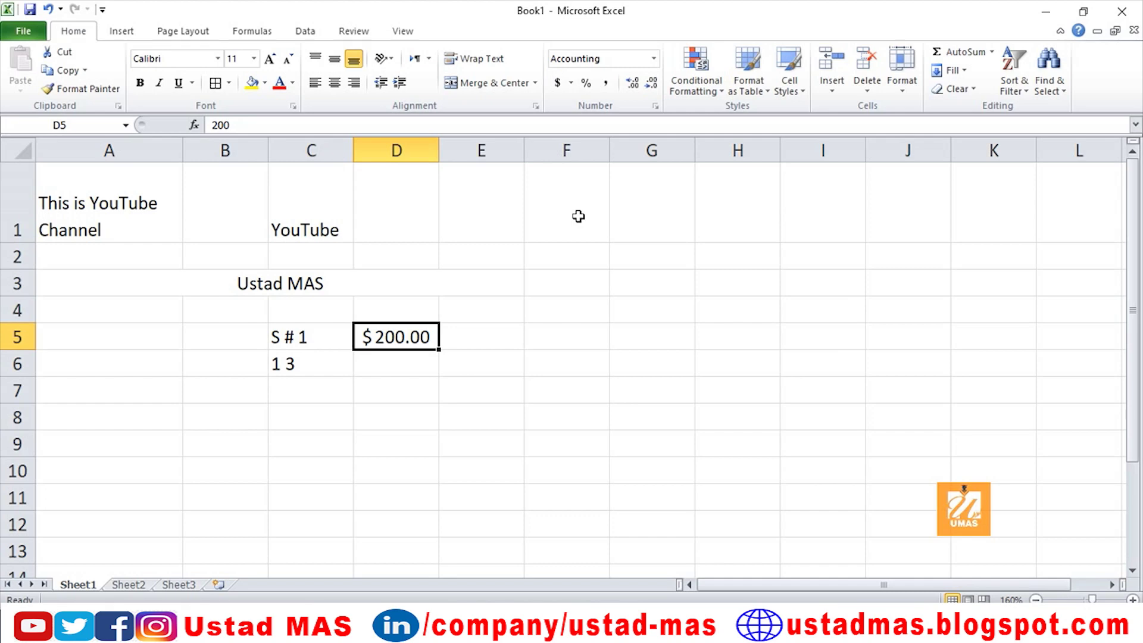
Enter the date 27-April-2020 in cell D6
click(400, 363)
click(653, 58)
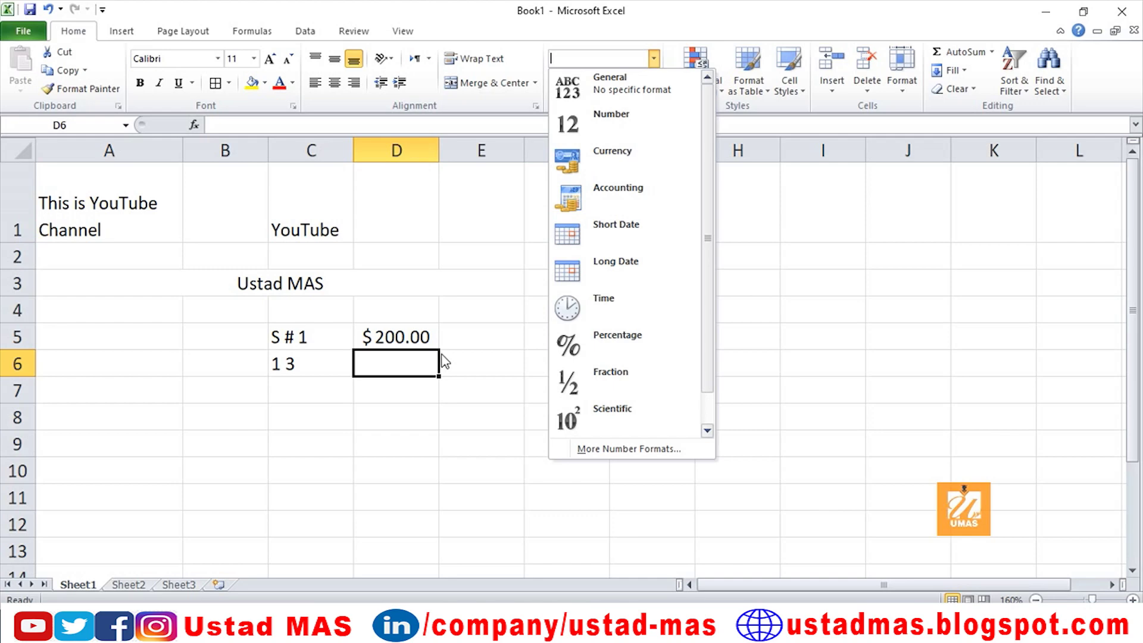
click(408, 367)
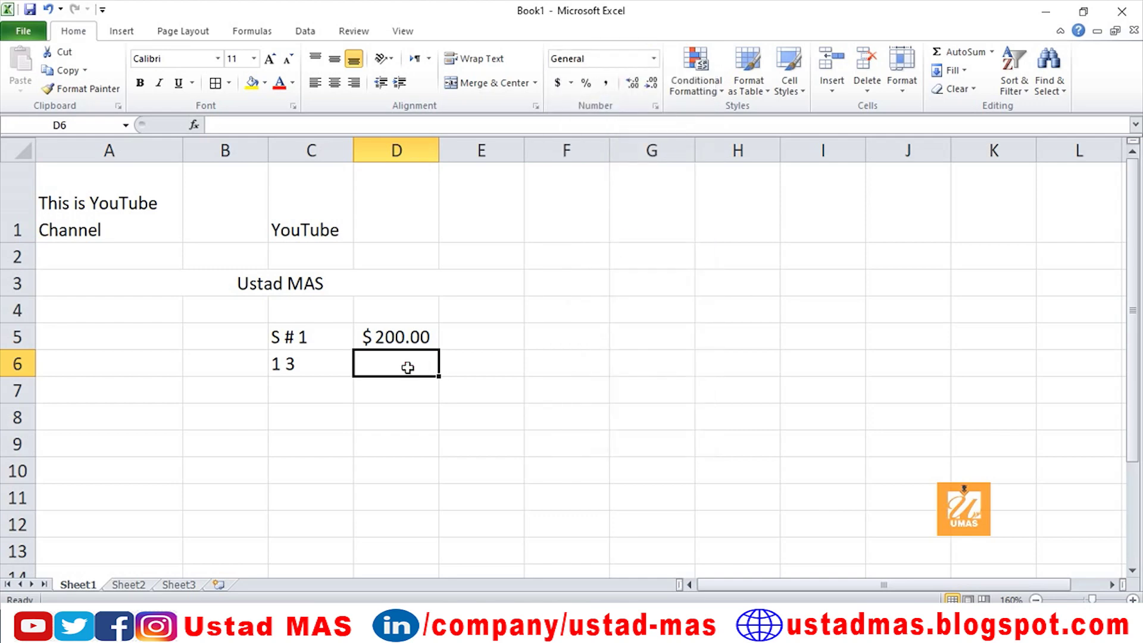
text(27)
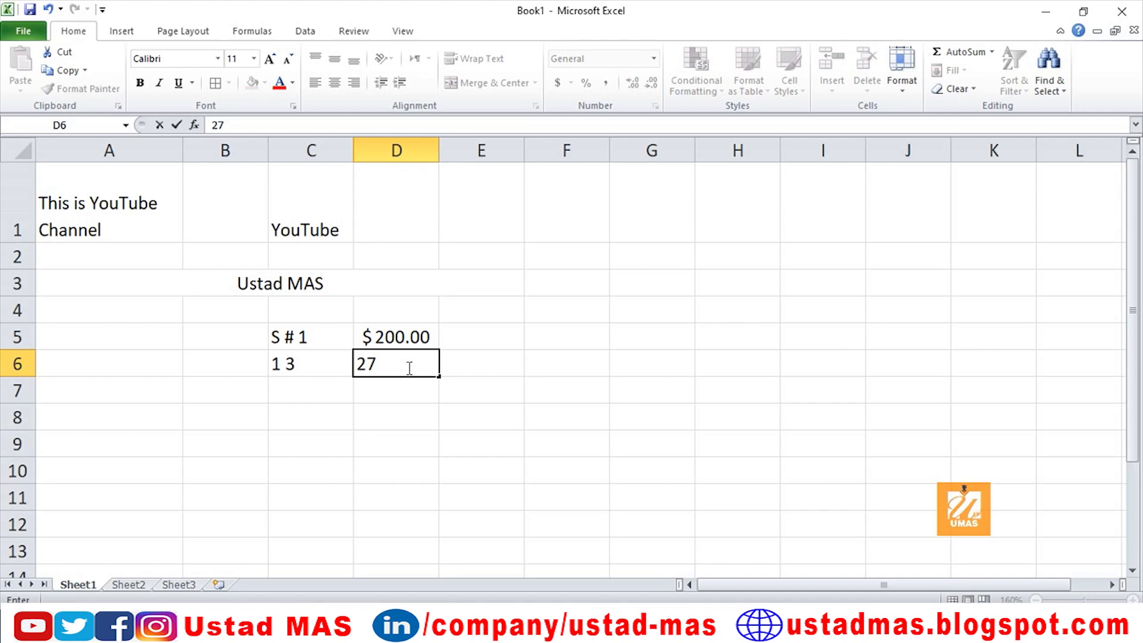
text(-April-2020)
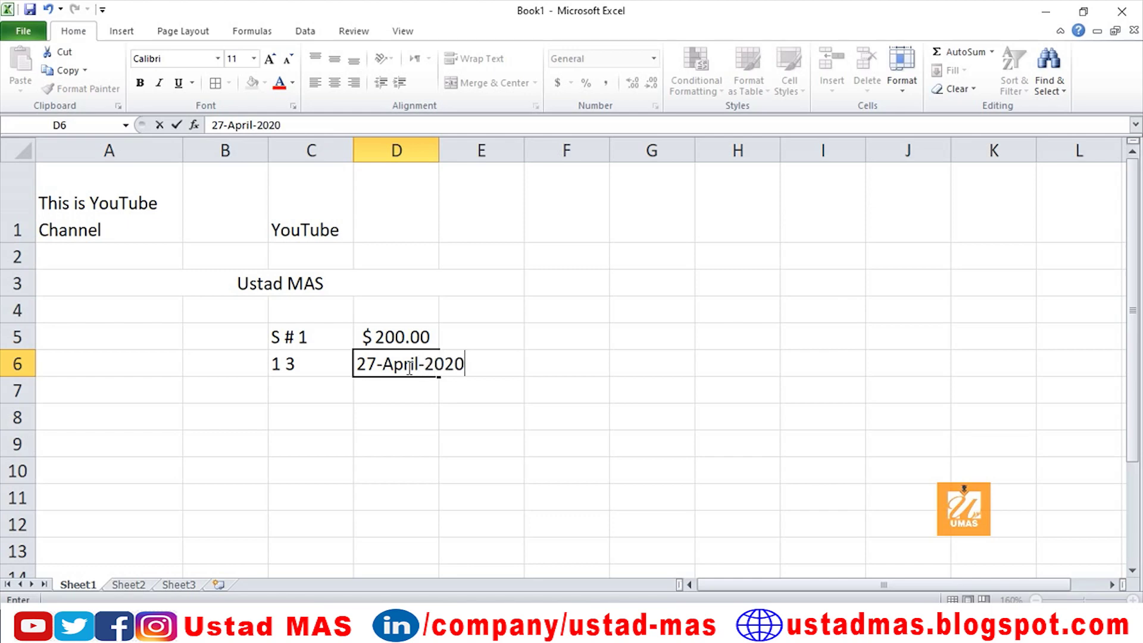
key(Return)
Format the date in D6 as Short Date and autofit the width of column D
click(409, 366)
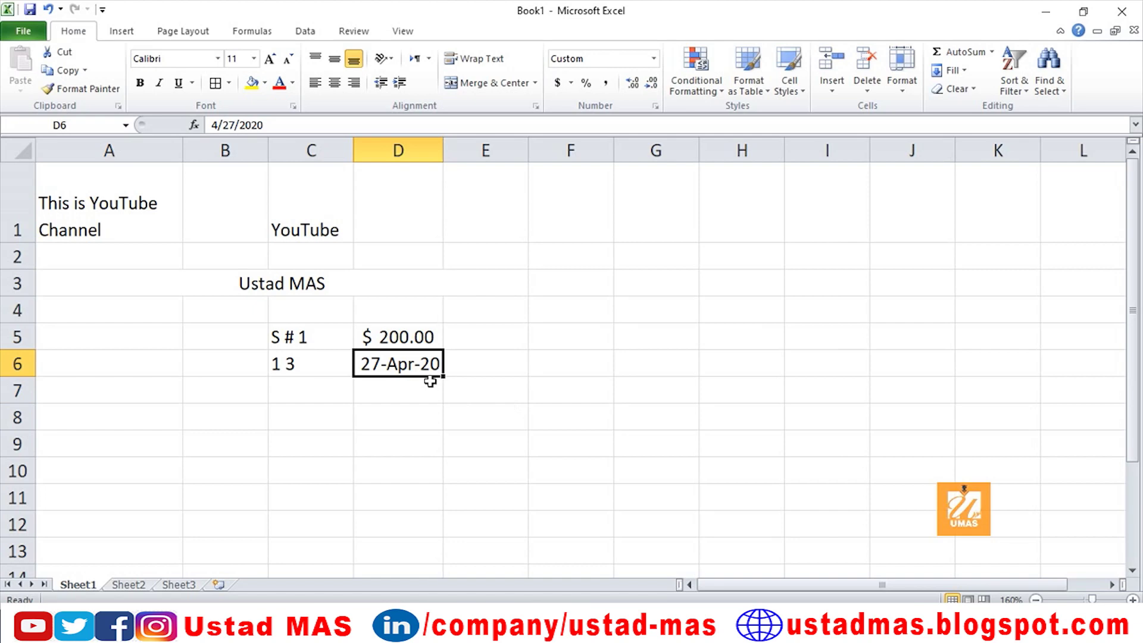
click(653, 59)
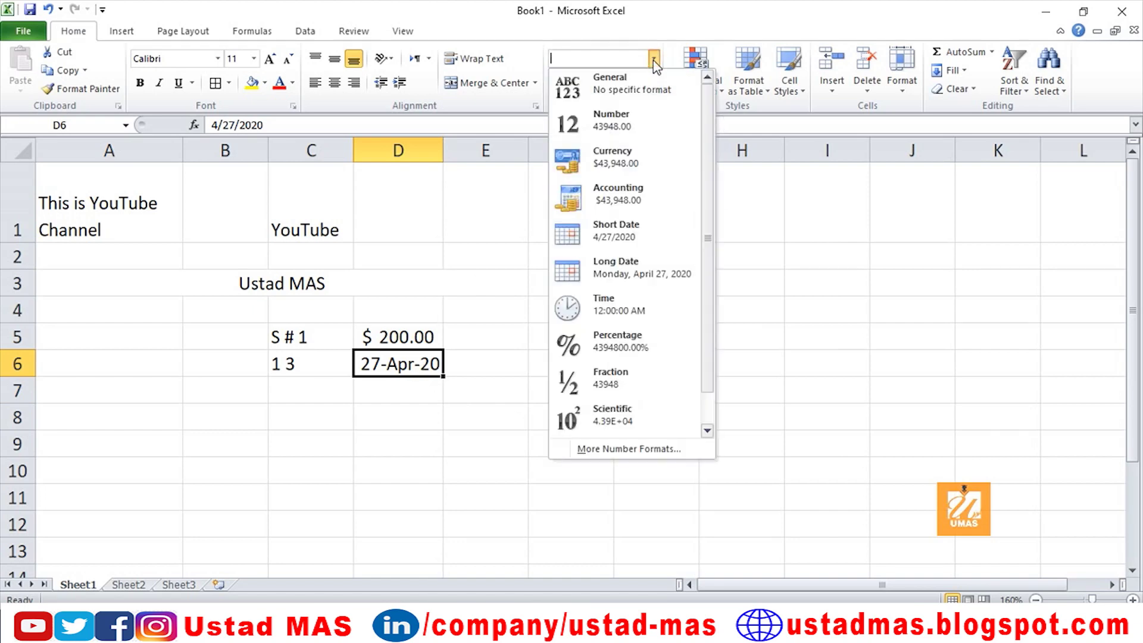
click(625, 236)
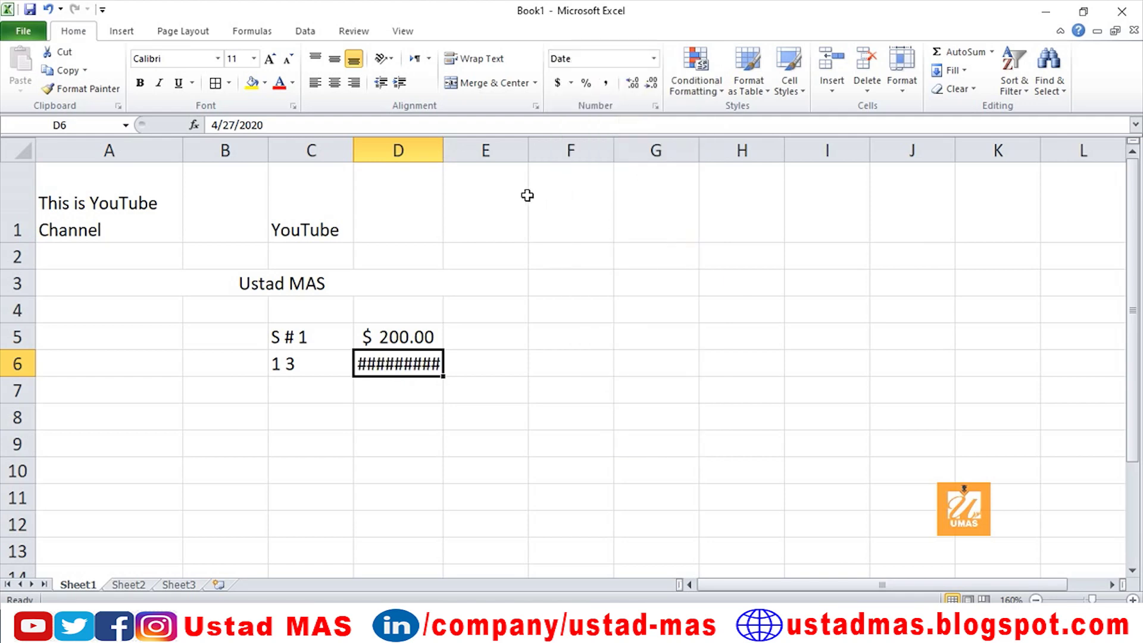
double_click(443, 149)
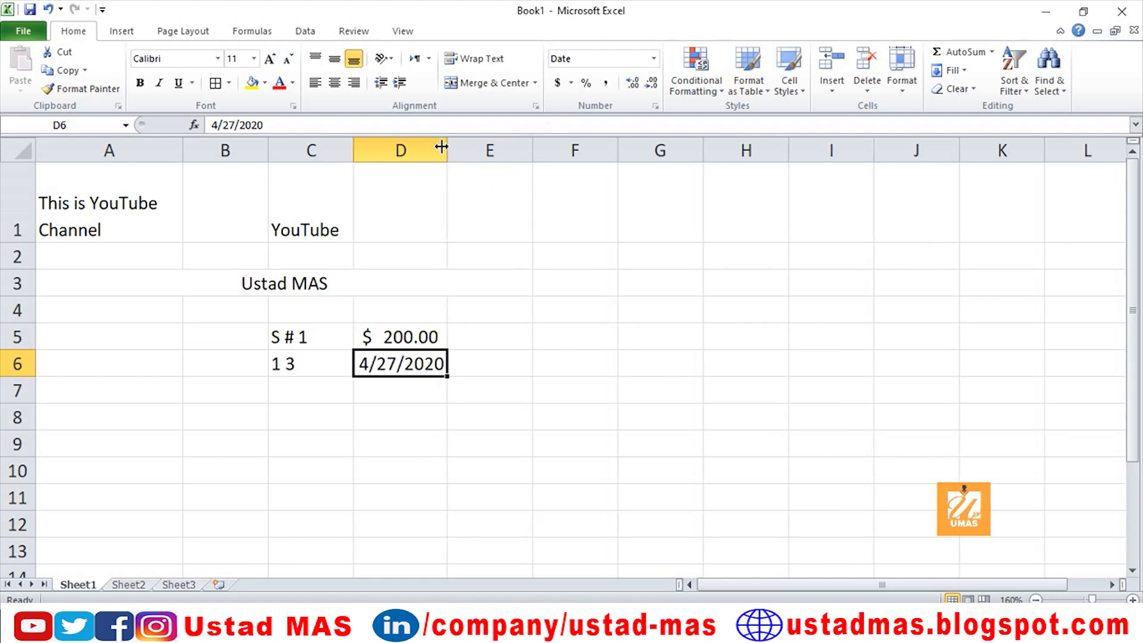
Format the date in cell D6 as Long Date
click(655, 59)
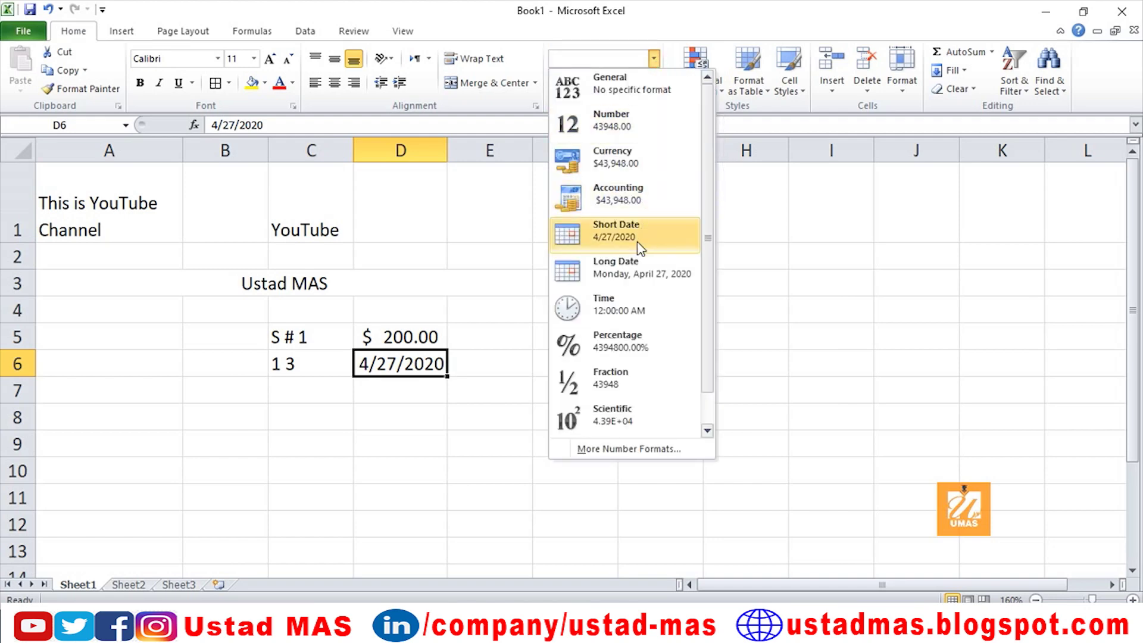
click(608, 275)
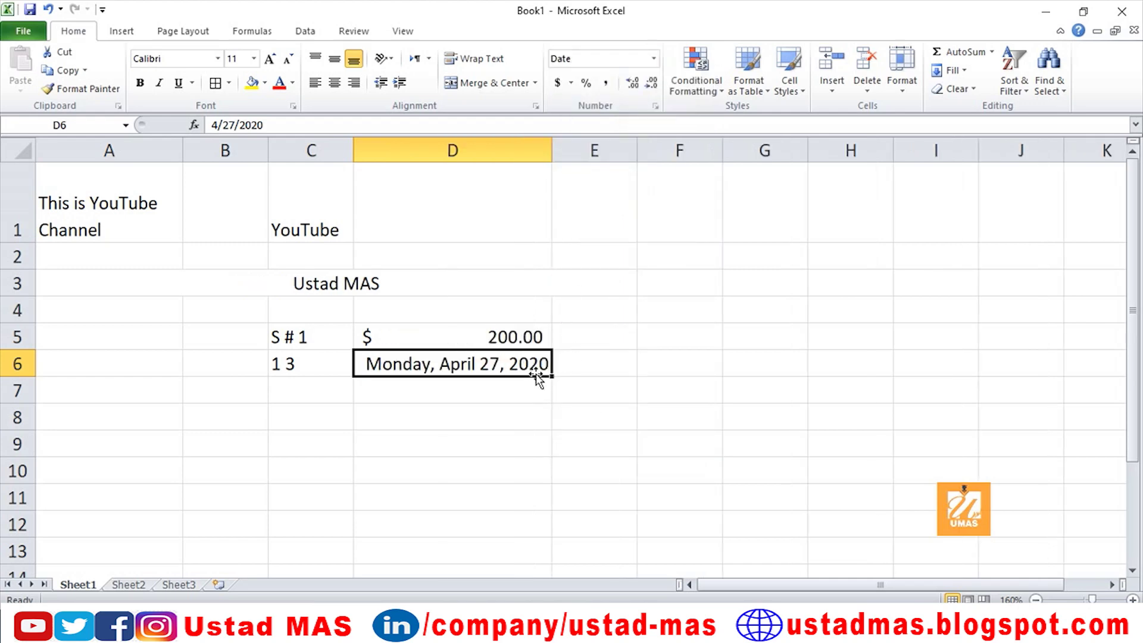
click(532, 390)
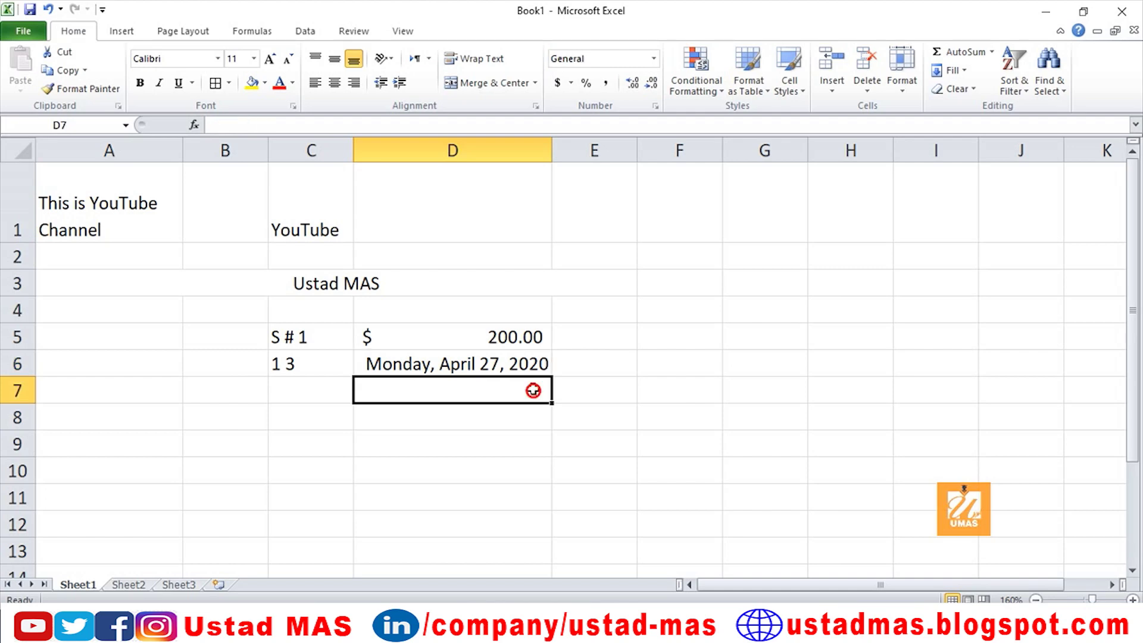
Apply the Percentage format to the amount in cell D5
click(653, 58)
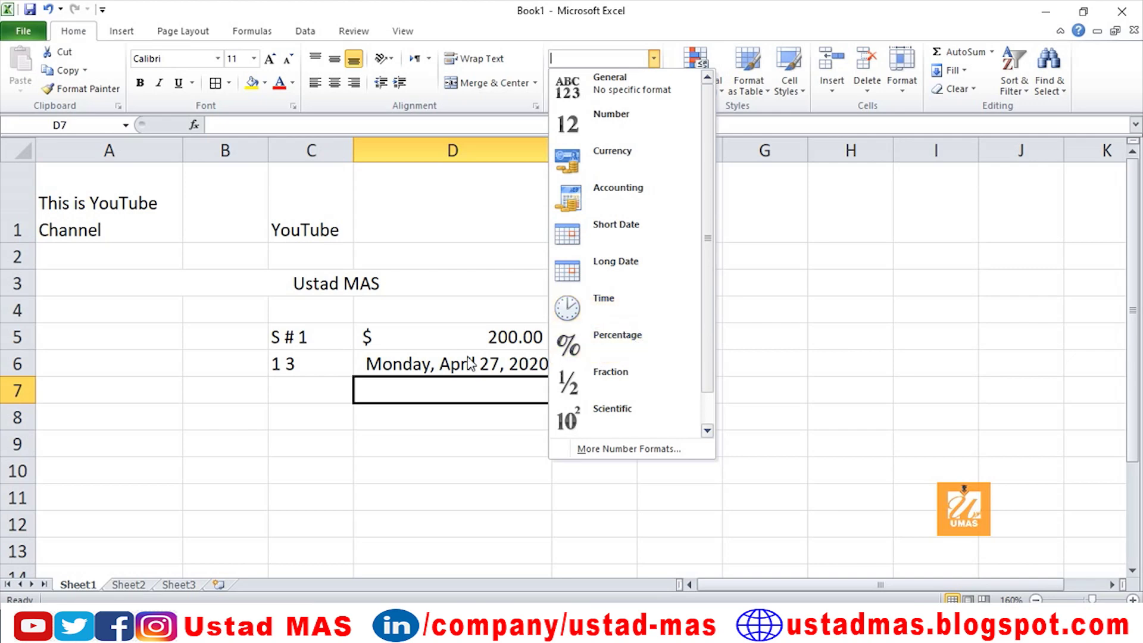
click(487, 338)
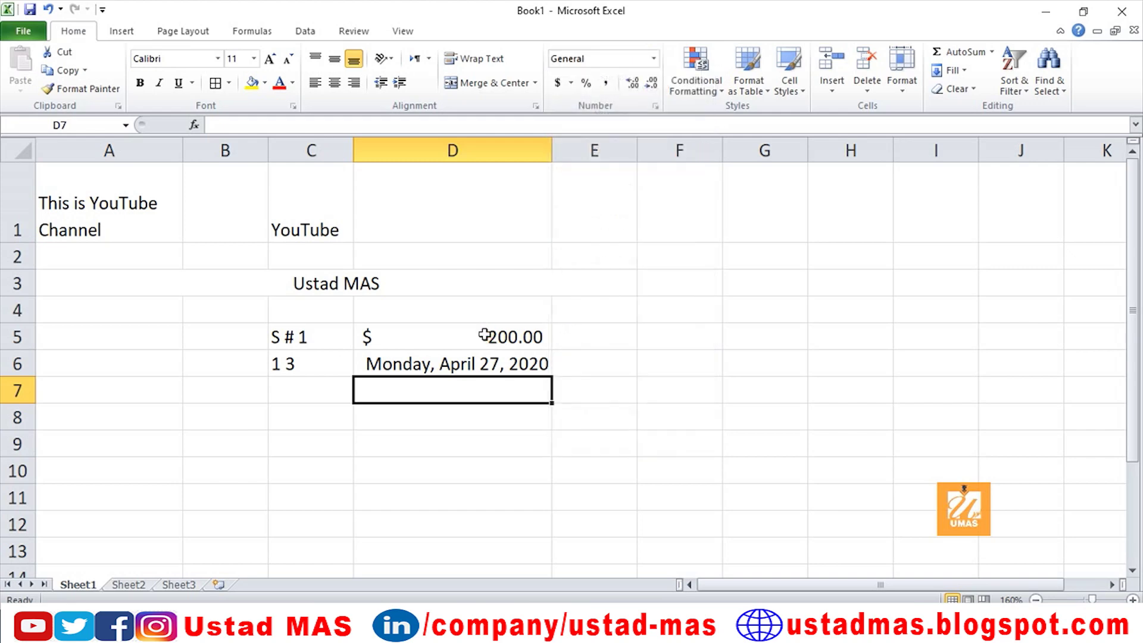
click(486, 334)
click(655, 58)
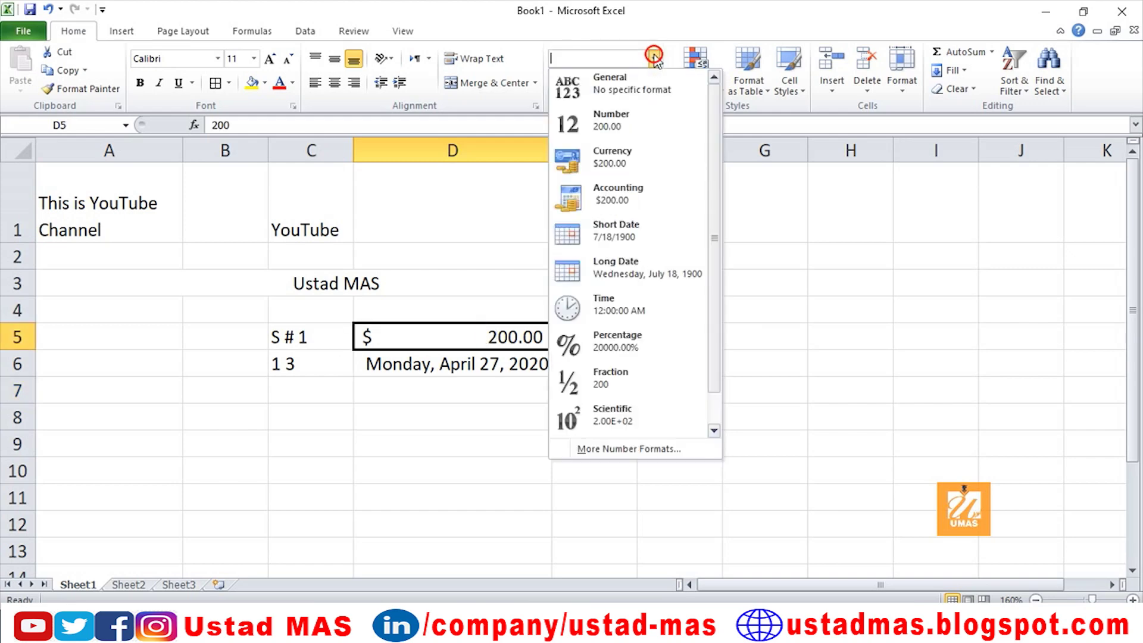
click(607, 348)
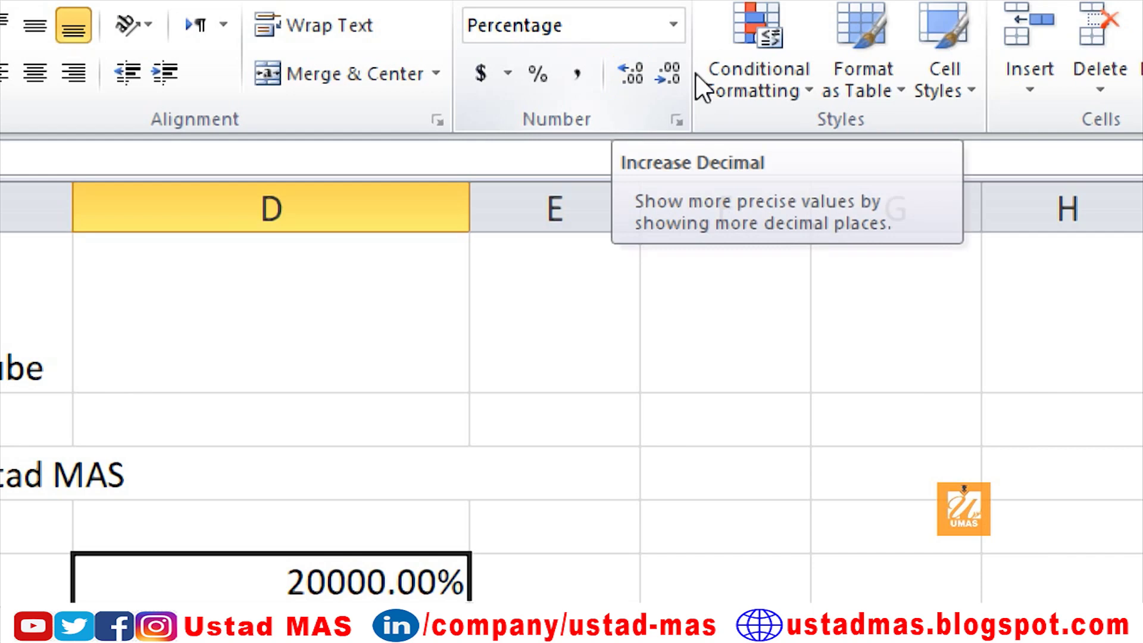
Remove the decimals from the percentage in D5, add several decimal places, and bring it back to two
click(673, 74)
click(671, 76)
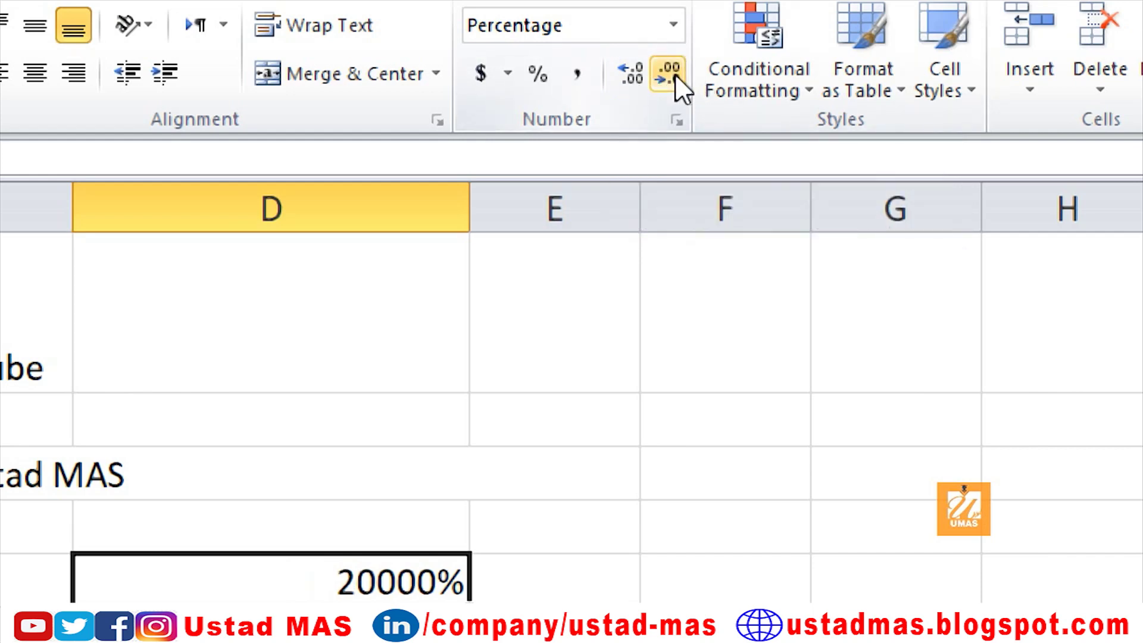
click(630, 76)
click(631, 77)
click(631, 76)
click(632, 84)
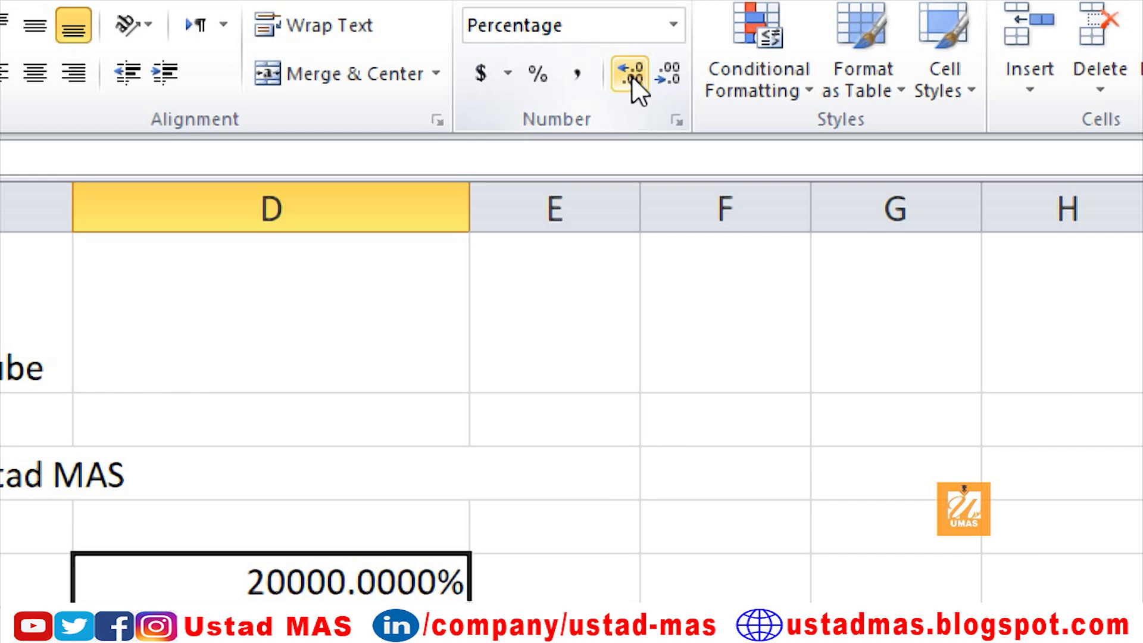
click(630, 76)
click(673, 77)
click(673, 76)
click(673, 76)
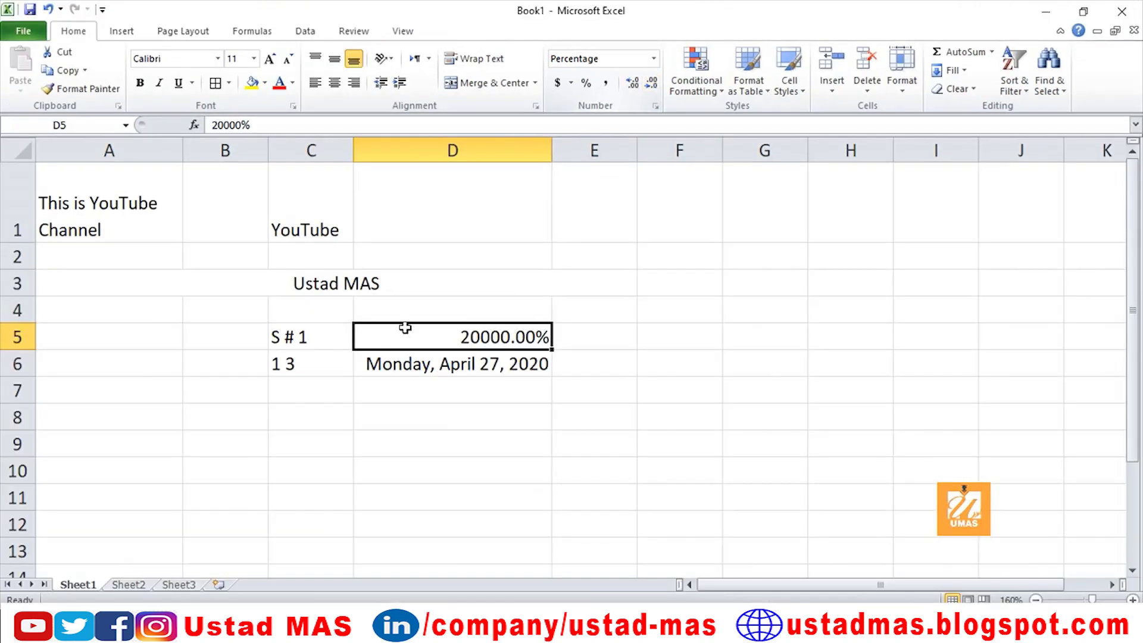
click(179, 533)
click(653, 58)
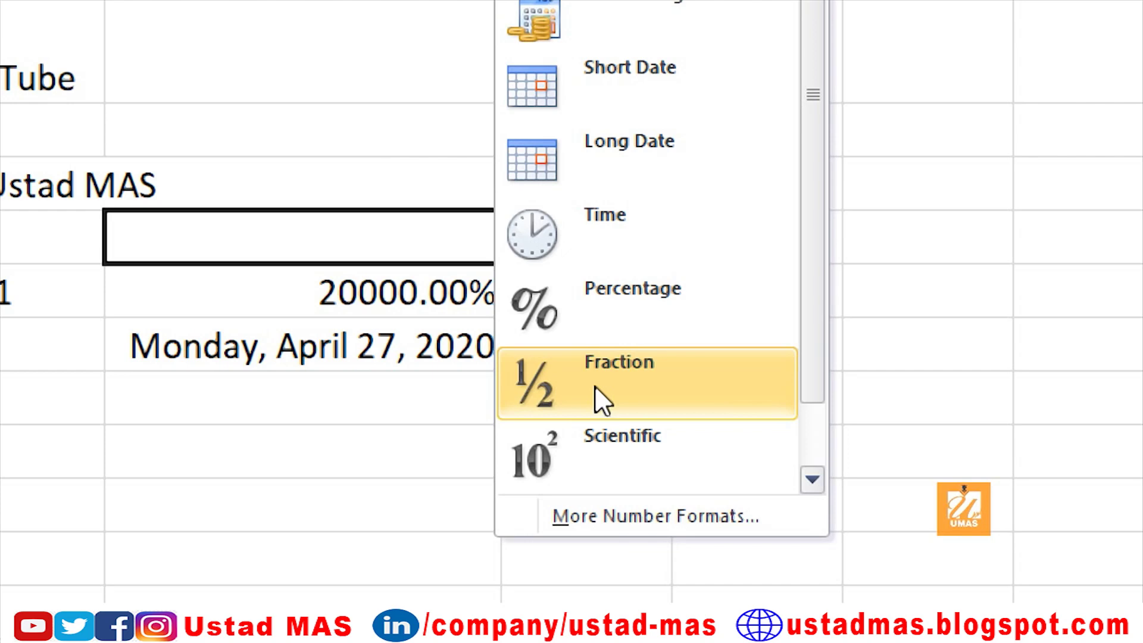
key(Escape)
Enter 1/2 in cells D8 and D9 without setting a number format
click(306, 441)
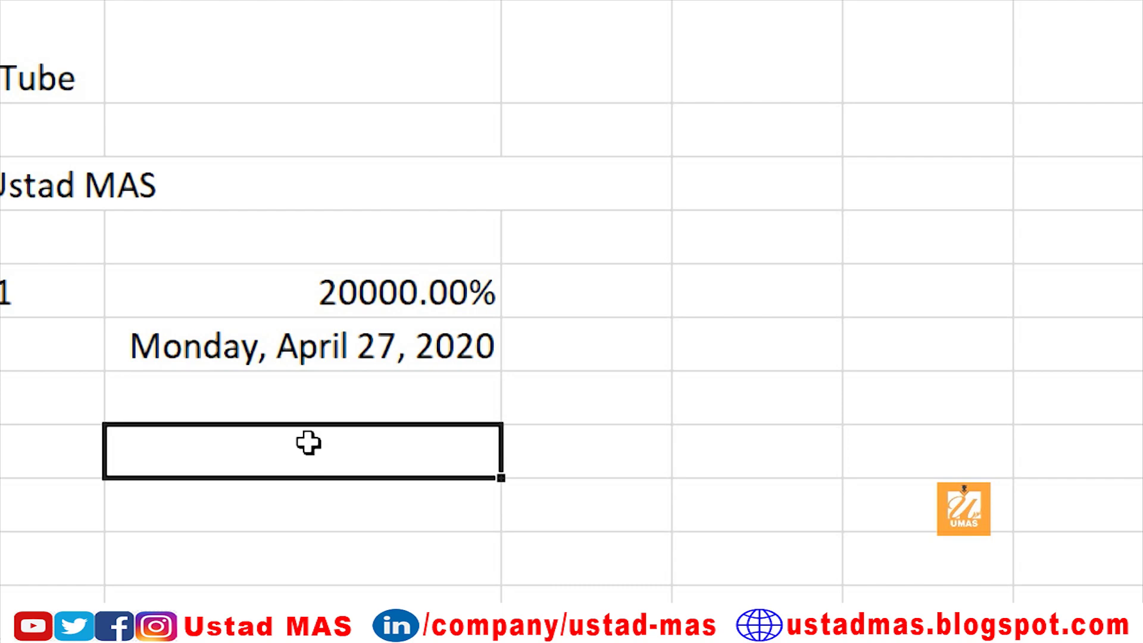
text(1/2)
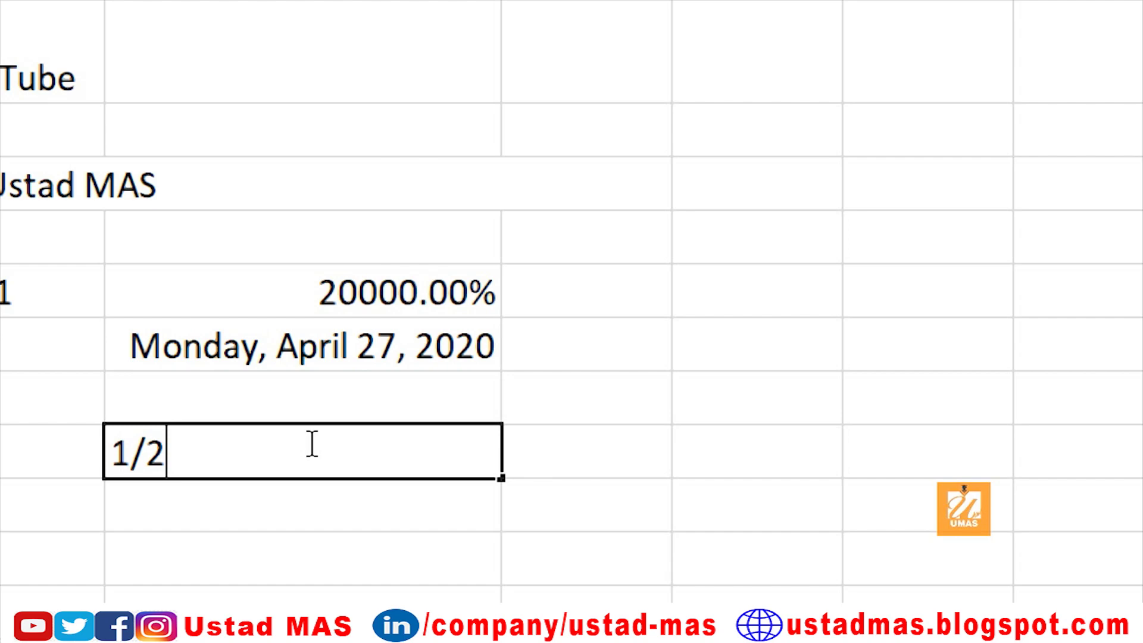
key(Return)
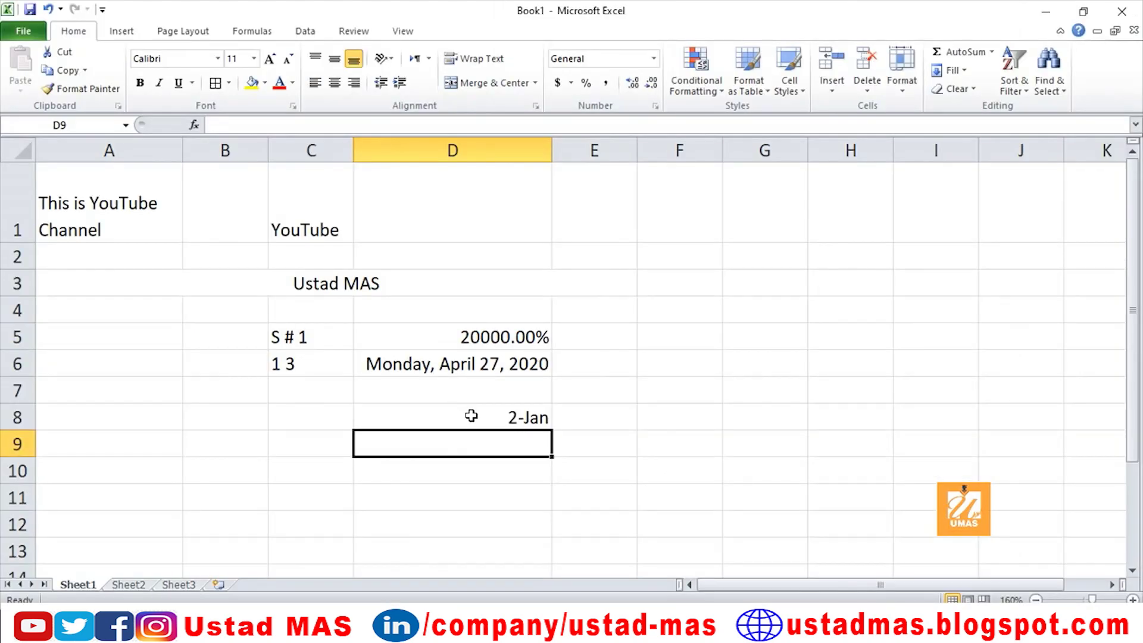
click(500, 424)
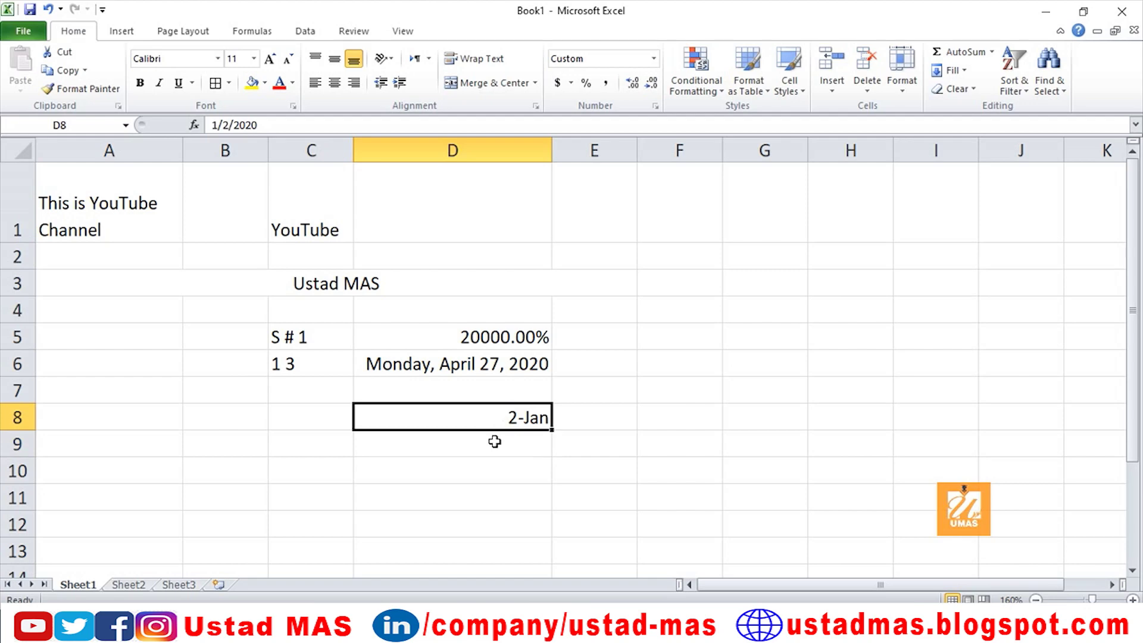
click(494, 444)
text(1)
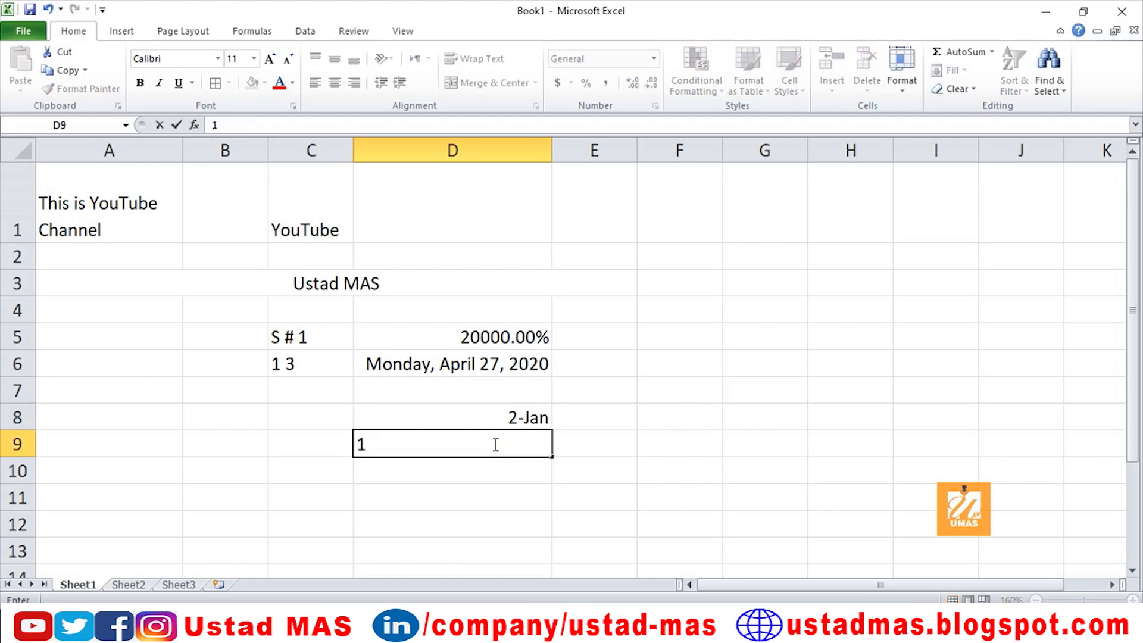
text(/2)
key(Return)
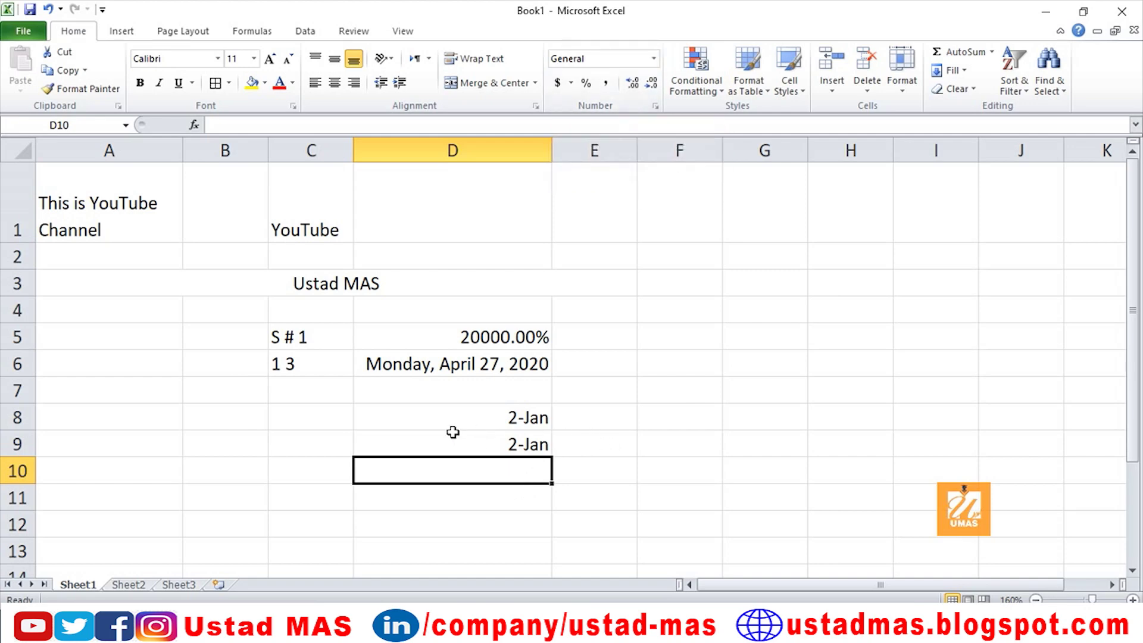
Enter 1/2 in cell C8
click(316, 422)
text(1/2)
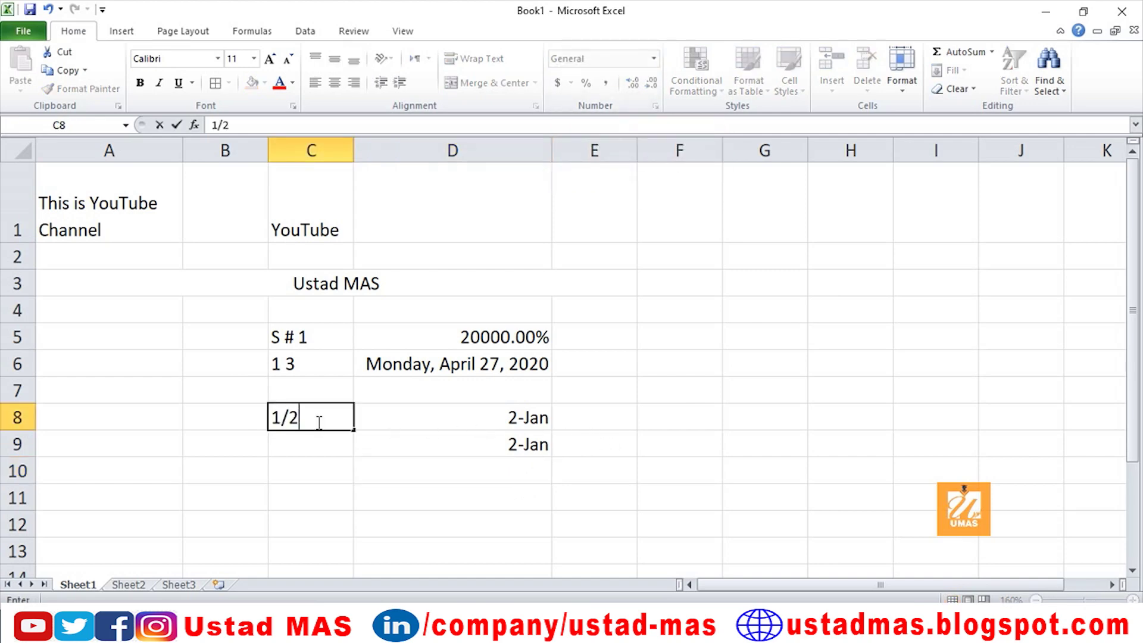
key(Return)
Apply the Fraction format to cell C8 and widen column C slightly
click(316, 422)
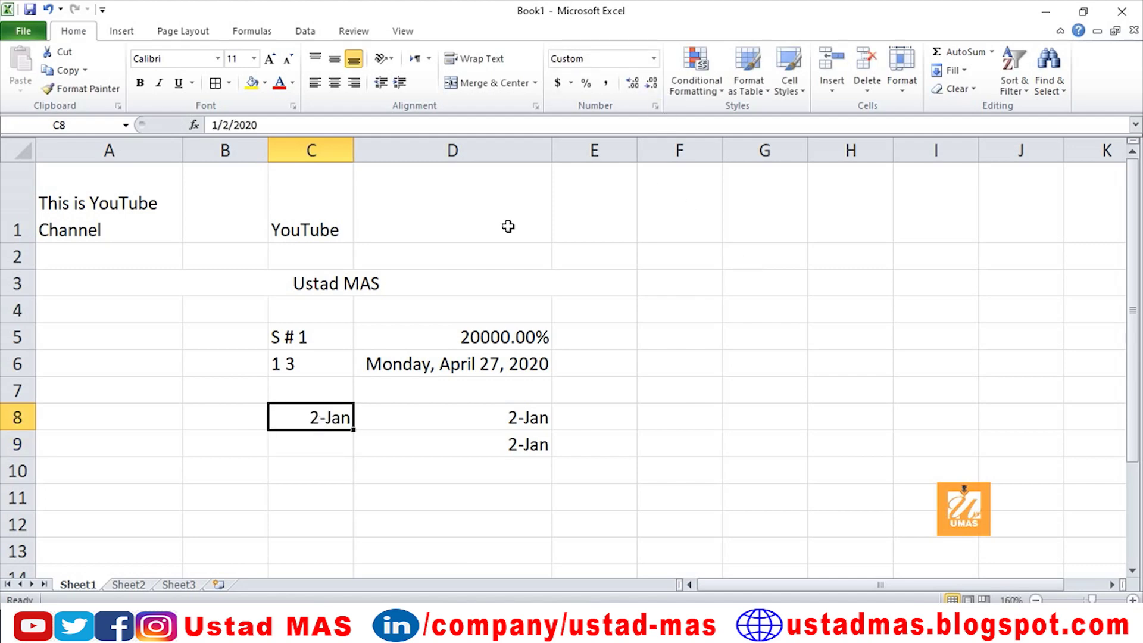
click(653, 57)
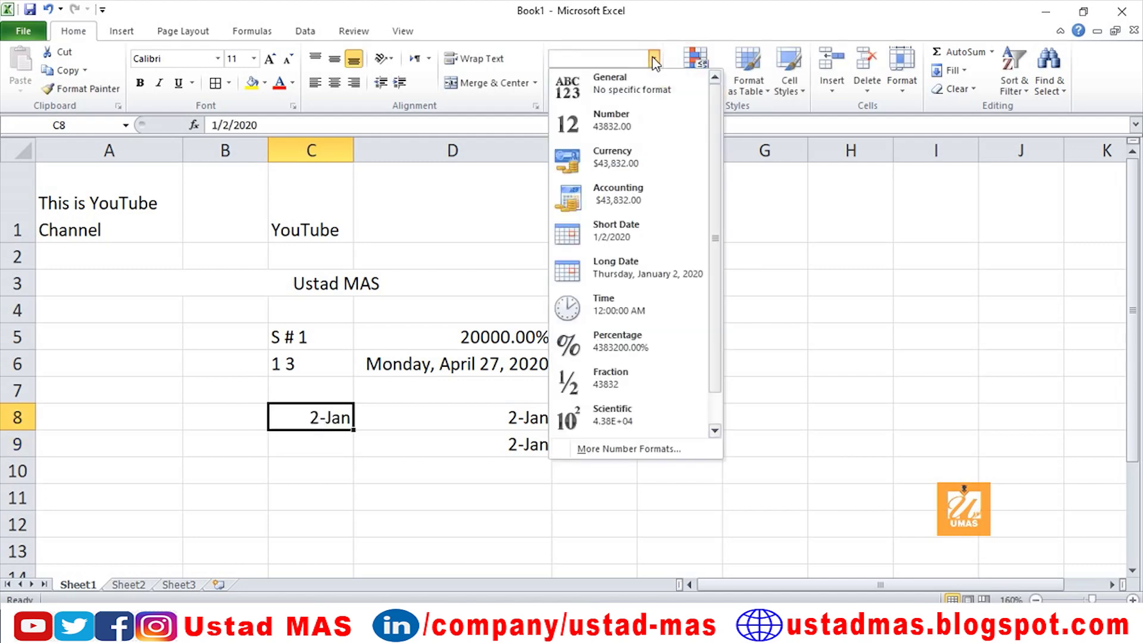
click(601, 381)
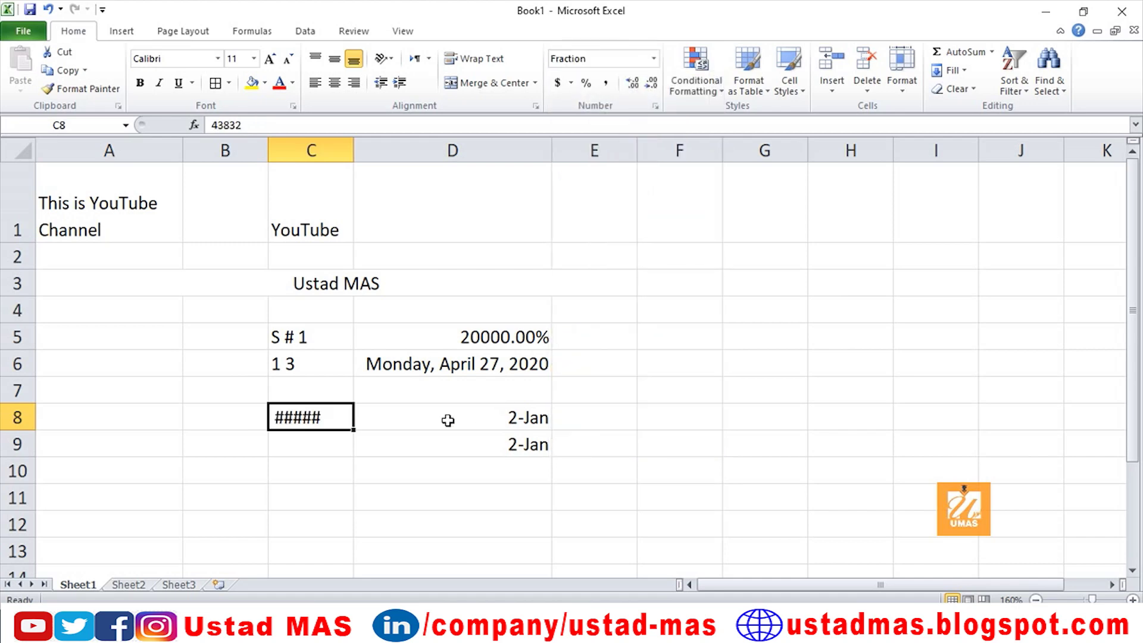
drag(353, 150, 358, 150)
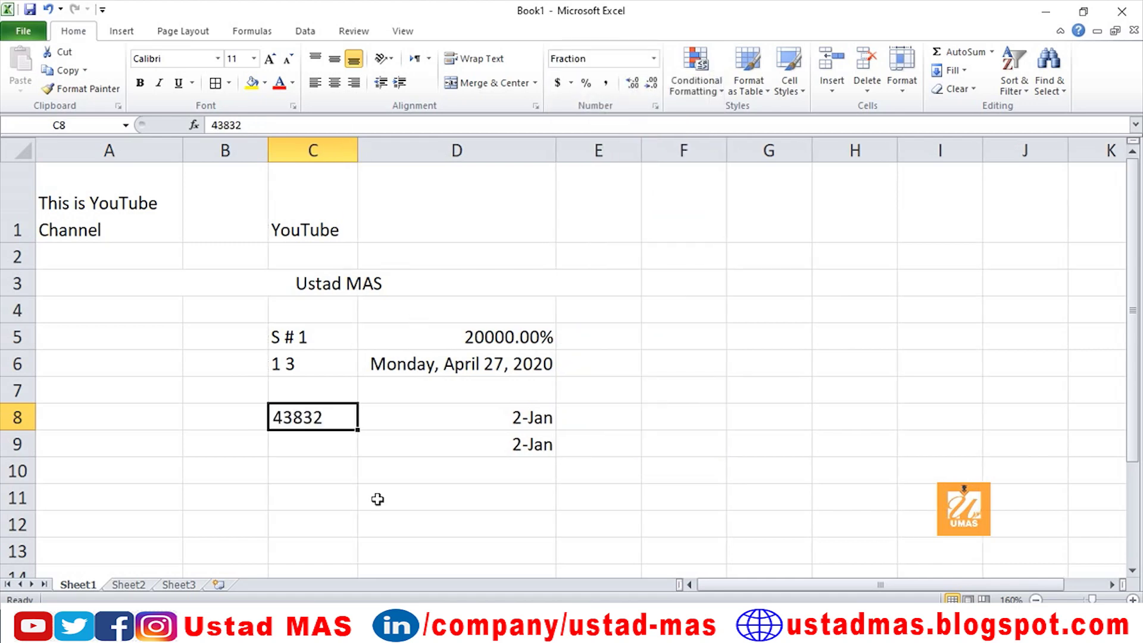
Format the empty cell C10 as Fraction and enter 1/2 in it
click(356, 476)
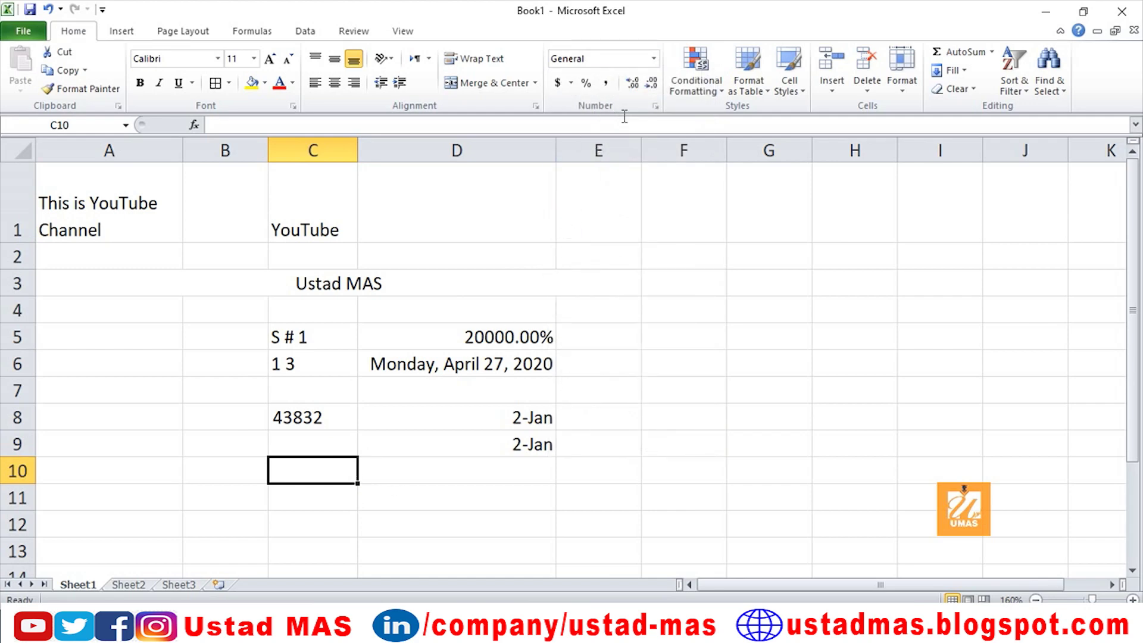
click(654, 60)
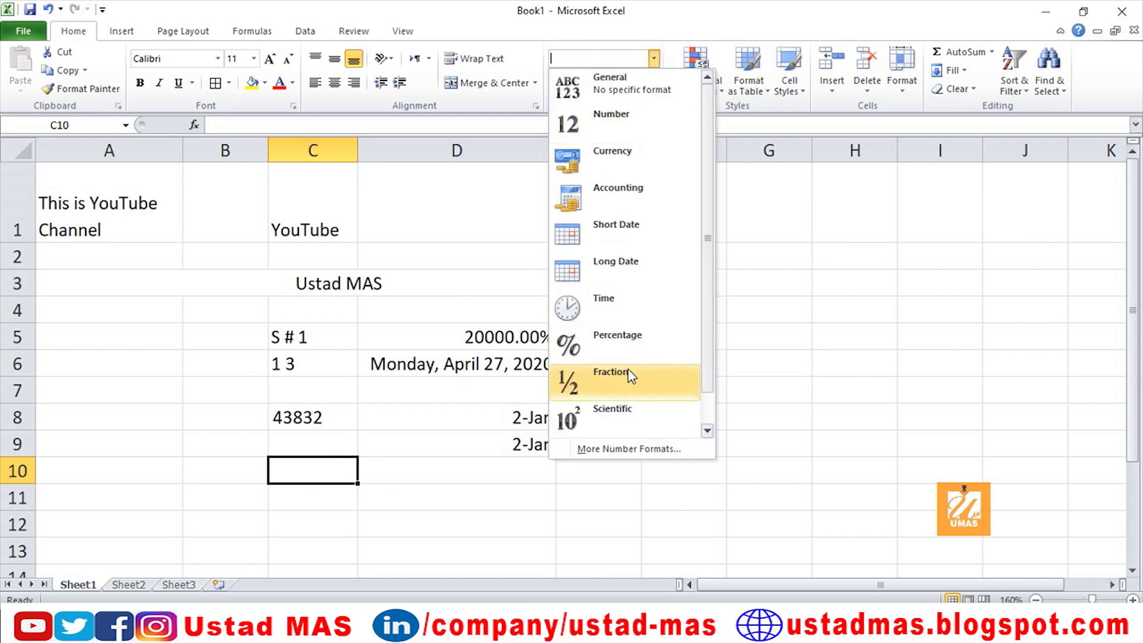
click(629, 374)
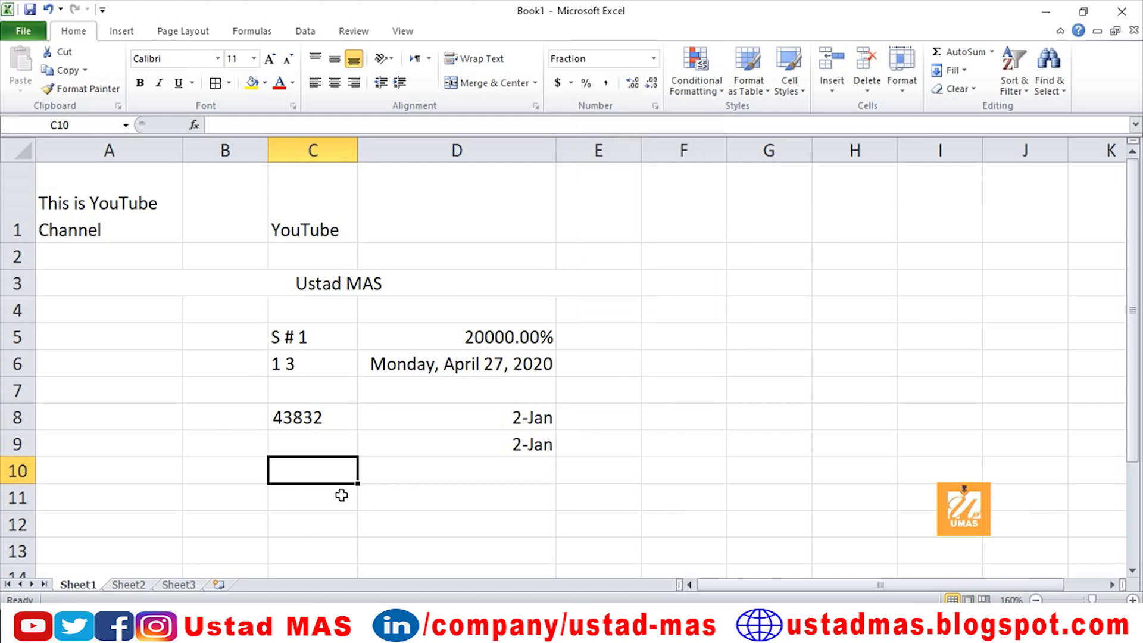
text(1/2)
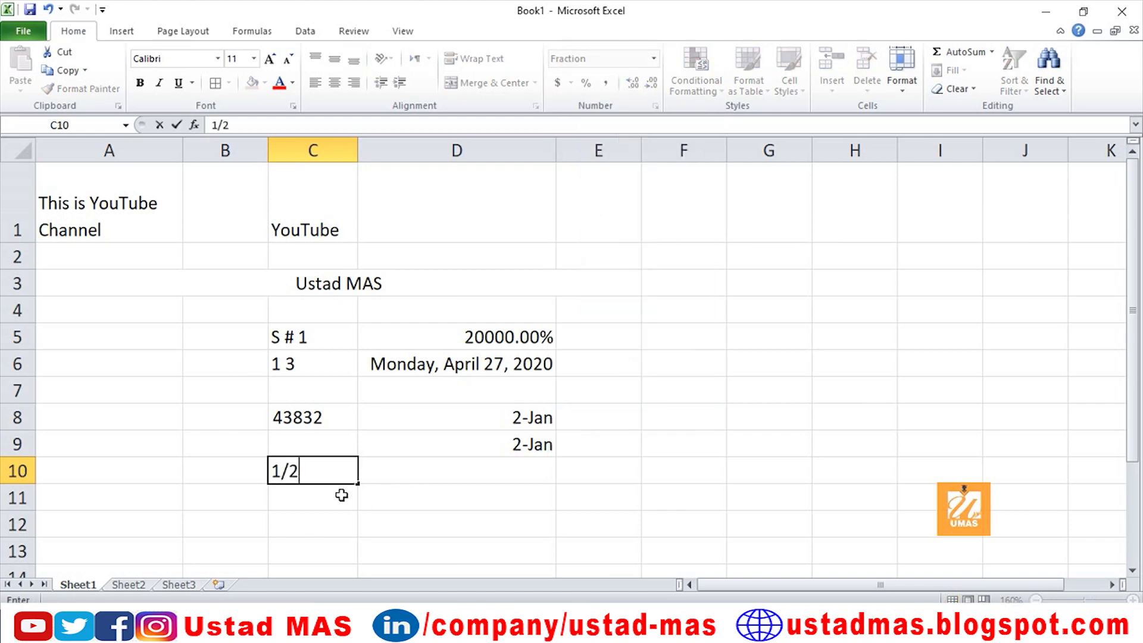
key(Return)
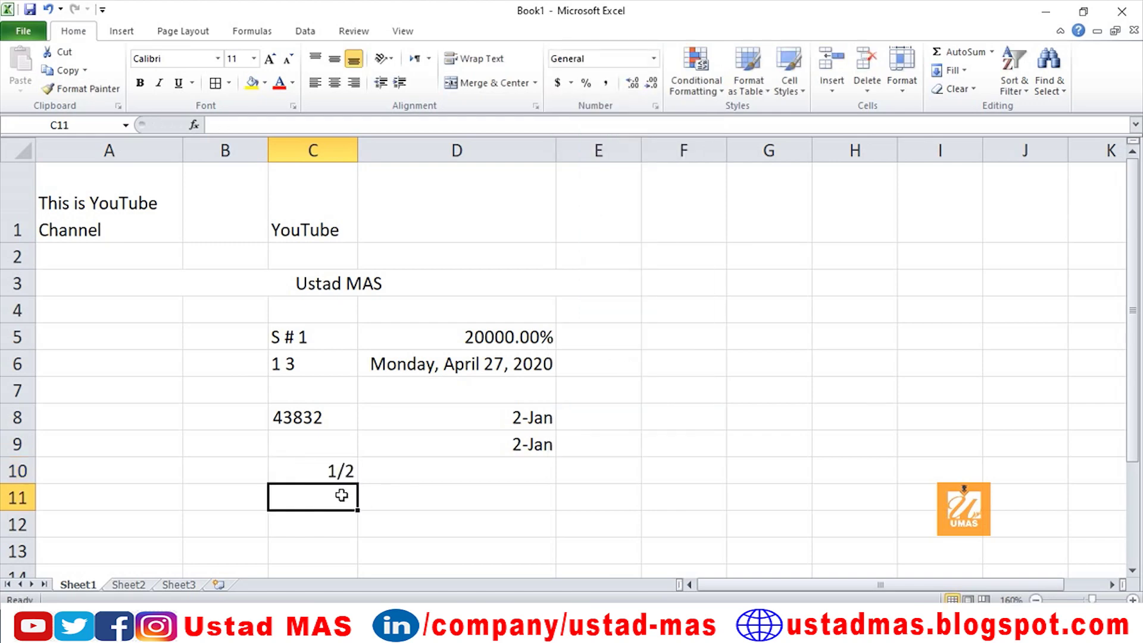
Inspect the stored value behind the fraction in cell C10
click(314, 471)
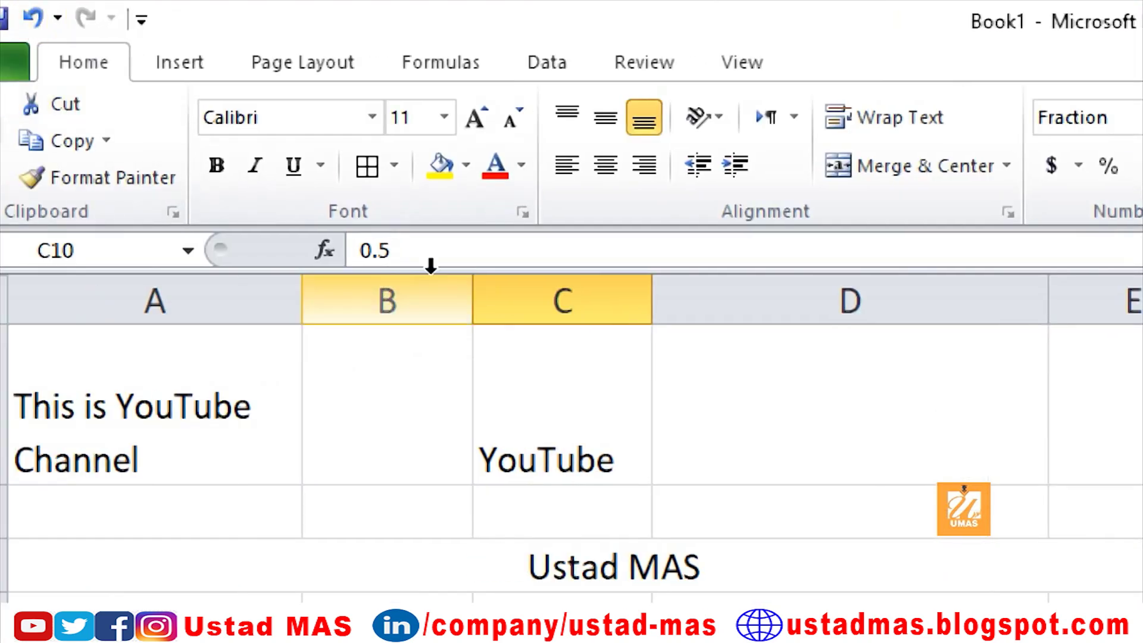
click(424, 250)
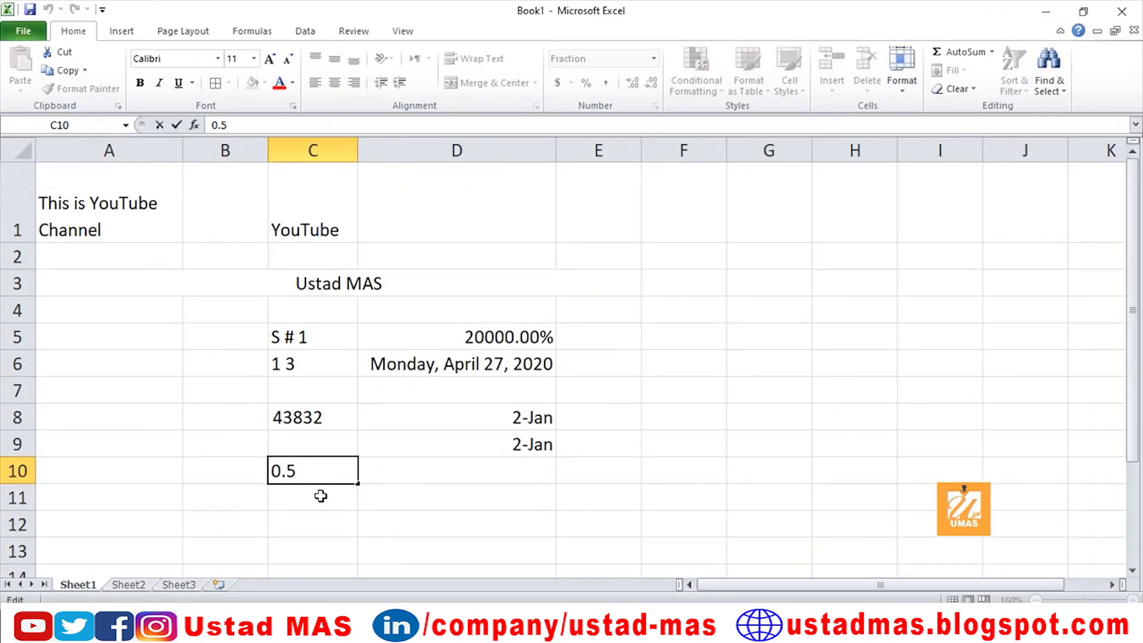
click(321, 496)
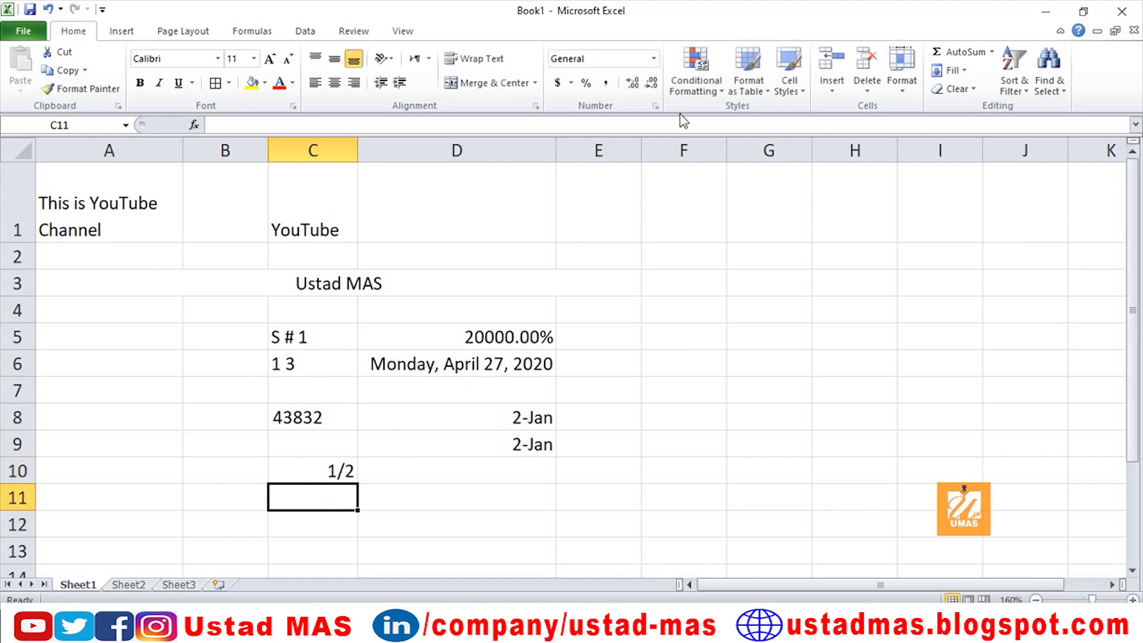
Open the Format Cells dialog for the empty cell C11 and review its alignment options and General number category
click(654, 58)
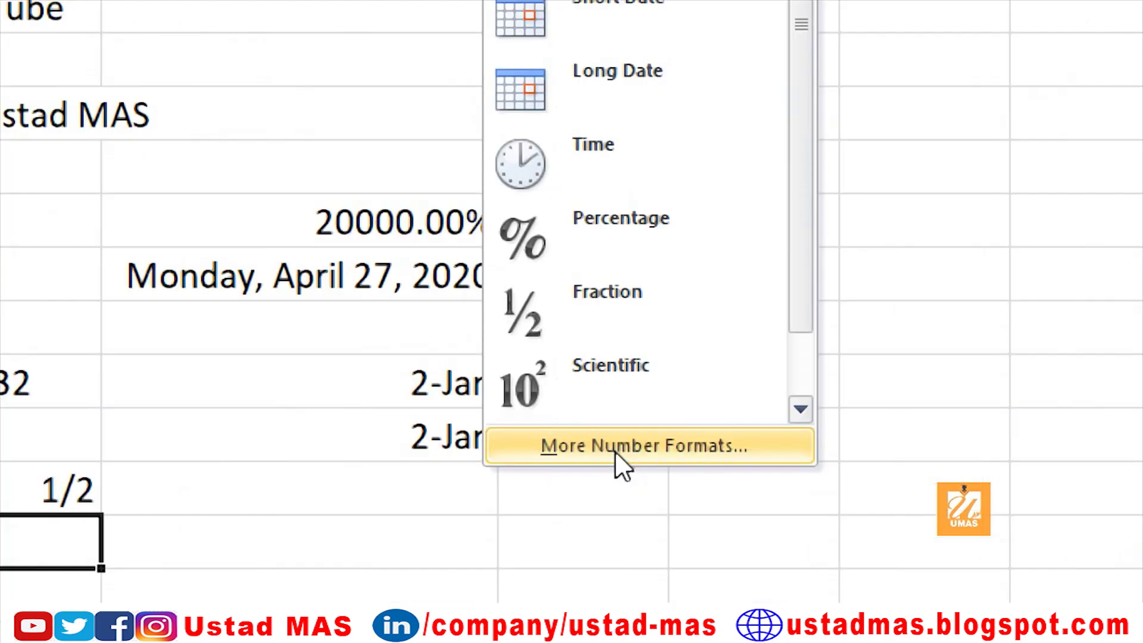
click(615, 451)
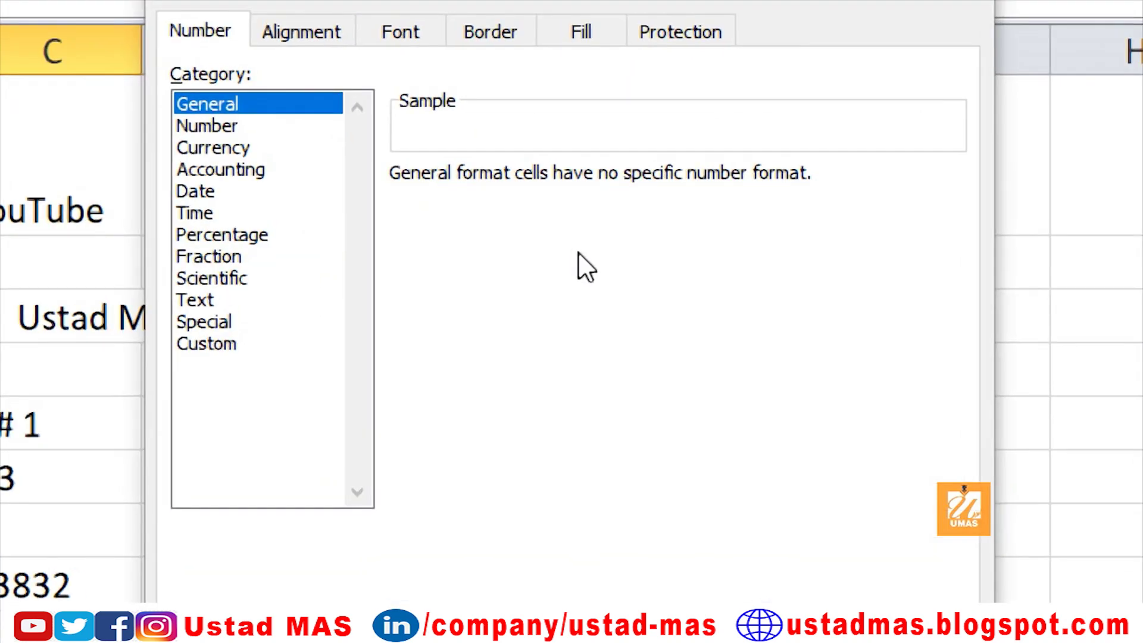
click(438, 140)
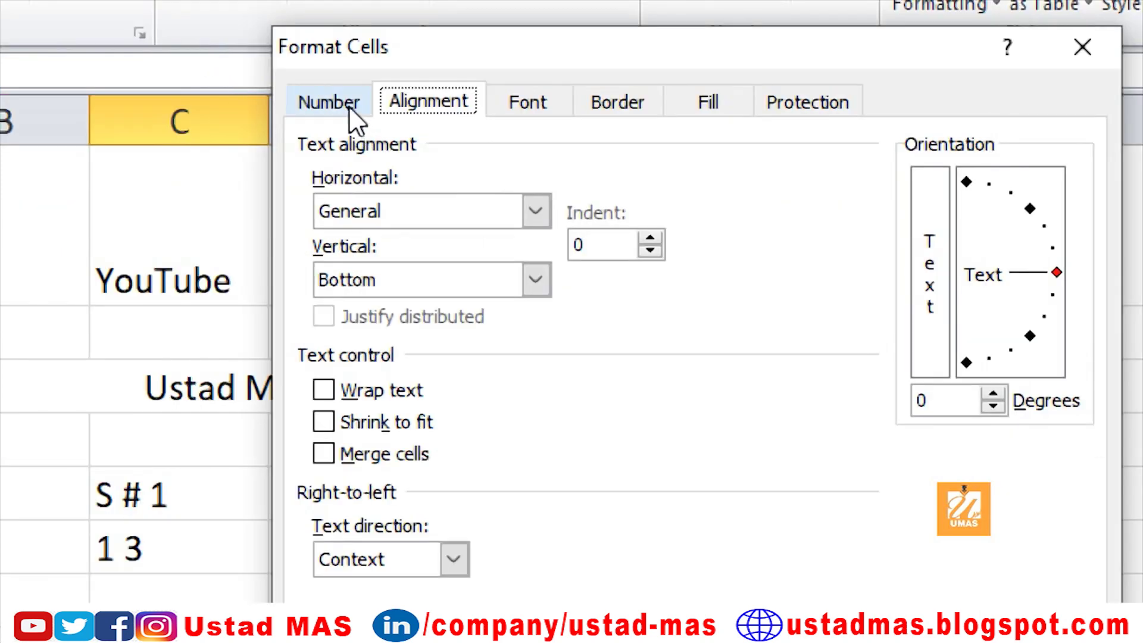
click(221, 41)
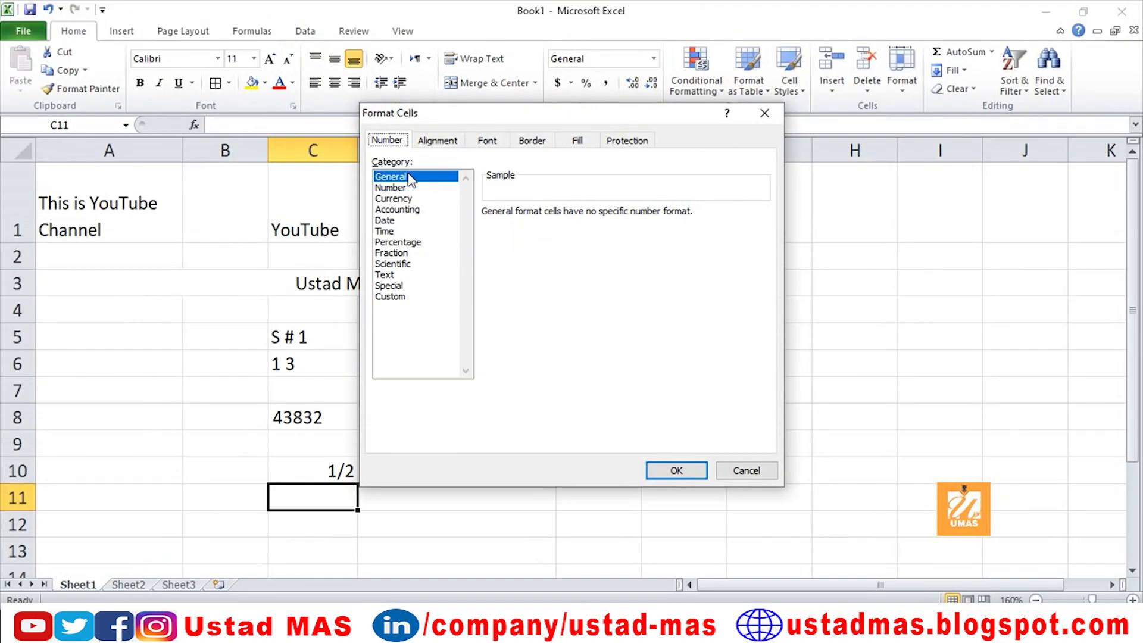
click(409, 178)
Try more decimal places in the Number category and return the setting to 2
click(398, 188)
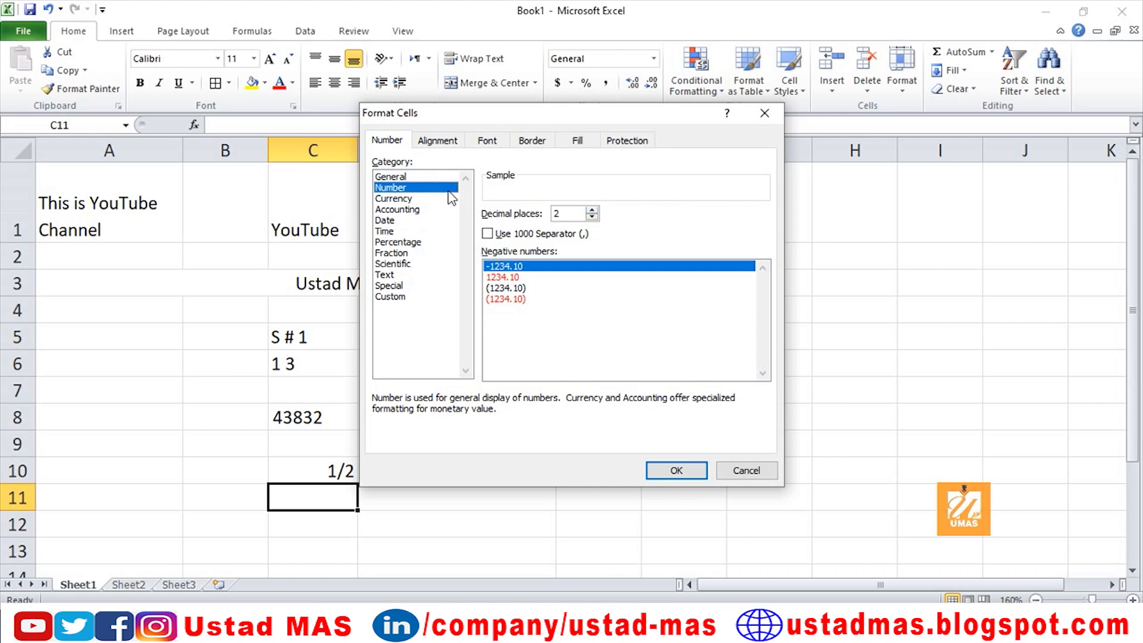
click(593, 210)
click(592, 210)
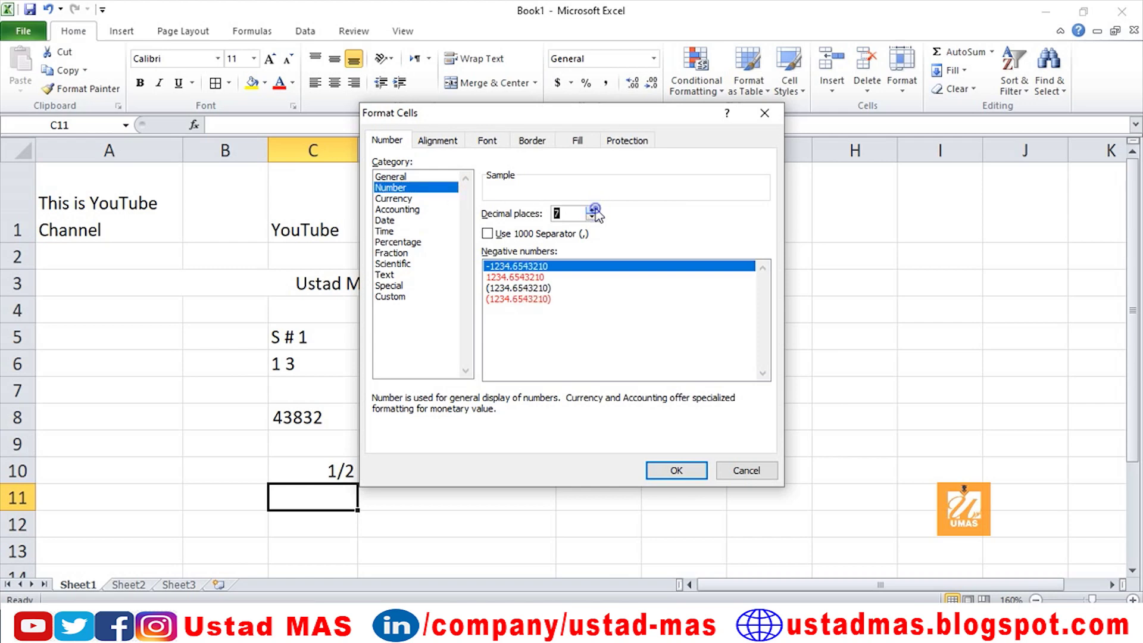
click(592, 211)
click(594, 217)
click(594, 218)
click(594, 217)
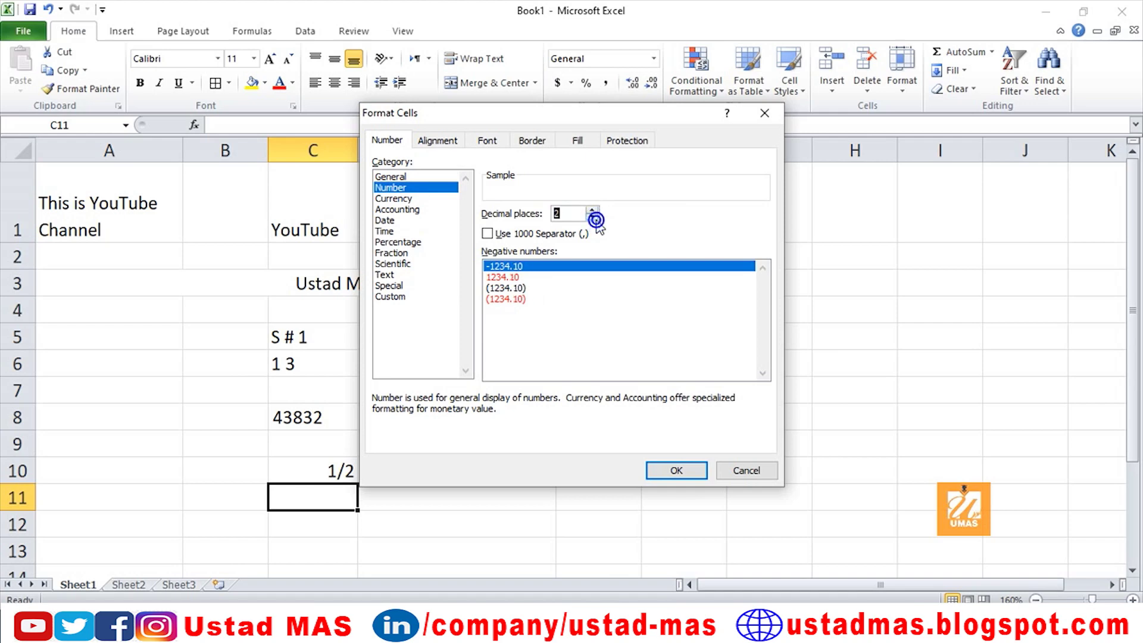
Choose the Currency category and set its symbol to Rs Punjabi (Pakistan)
click(397, 201)
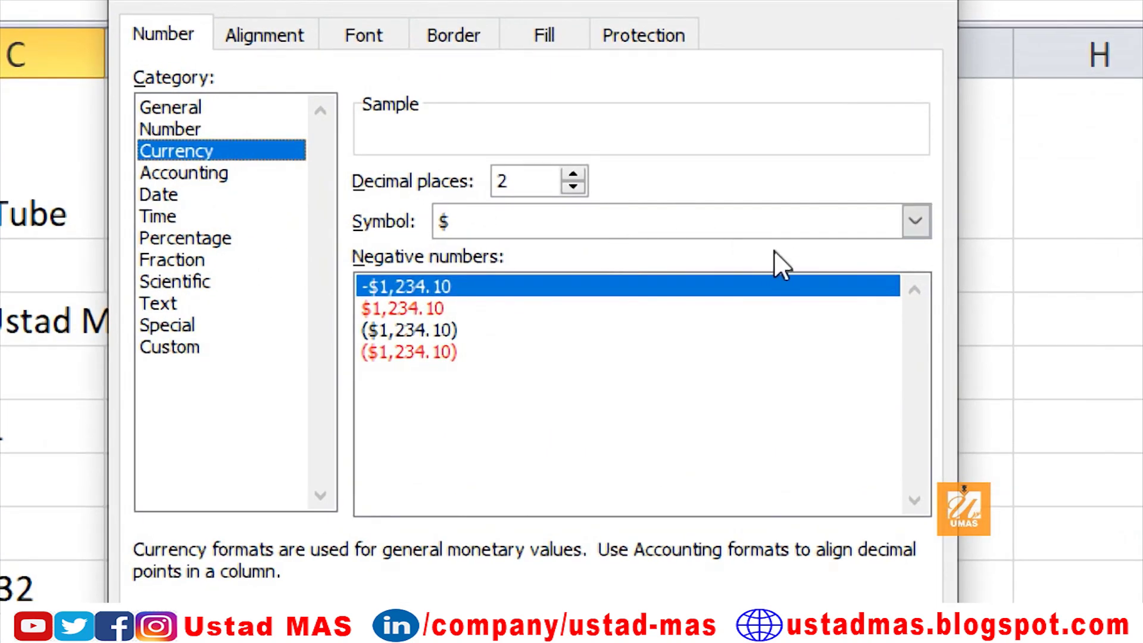
click(908, 218)
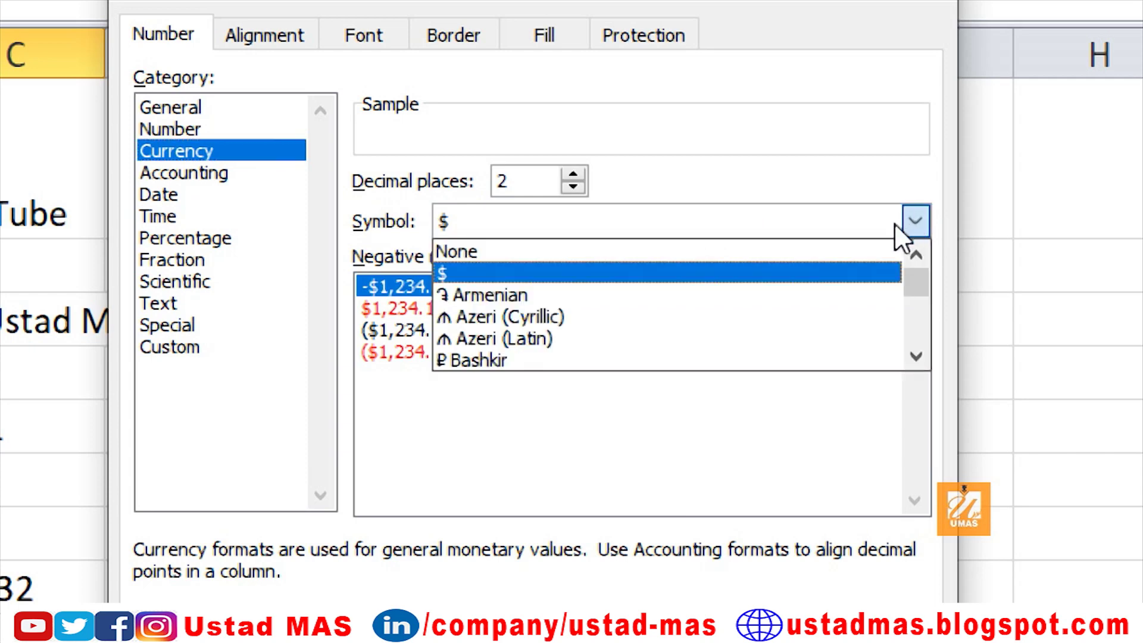
scroll(773, 306, down, 3)
scroll(776, 307, down, 20)
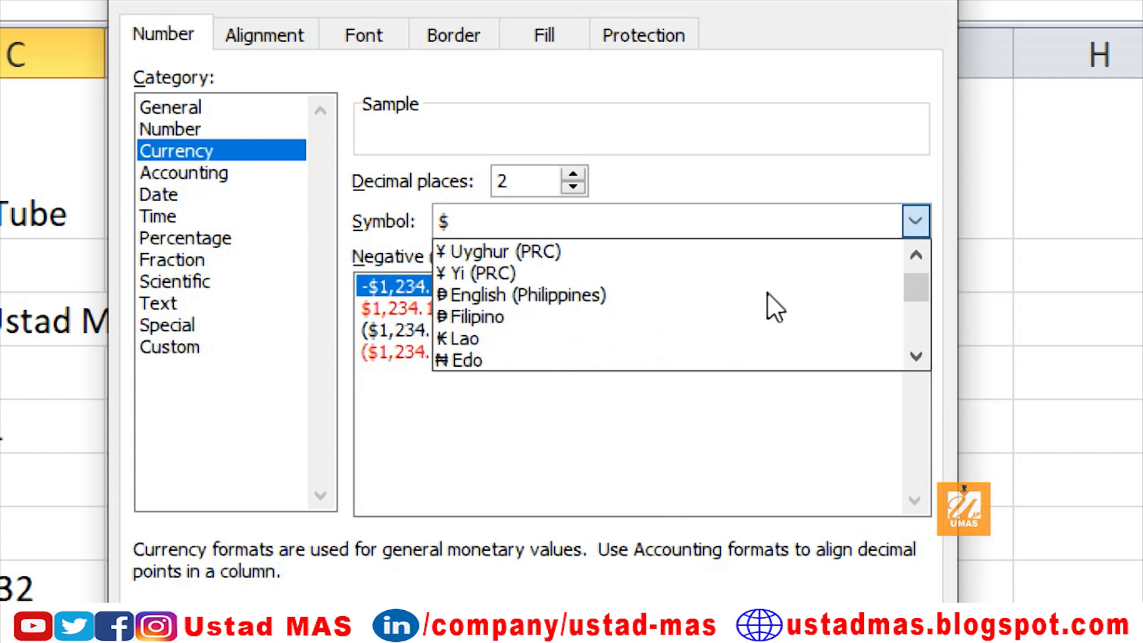
scroll(774, 307, down, 10)
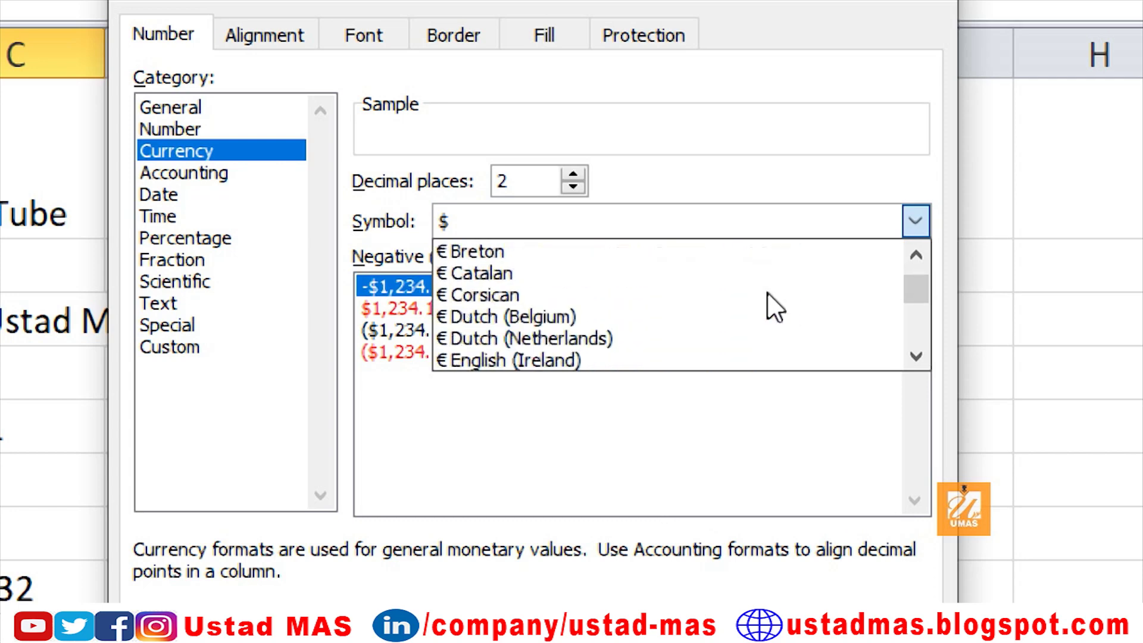
scroll(774, 307, down, 15)
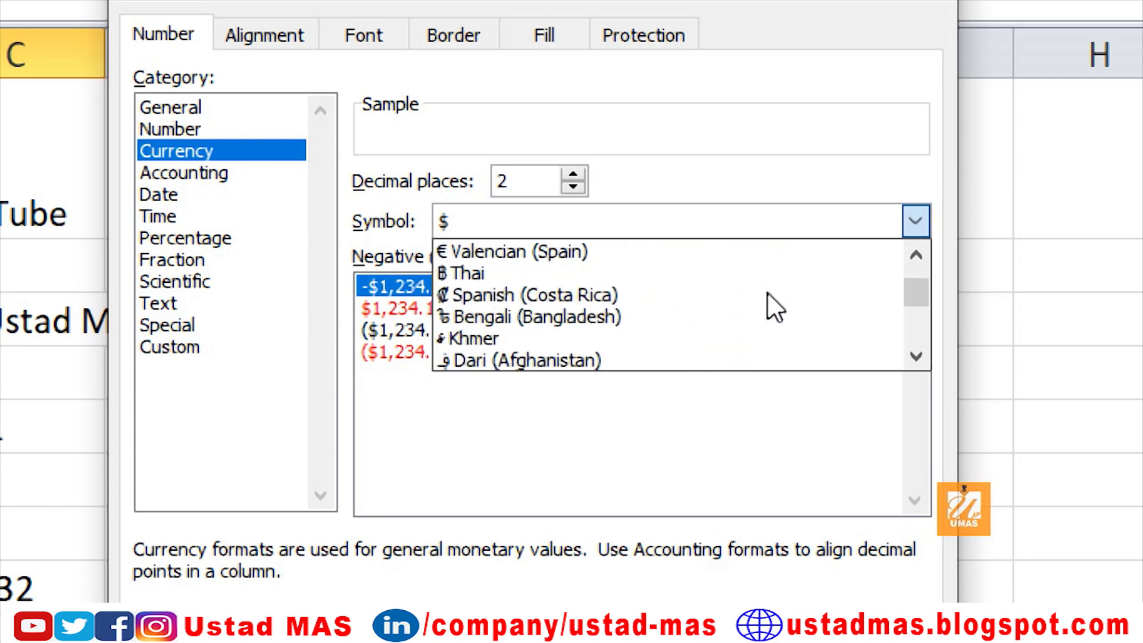
scroll(774, 307, down, 15)
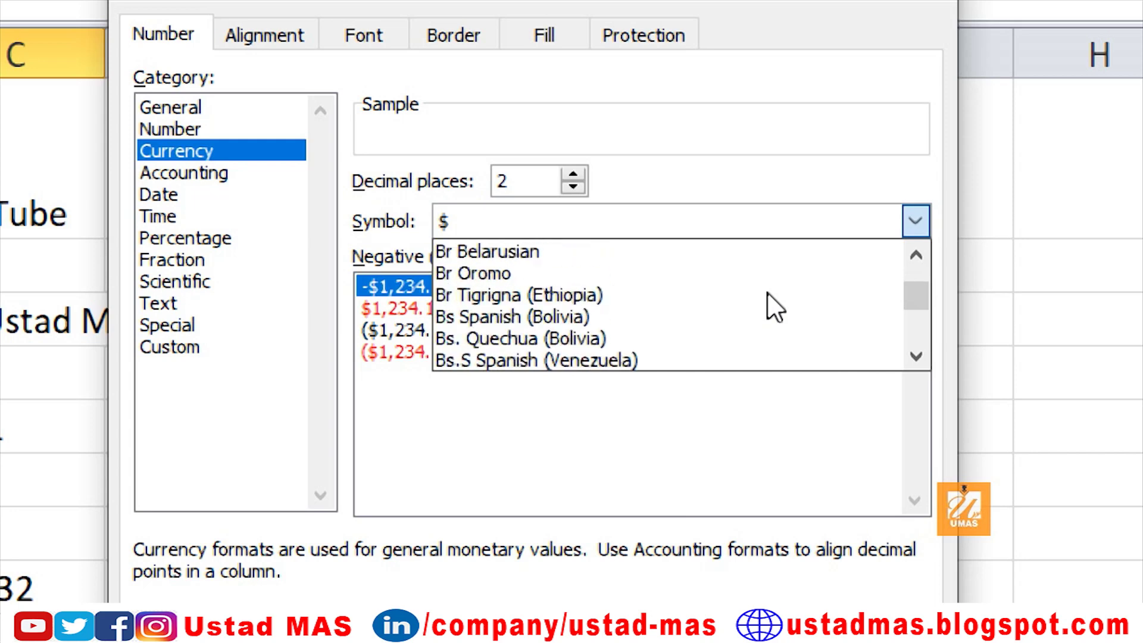
scroll(774, 308, down, 15)
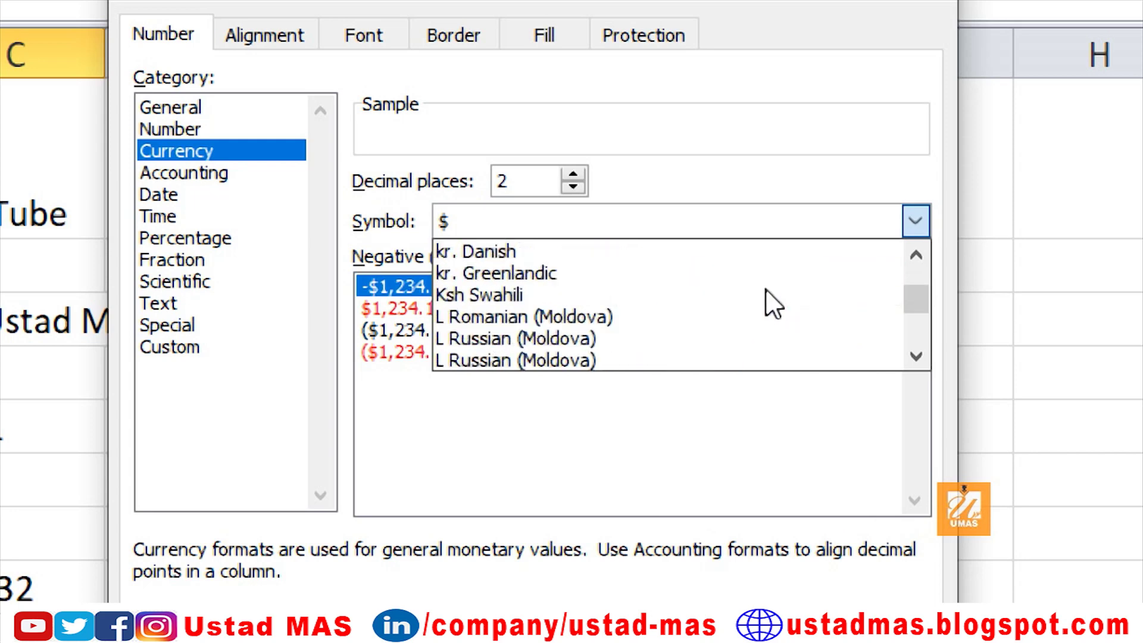
scroll(766, 290, down, 3)
scroll(766, 290, down, 2)
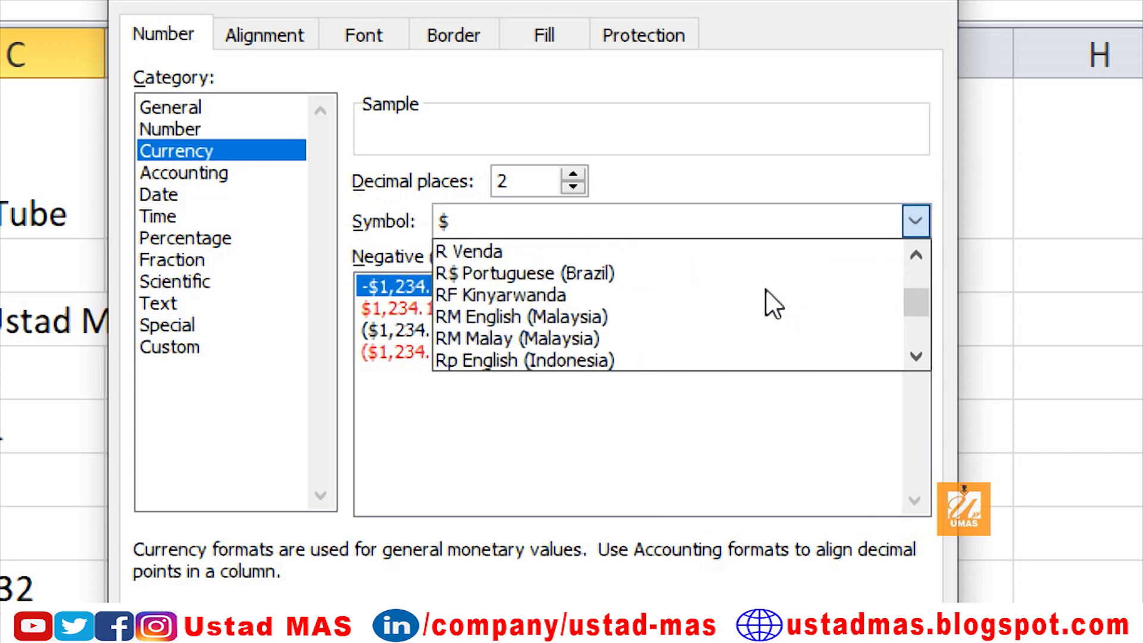
scroll(767, 303, down, 1)
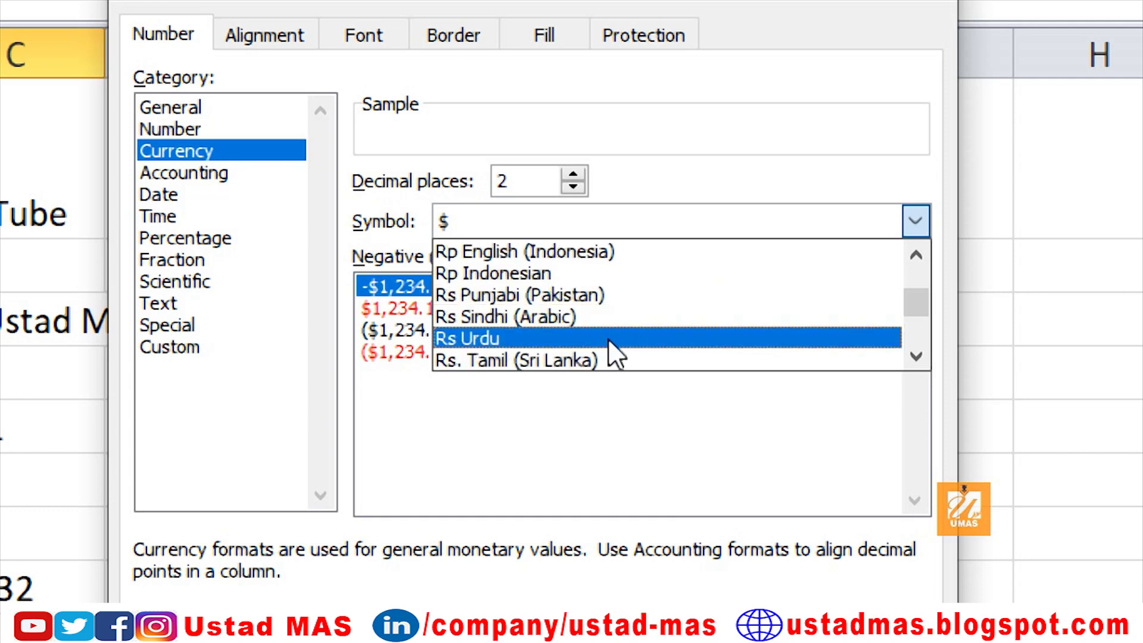
click(601, 296)
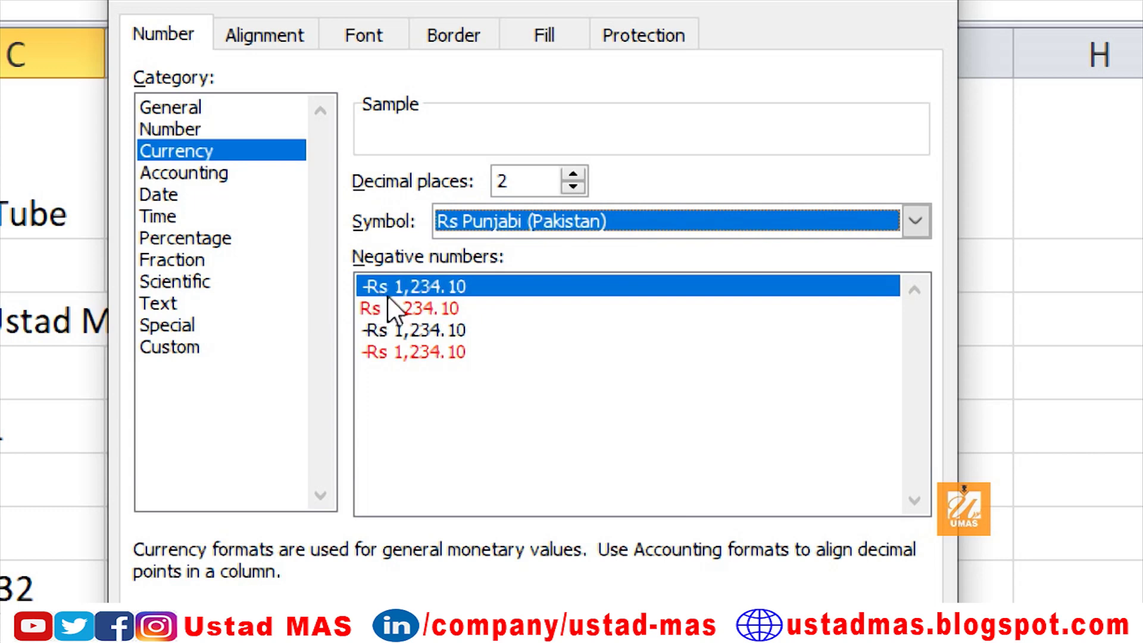
Review the Accounting category and the available Date types, trying the long weekday format and 3/14
click(209, 173)
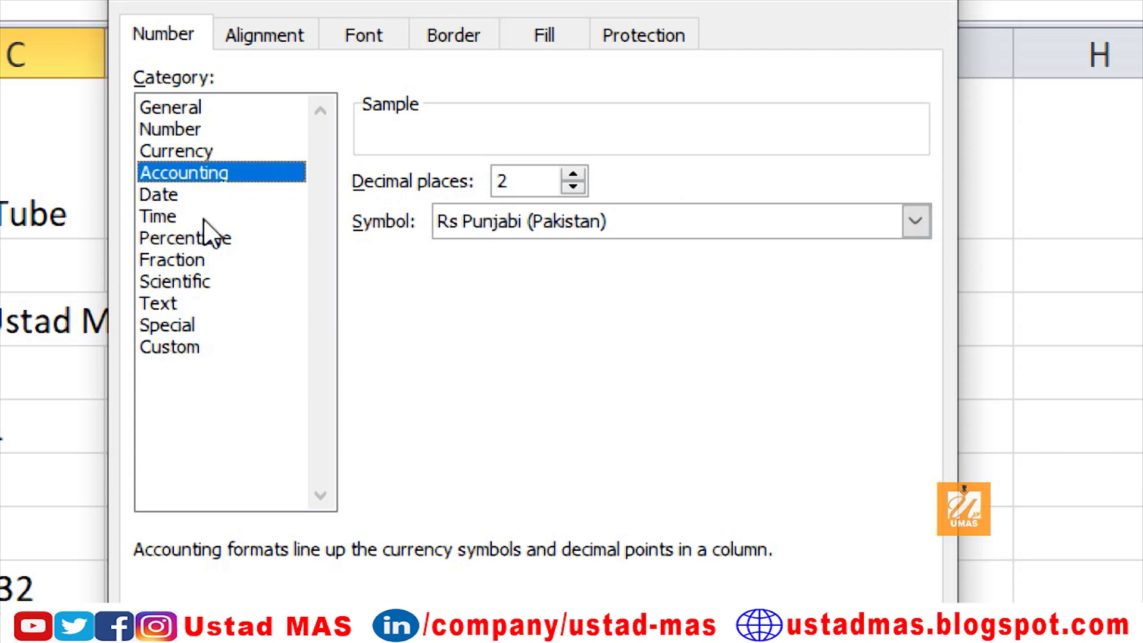
click(176, 195)
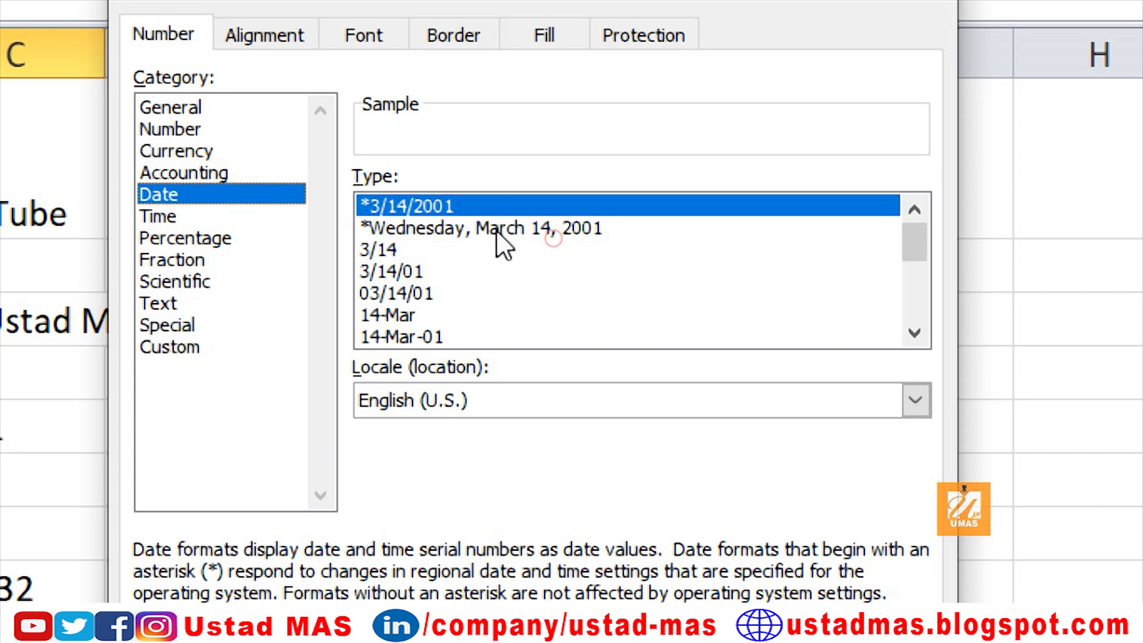
click(499, 231)
click(379, 250)
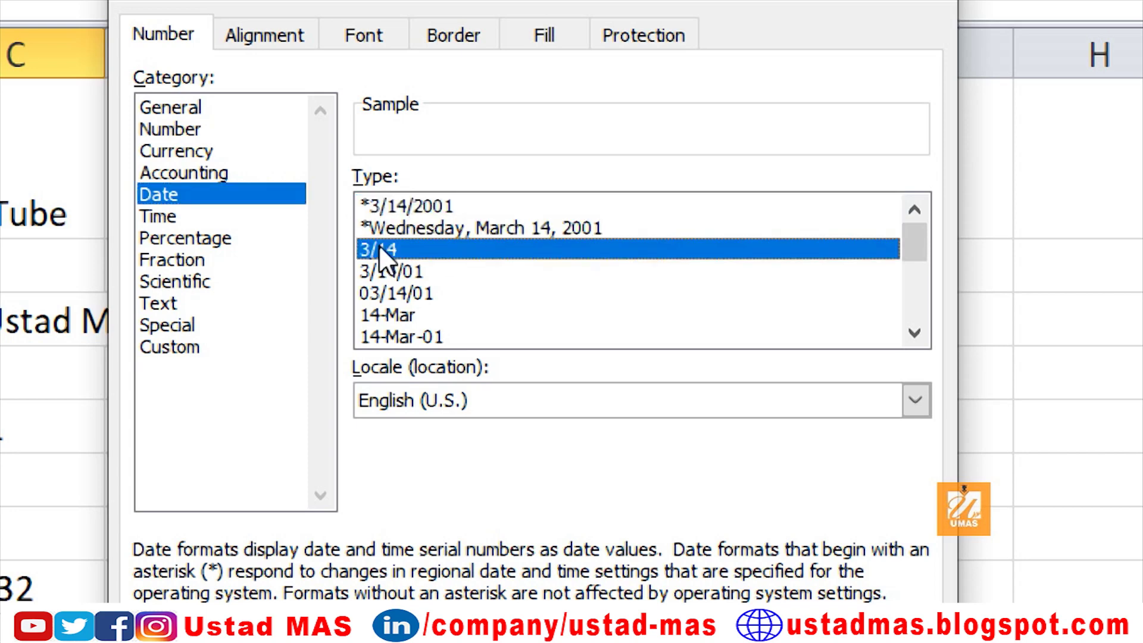
scroll(473, 272, down, 3)
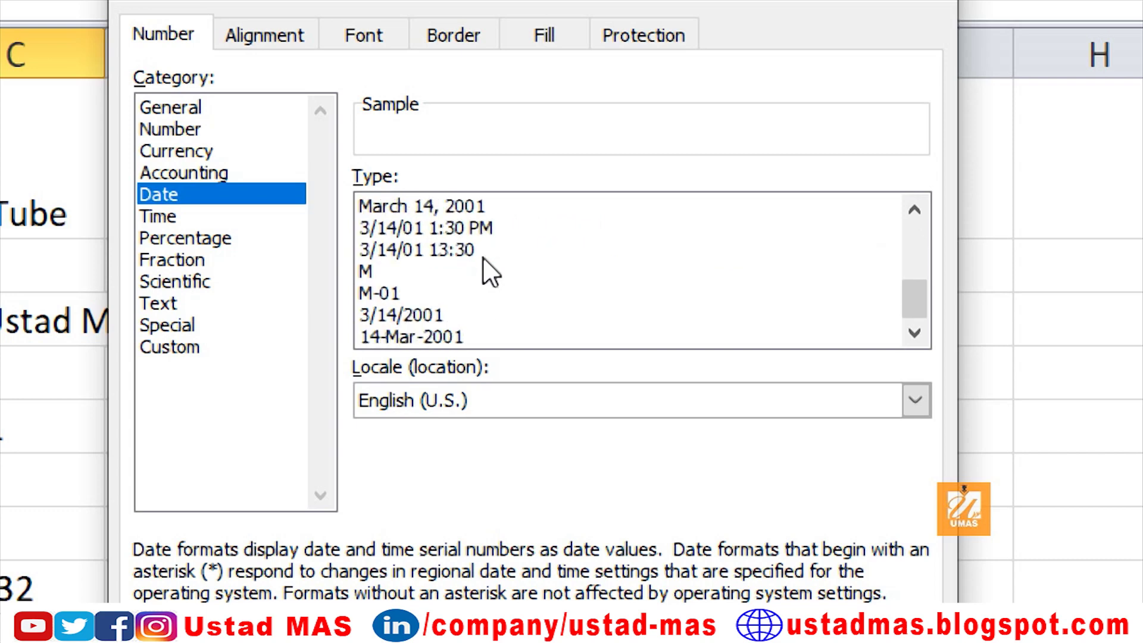
scroll(489, 272, up, 3)
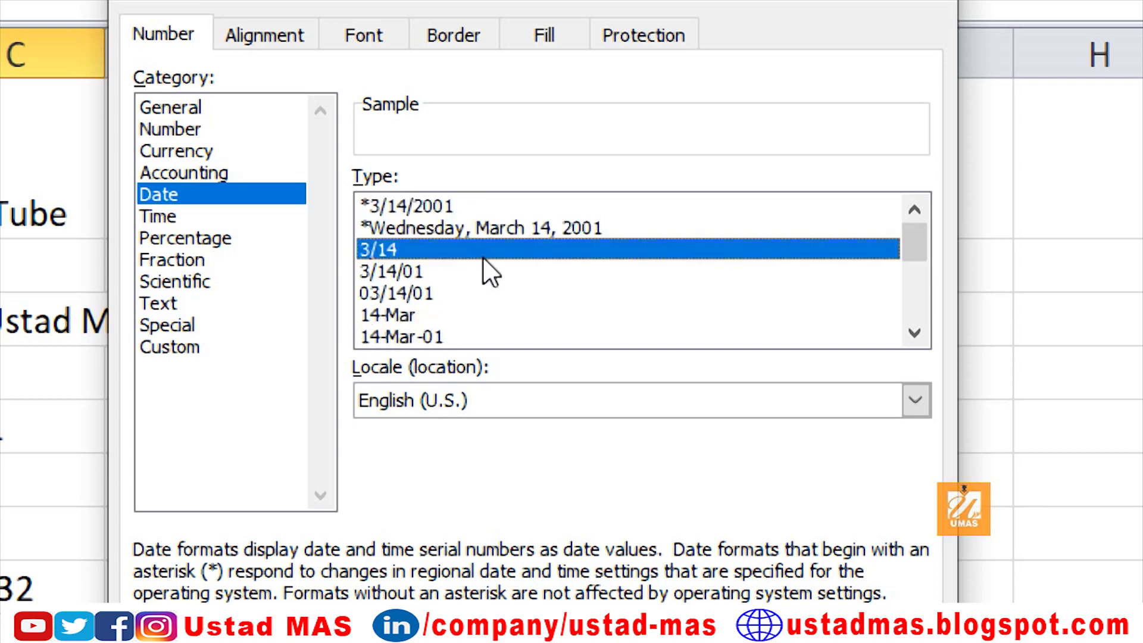
Review the Time category and try different decimal places in the Percentage category
click(179, 219)
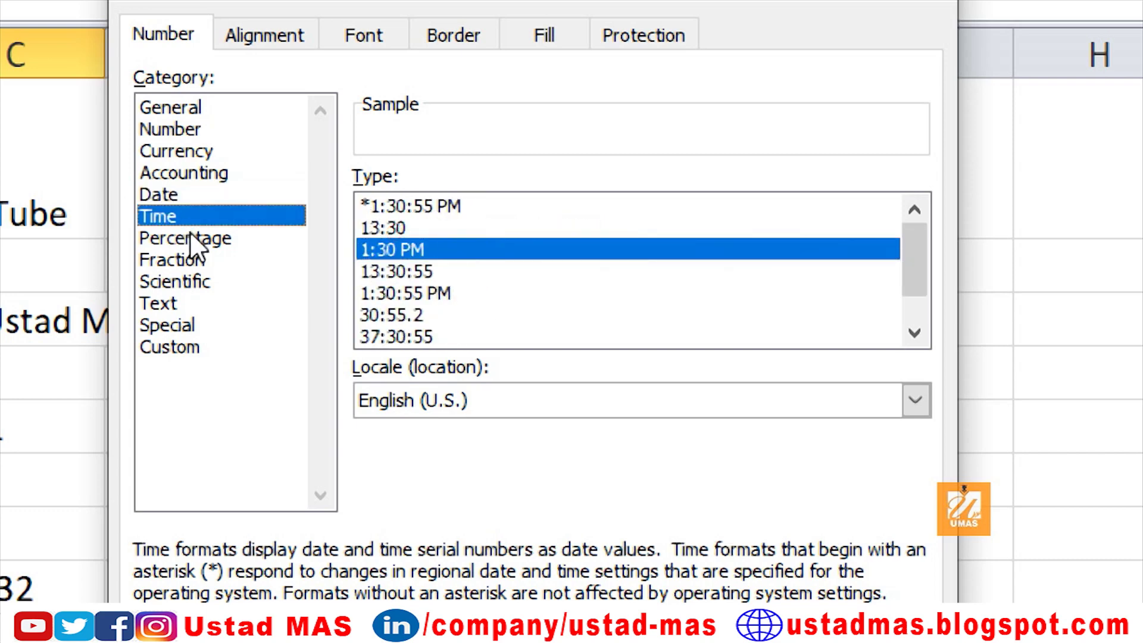
click(190, 236)
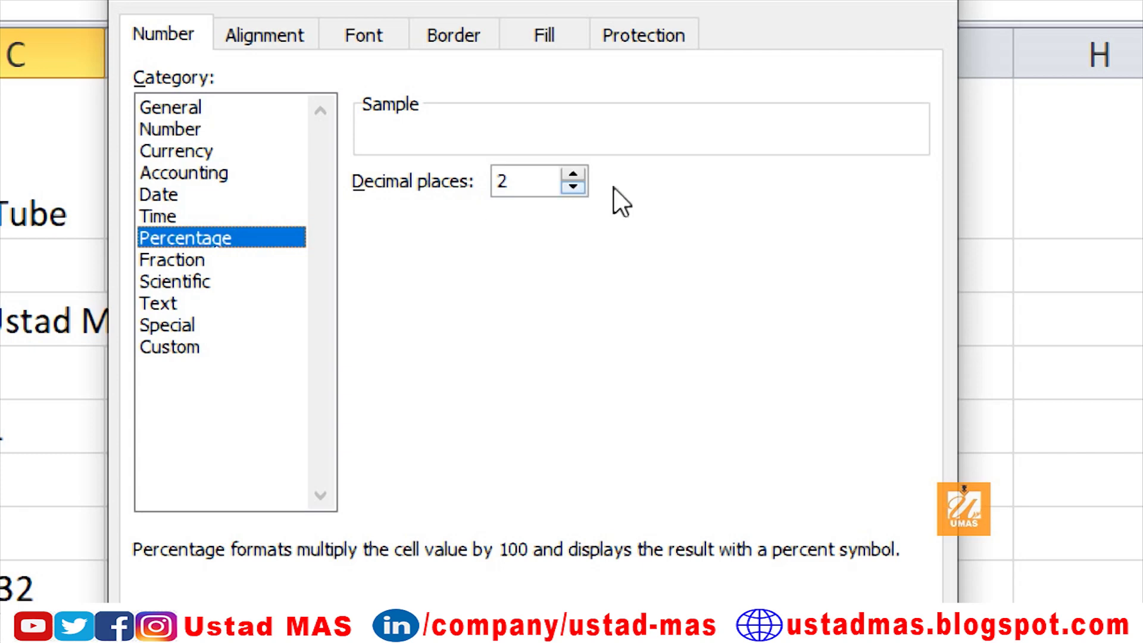
click(574, 174)
click(573, 174)
click(573, 174)
click(574, 188)
click(574, 188)
Examine the format types offered in the Fraction, Special and Custom categories
click(159, 261)
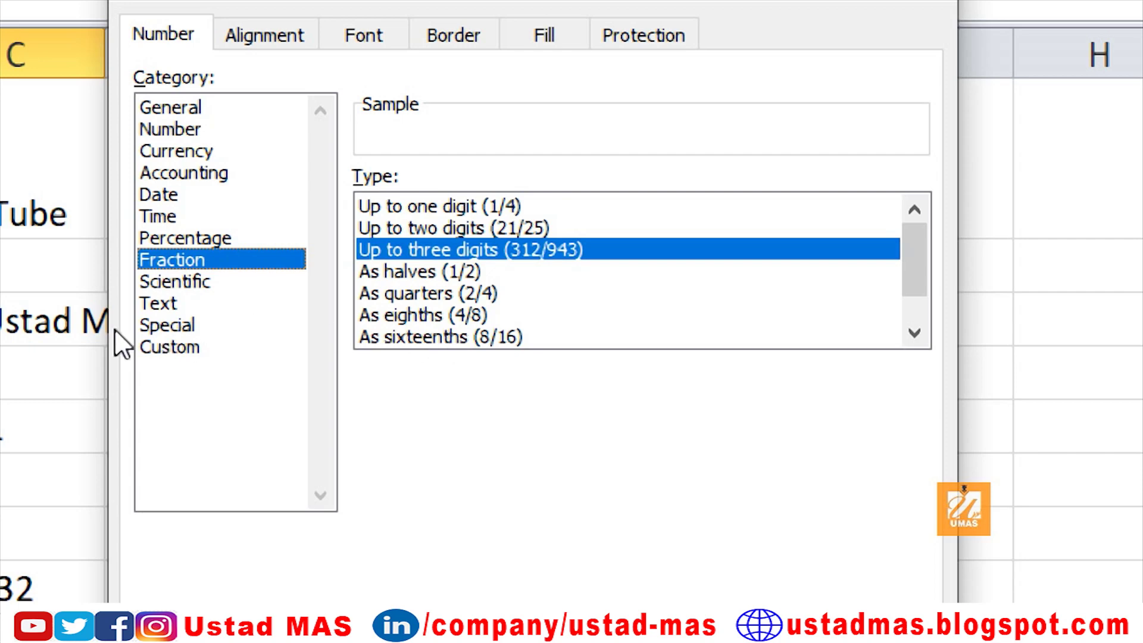
click(174, 327)
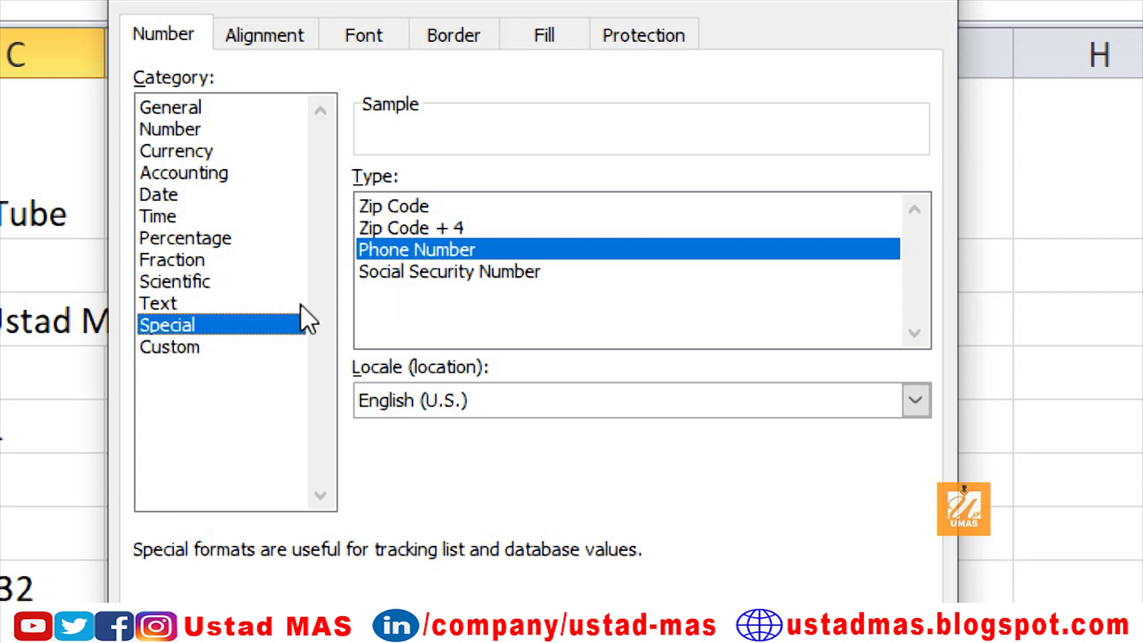
click(194, 351)
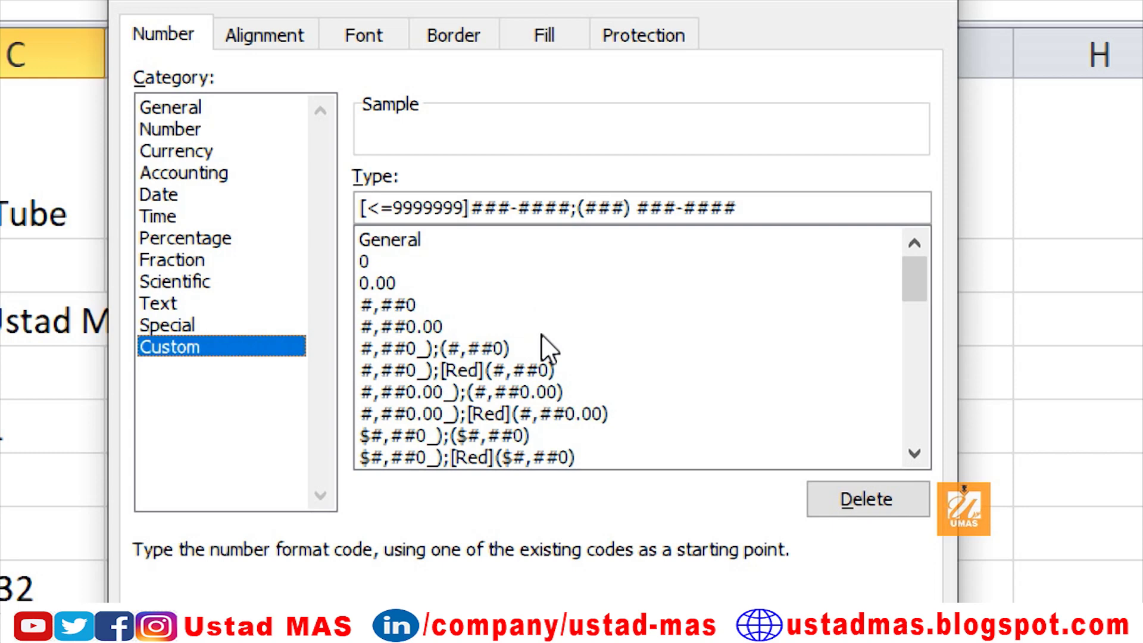
drag(910, 280, 915, 245)
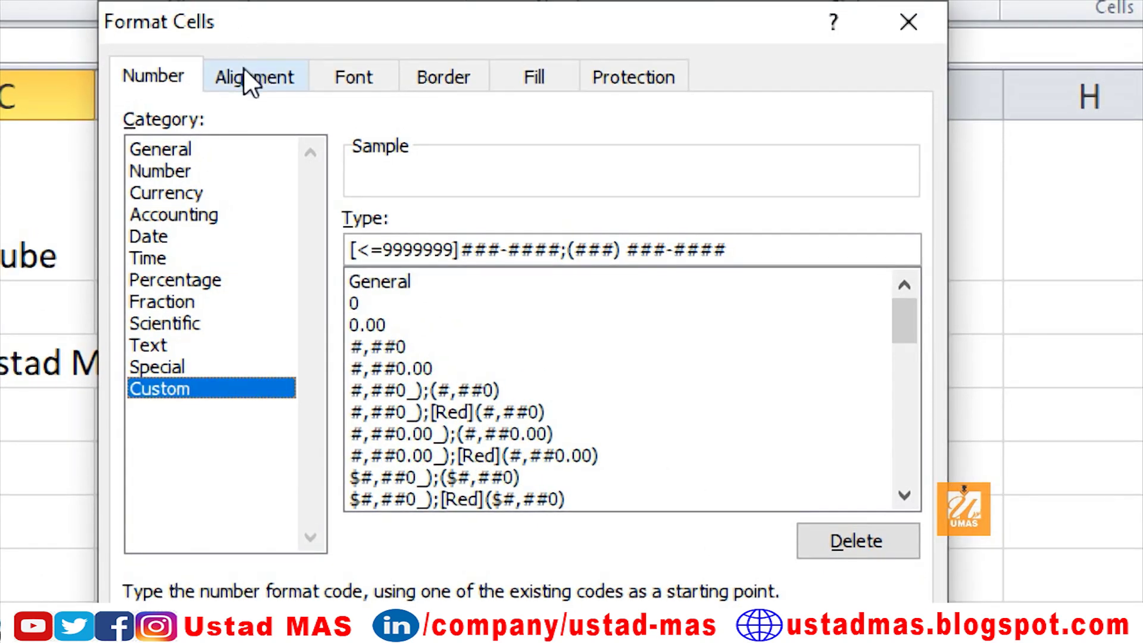
Review the alignment and font settings in Format Cells, turning the Strikethrough effect on and off
click(245, 70)
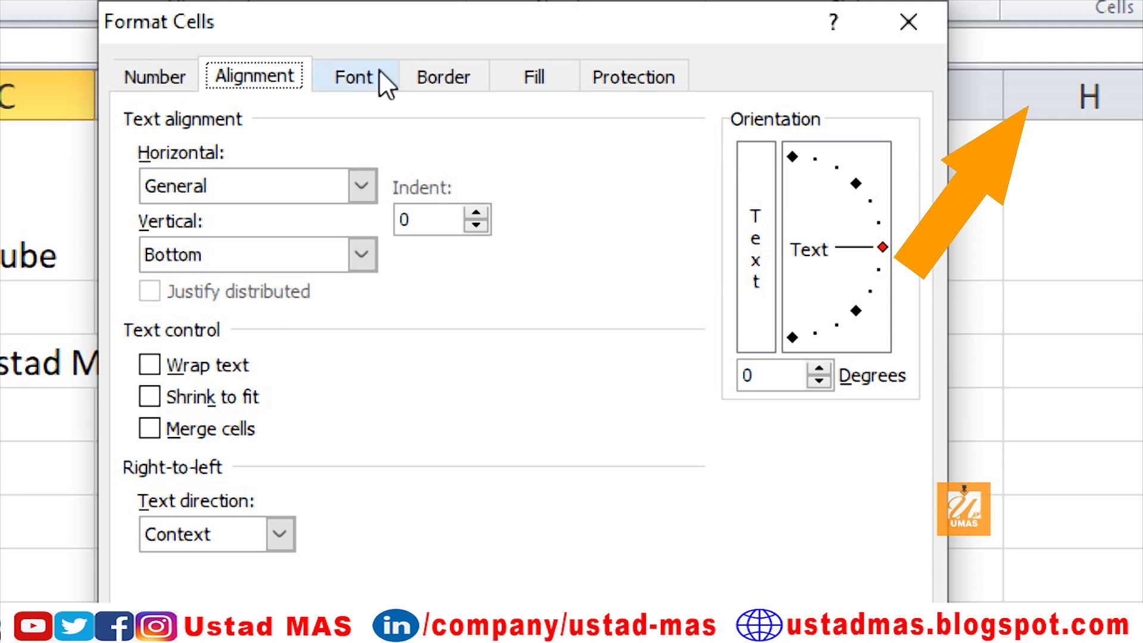
click(356, 81)
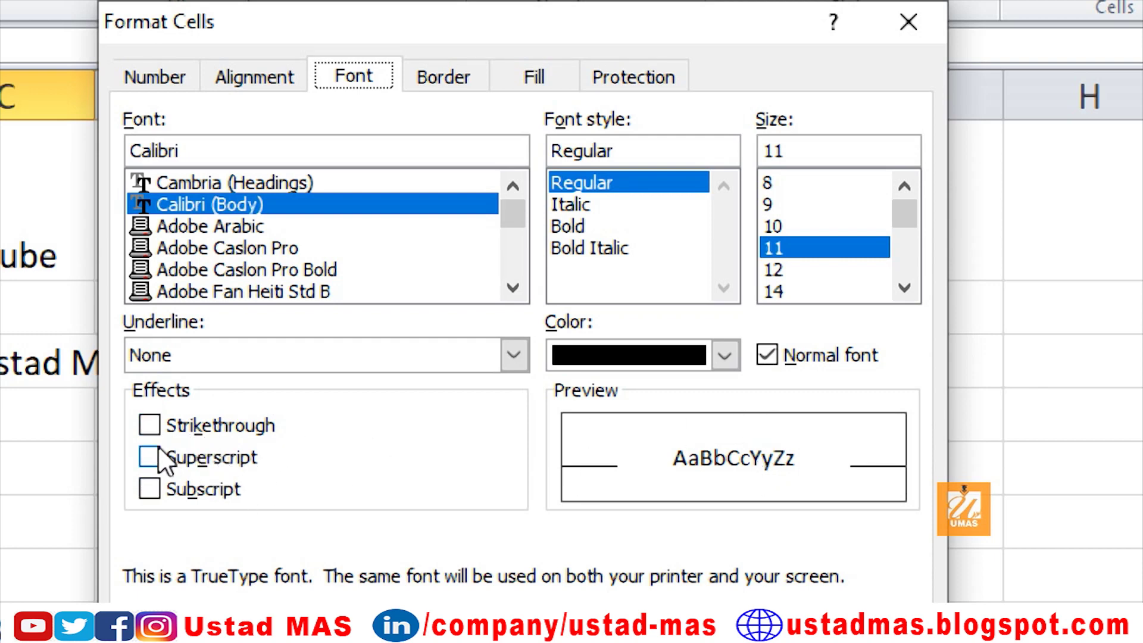
click(151, 426)
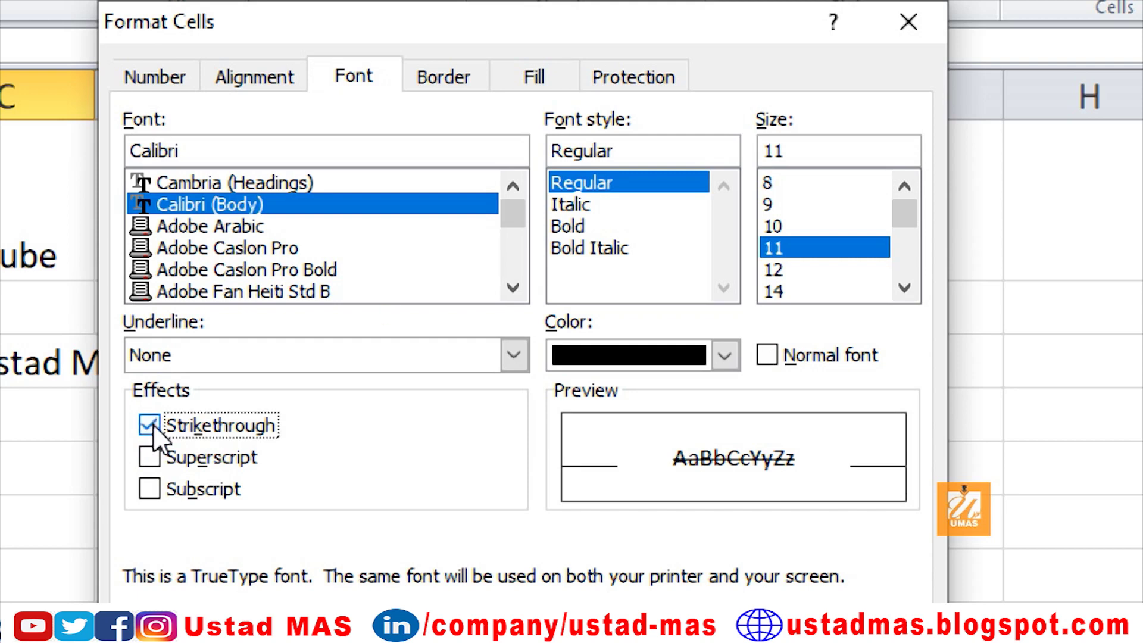
click(152, 426)
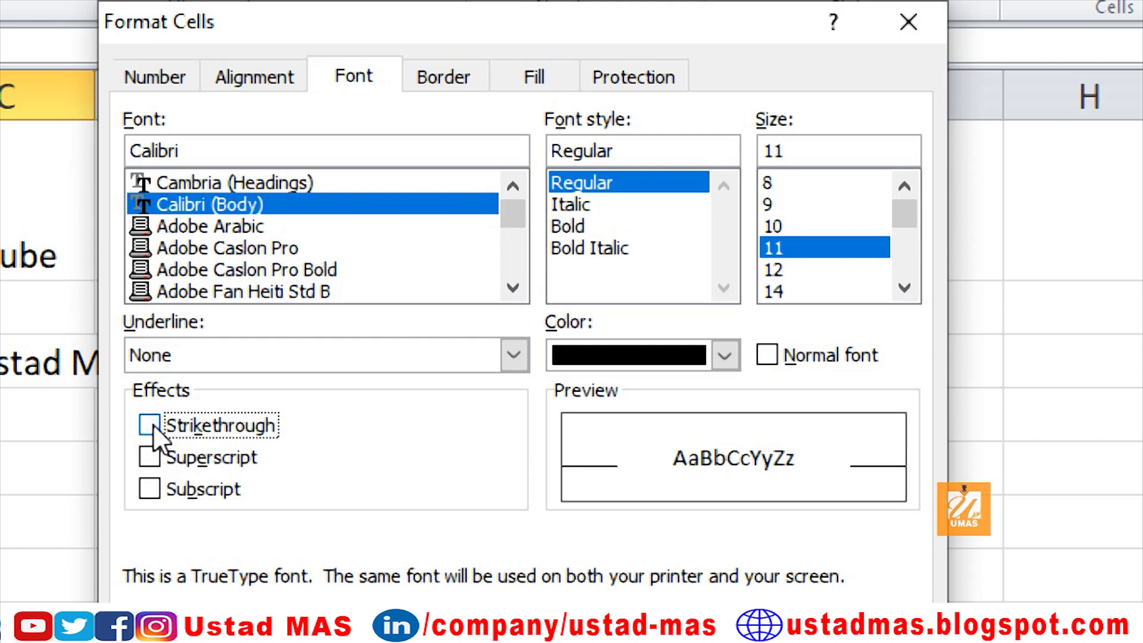
Preview the Superscript font effect, turn it off and enable Subscript
click(152, 470)
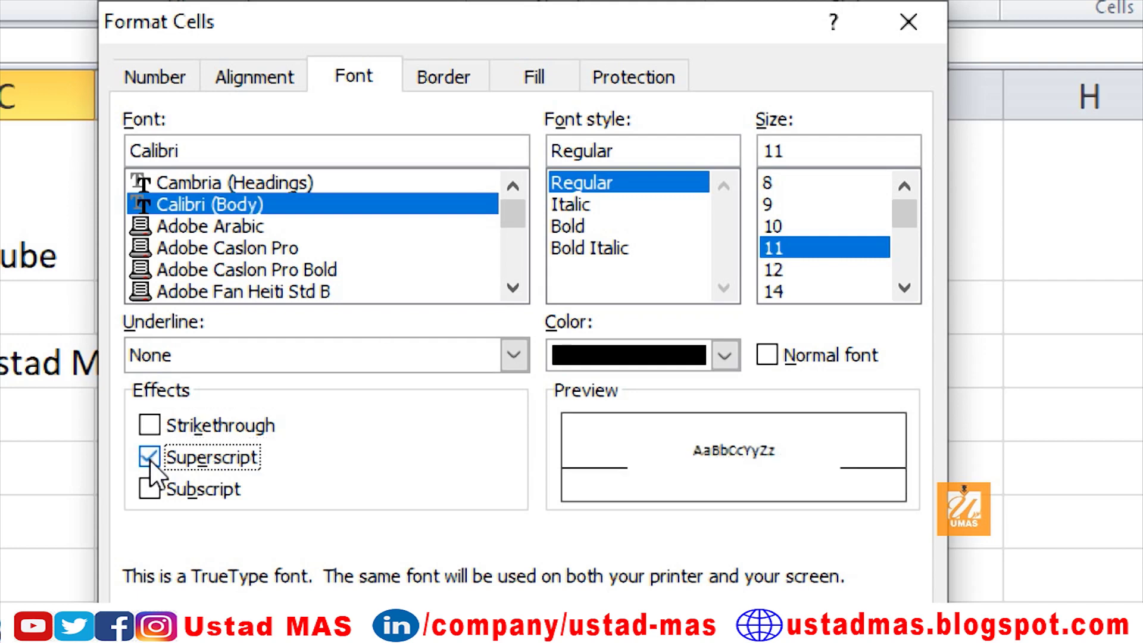
click(151, 462)
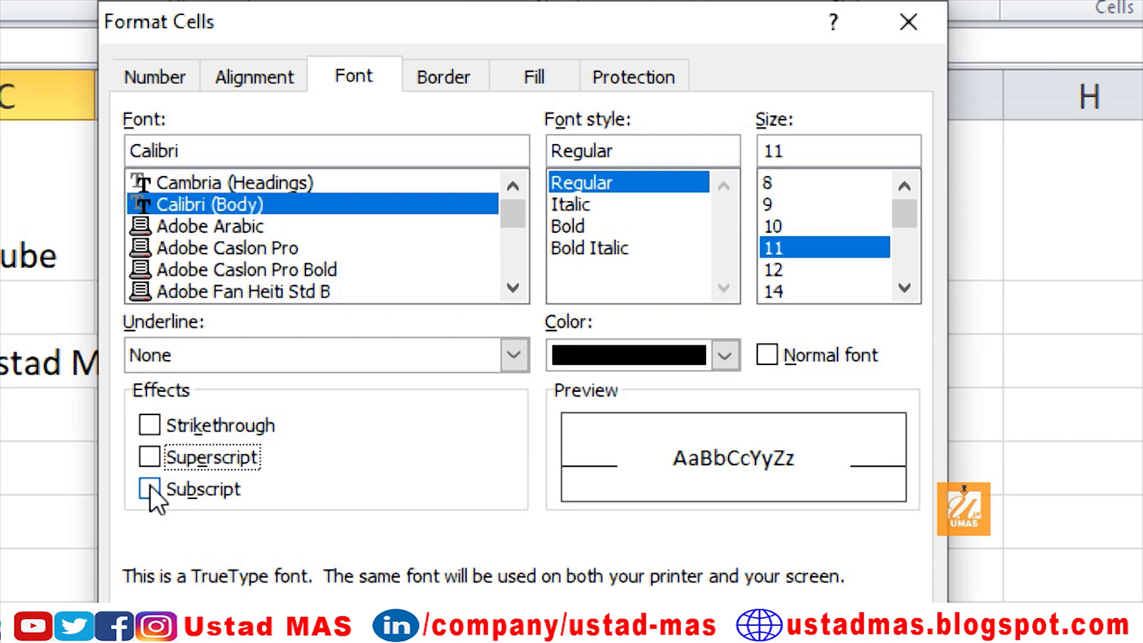
click(150, 491)
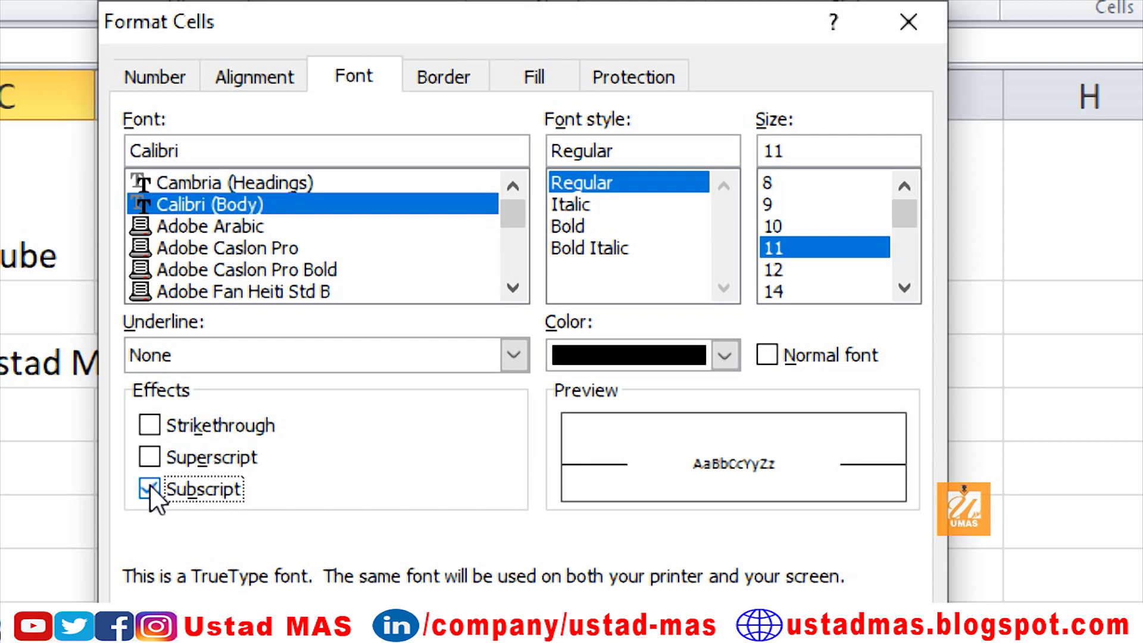
Turn off the Subscript effect, set the font color to dark orange and browse the available fonts
click(149, 489)
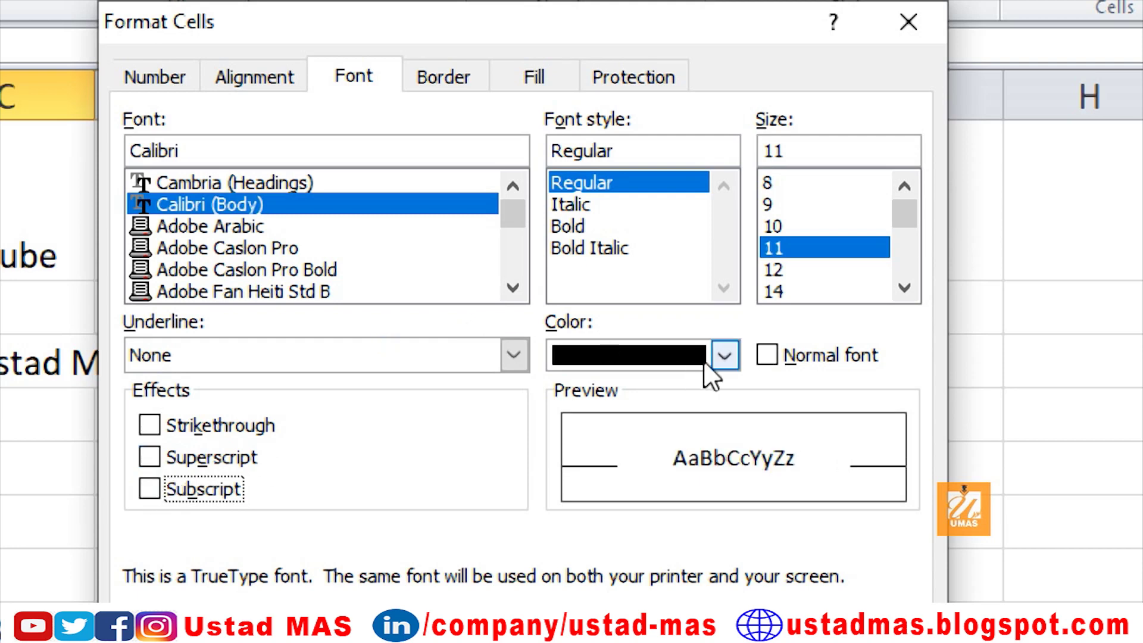
click(726, 355)
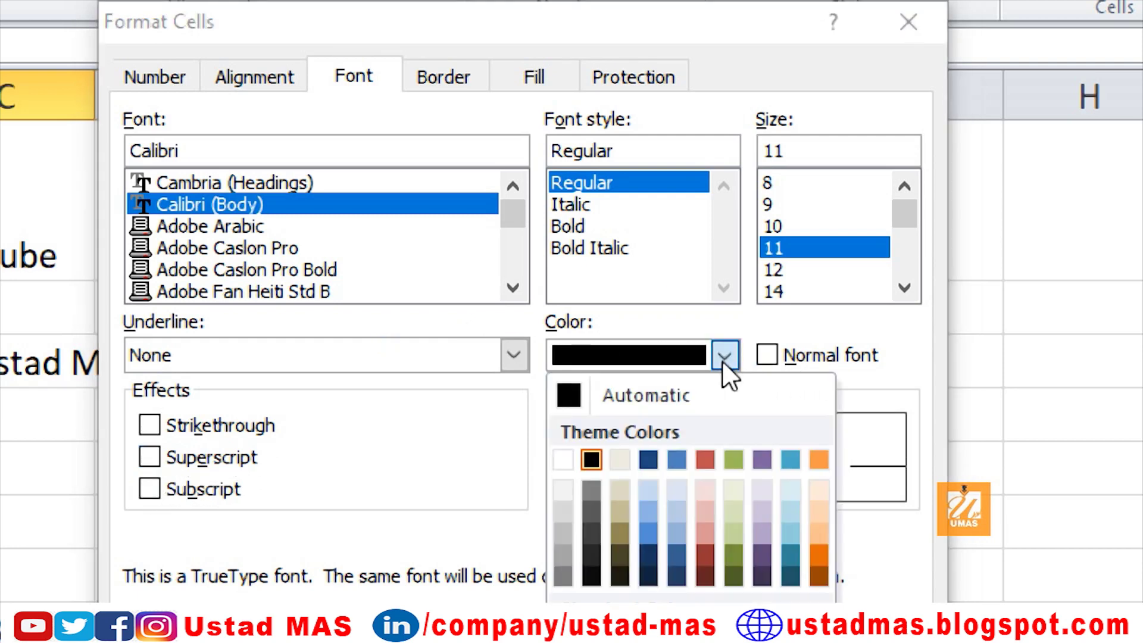
click(819, 557)
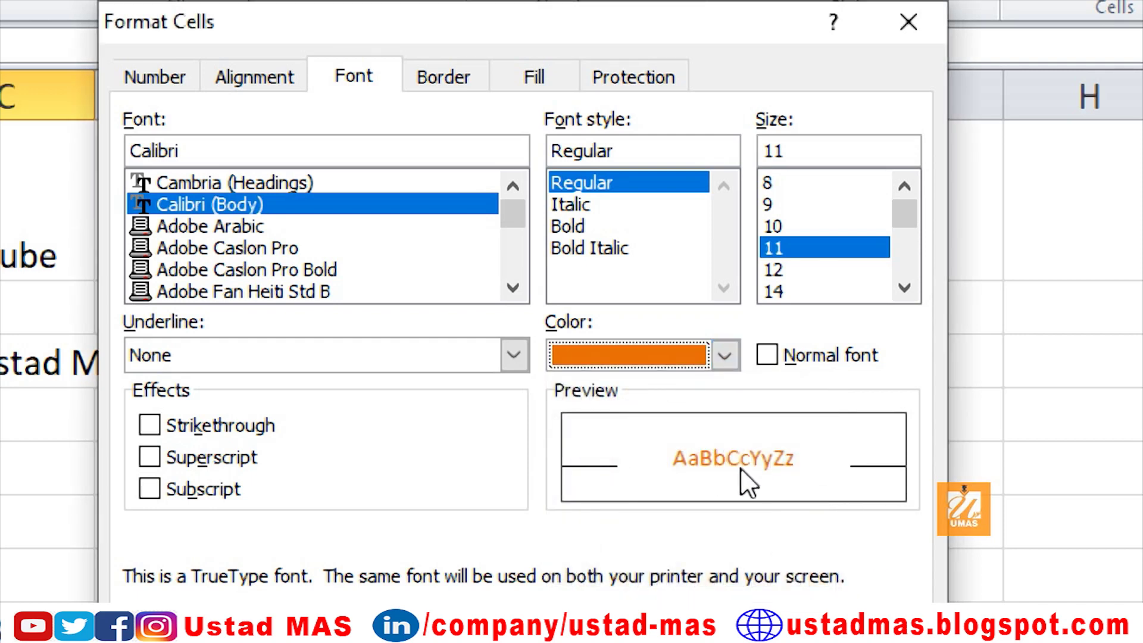
scroll(295, 223, down, 2)
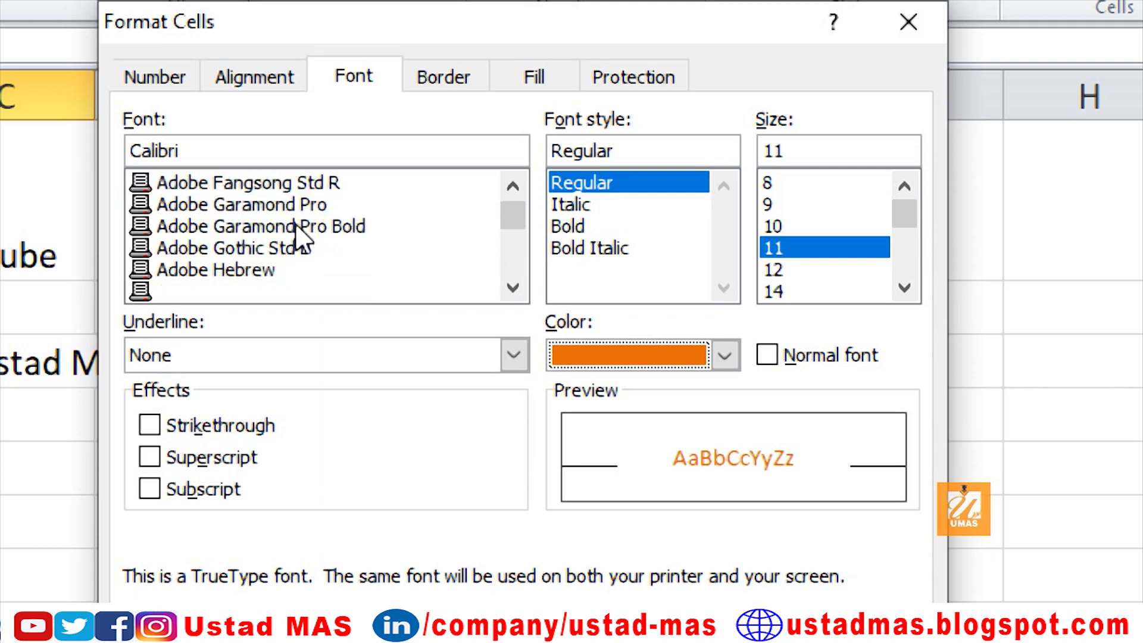
scroll(381, 254, down, 1)
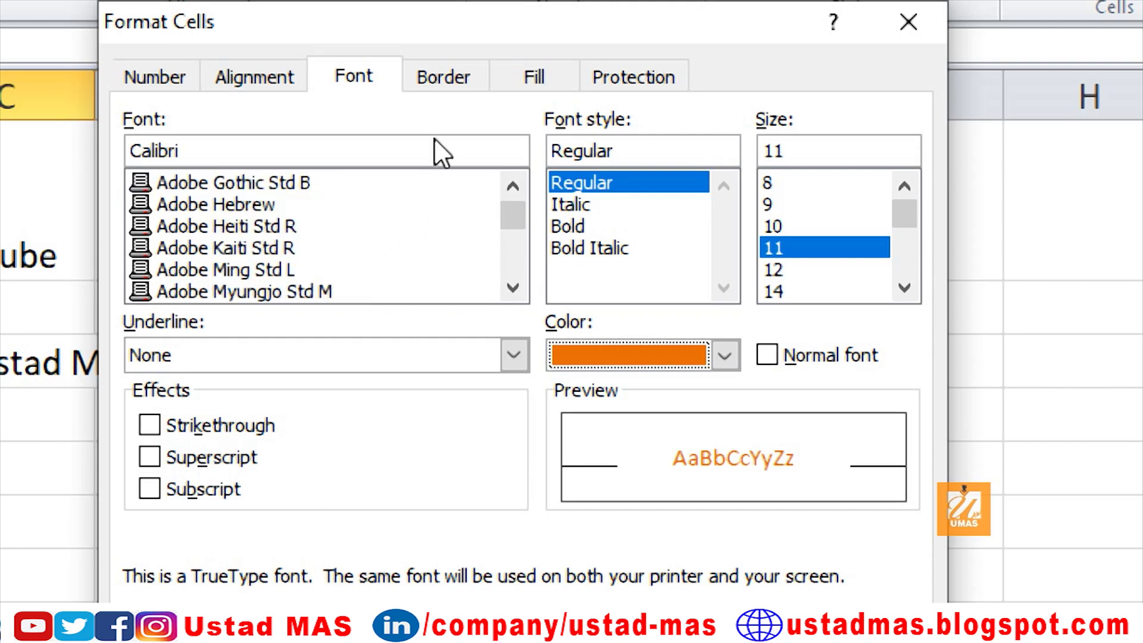
Add a thick aqua outline border to the cell, switching its bottom edge off and back on
click(444, 76)
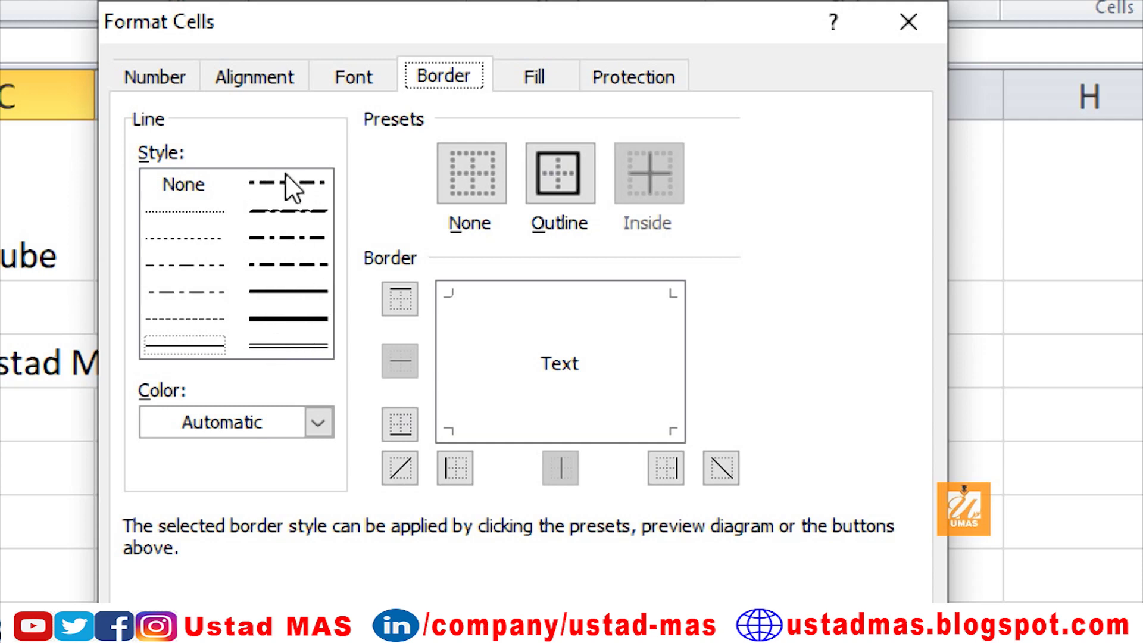
click(284, 213)
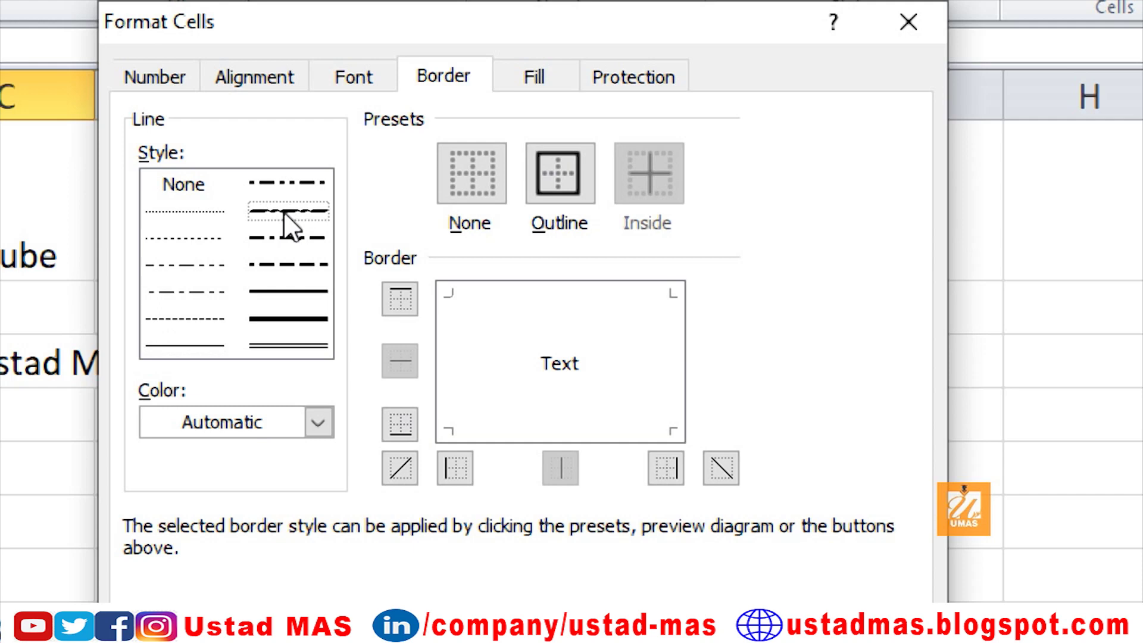
click(308, 320)
click(319, 424)
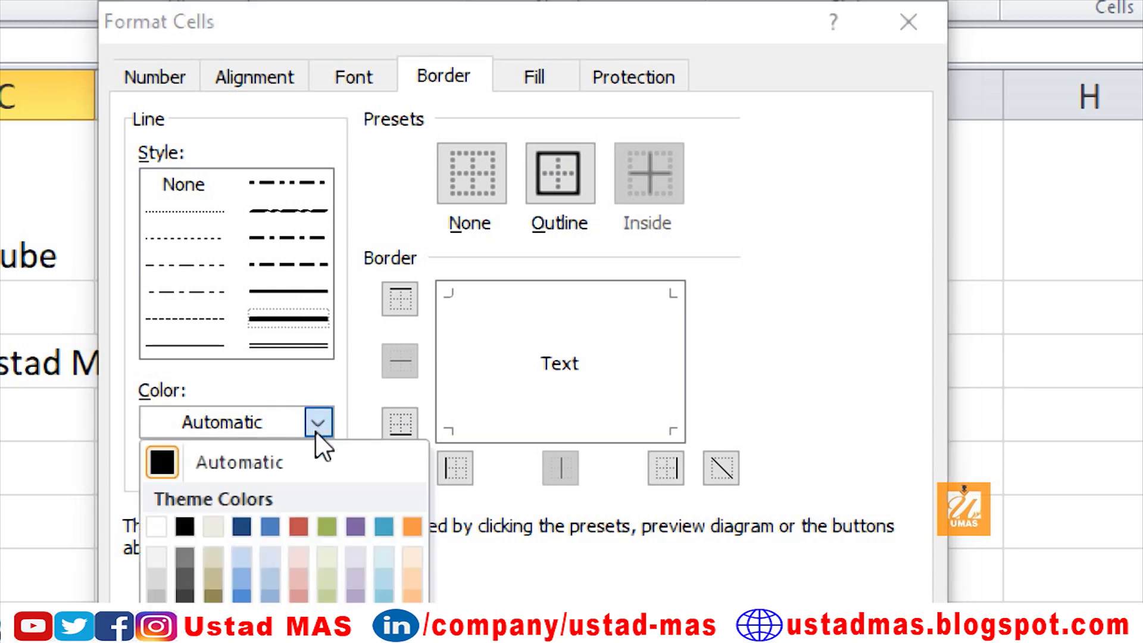
click(384, 526)
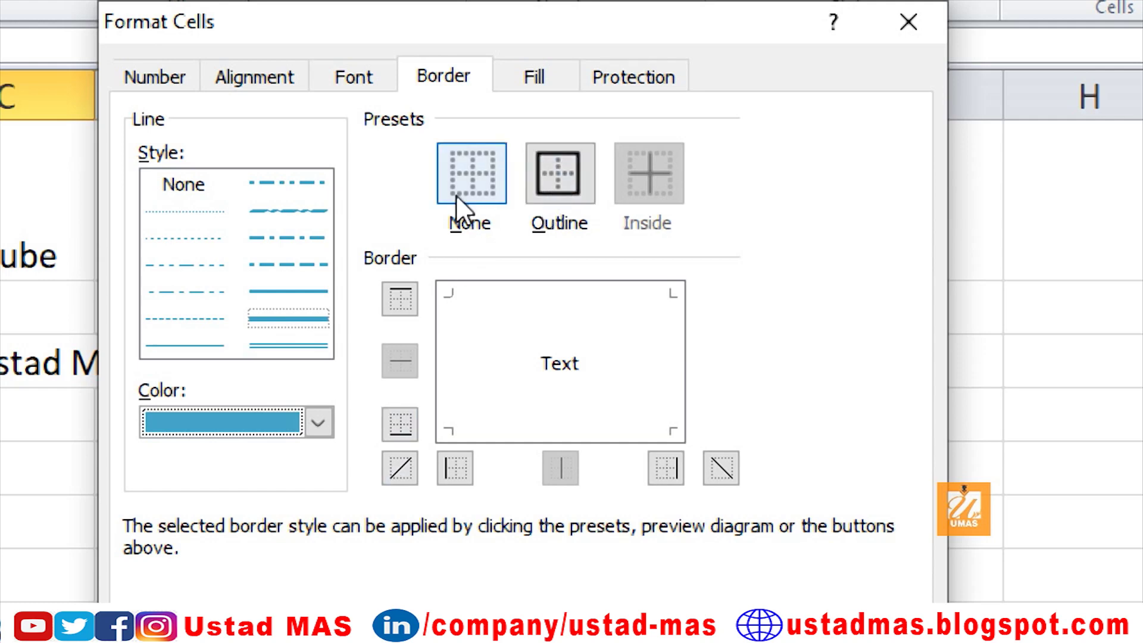
click(548, 185)
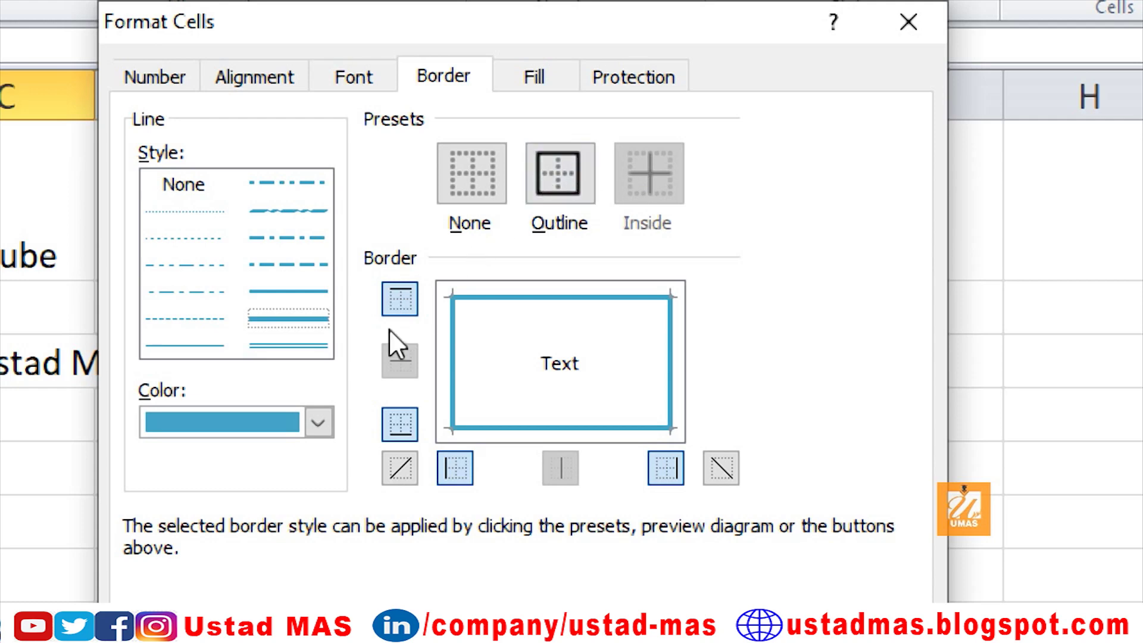
click(397, 423)
click(398, 422)
Set the cell's background fill to light orange and its pattern color to orange
click(536, 75)
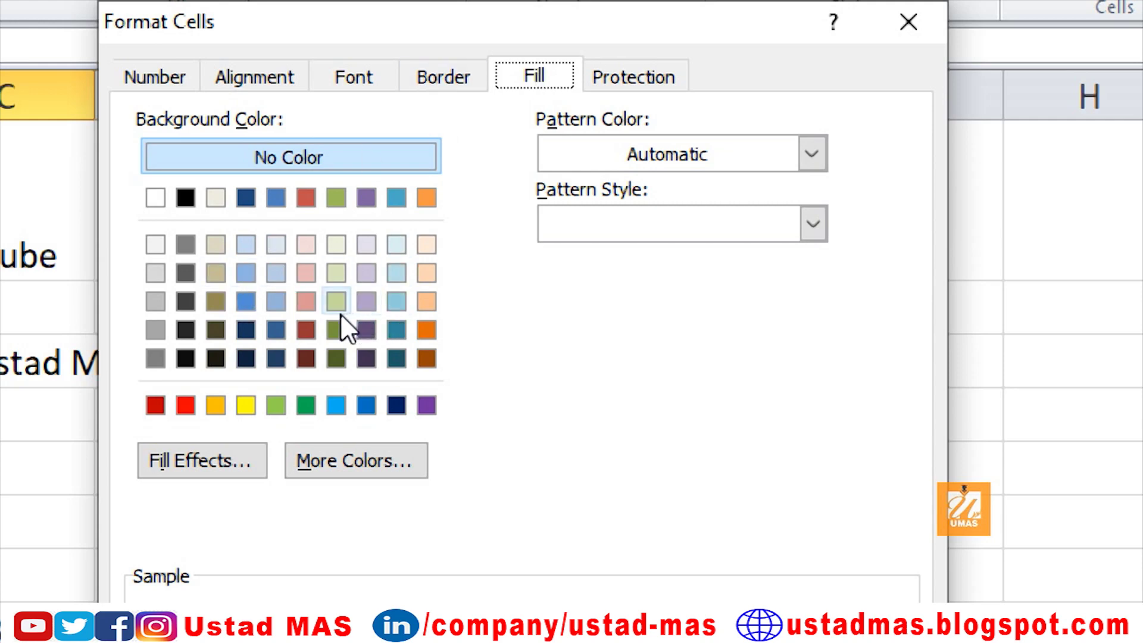
click(427, 299)
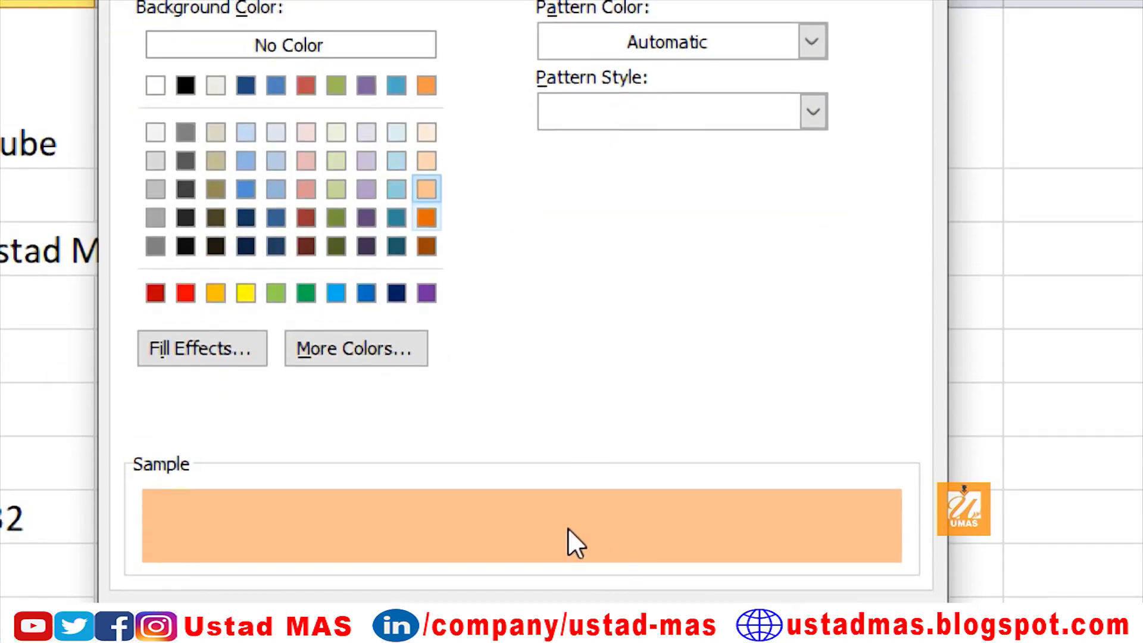
click(817, 37)
click(816, 38)
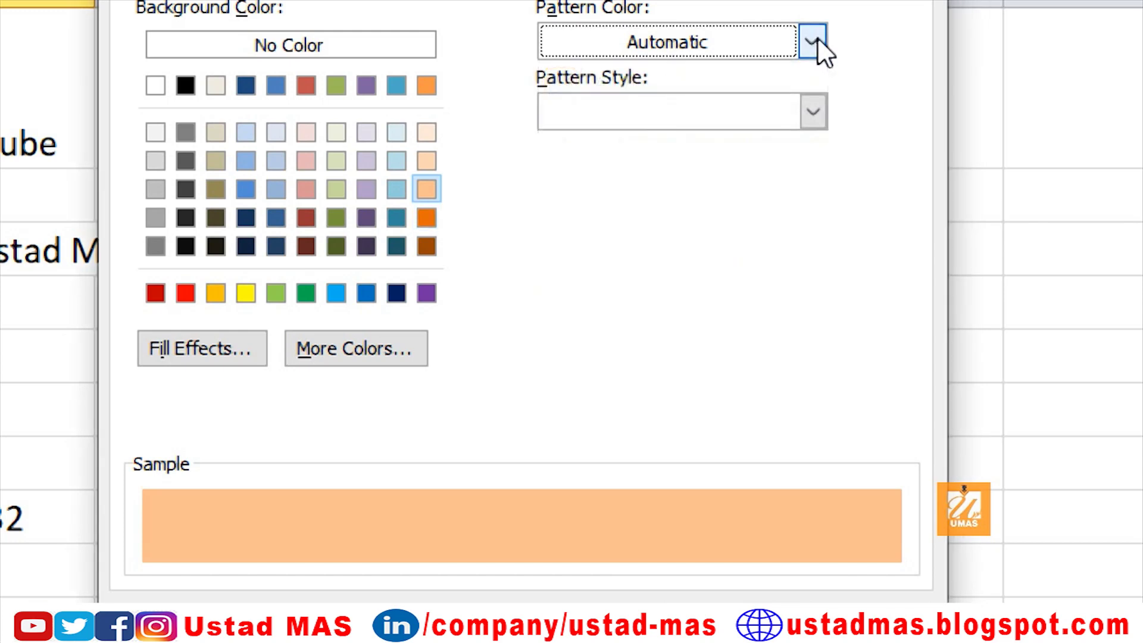
click(816, 43)
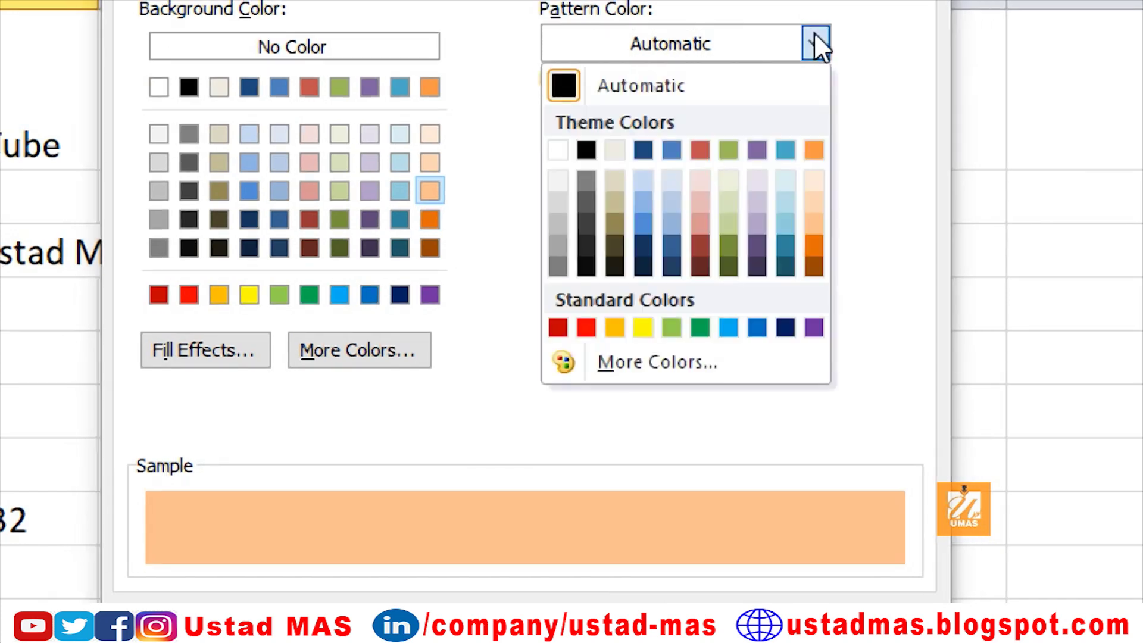
click(819, 151)
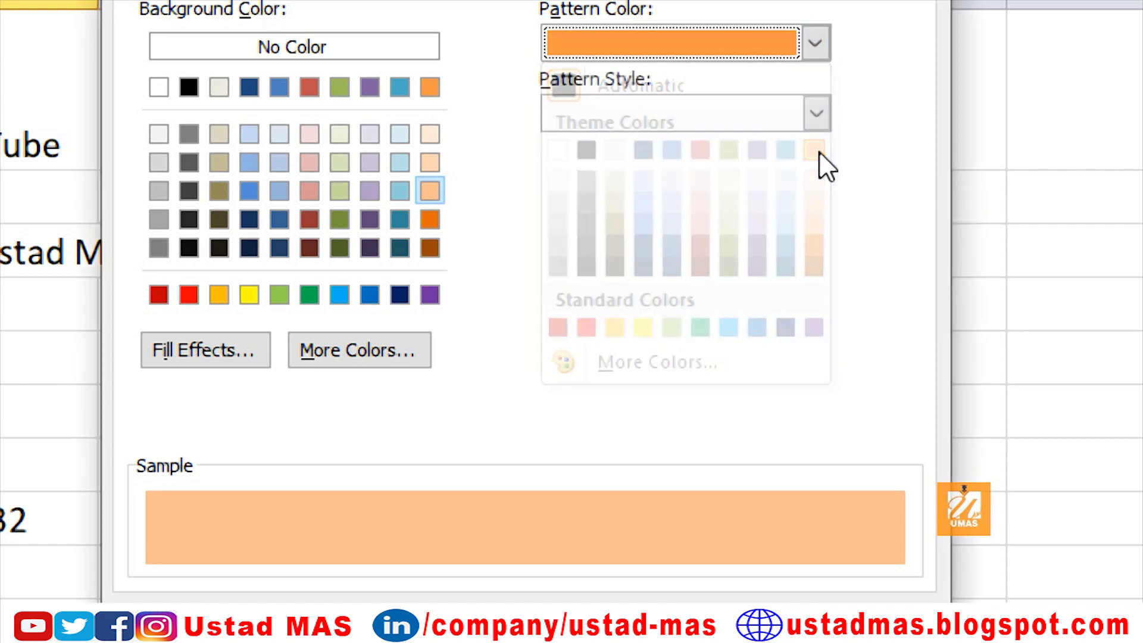
Try a fine dotted pattern style for the fill, then choose the checkered pattern instead
click(817, 113)
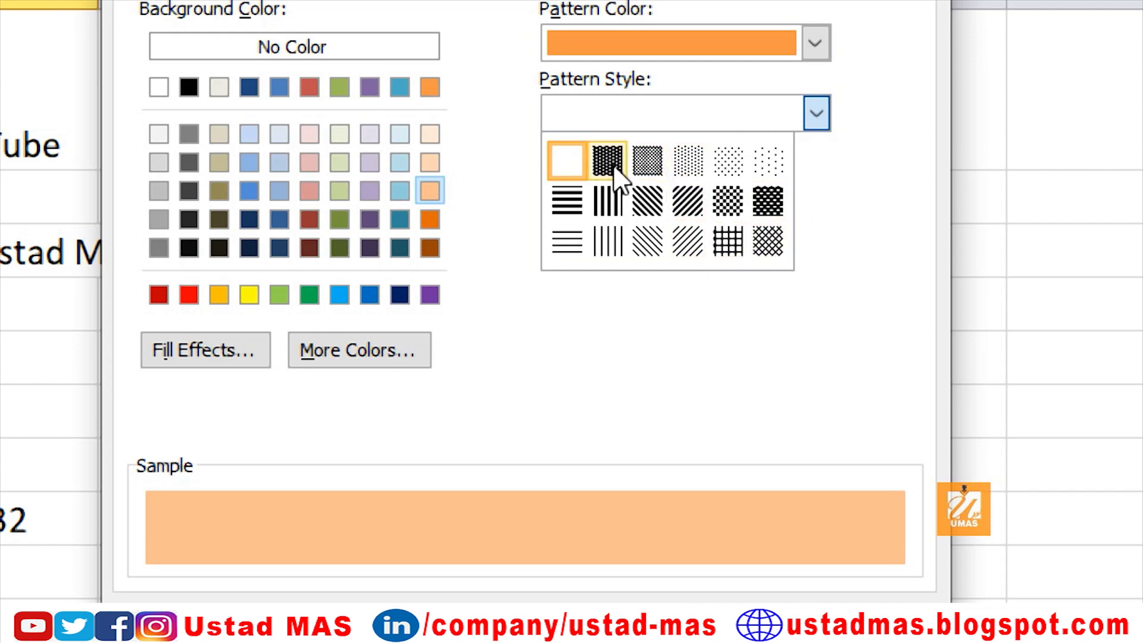
click(690, 161)
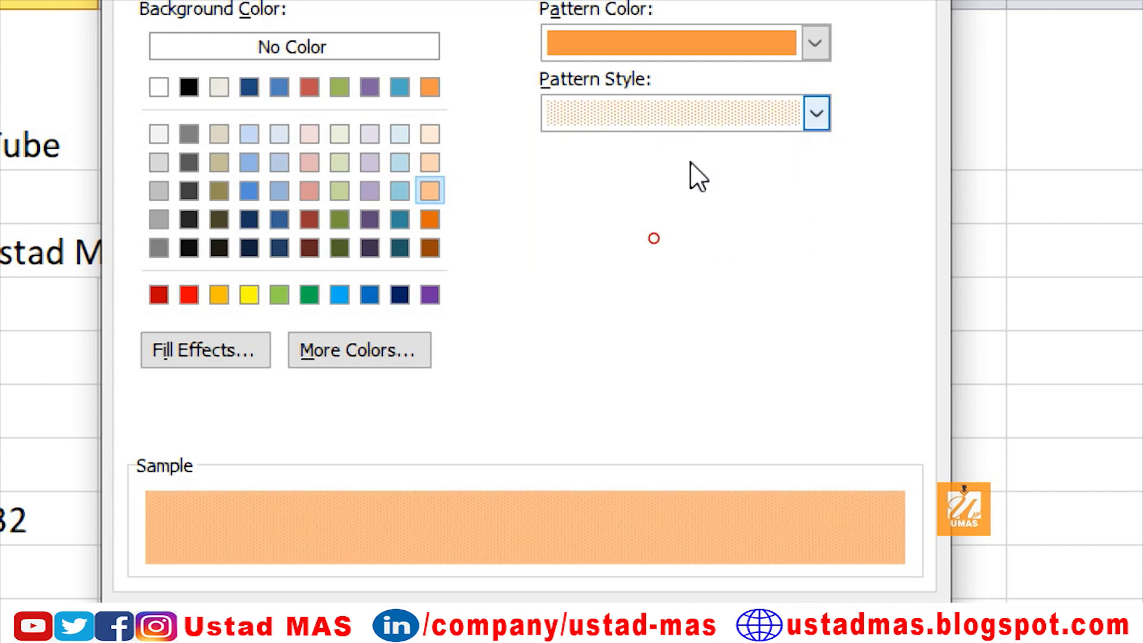
click(816, 114)
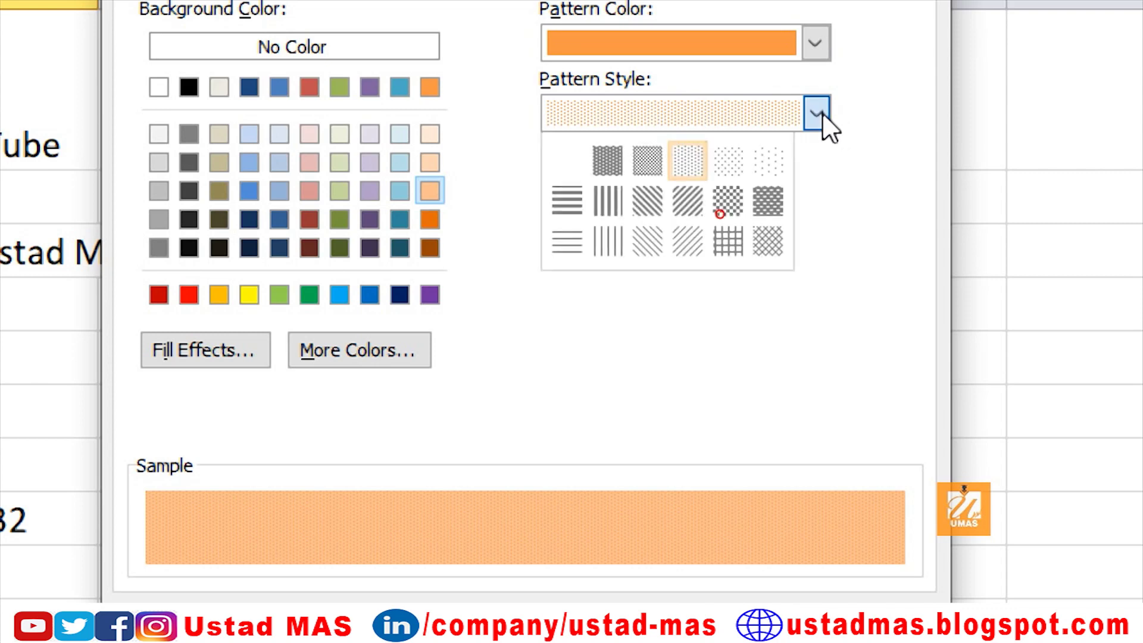
click(737, 203)
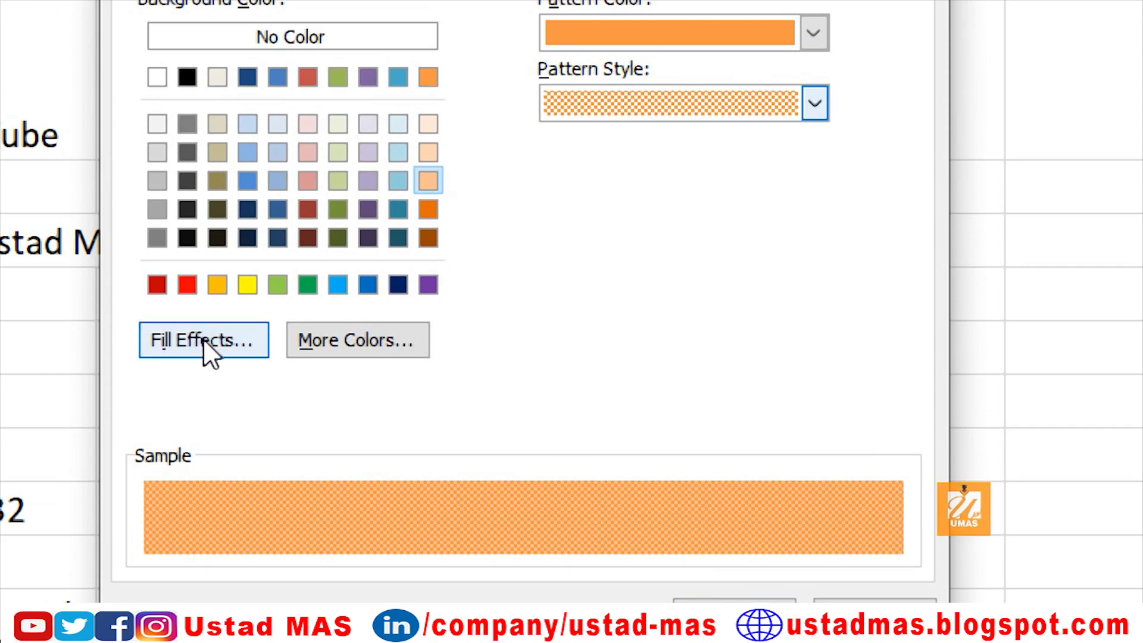
Review the gradient fill effects without using them, and apply the chosen formatting to cell C11
click(204, 340)
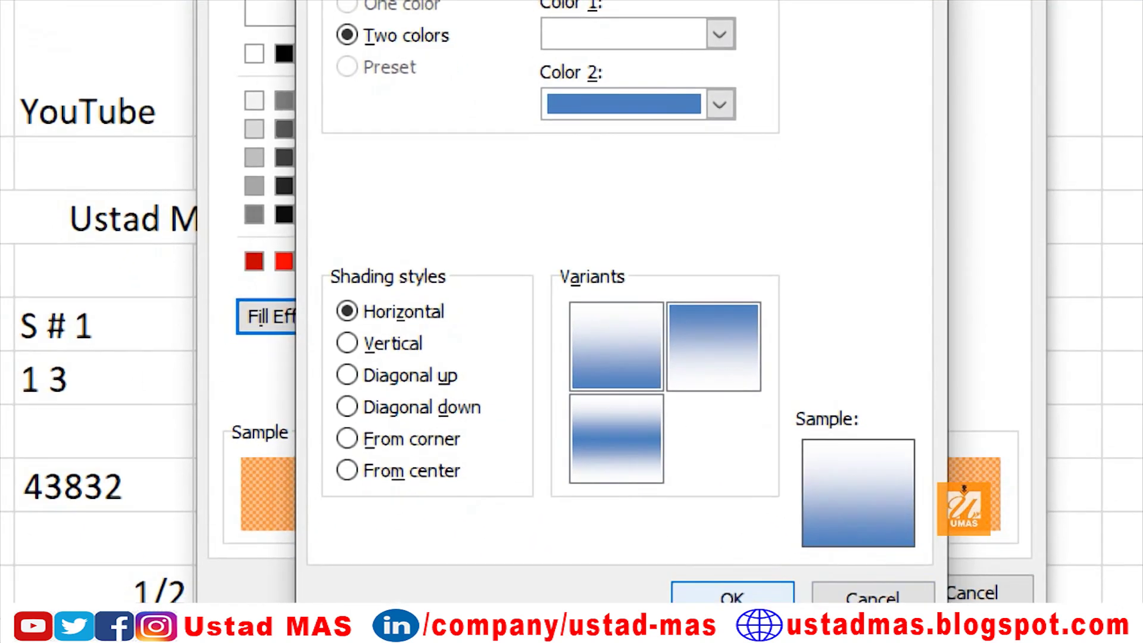
click(751, 598)
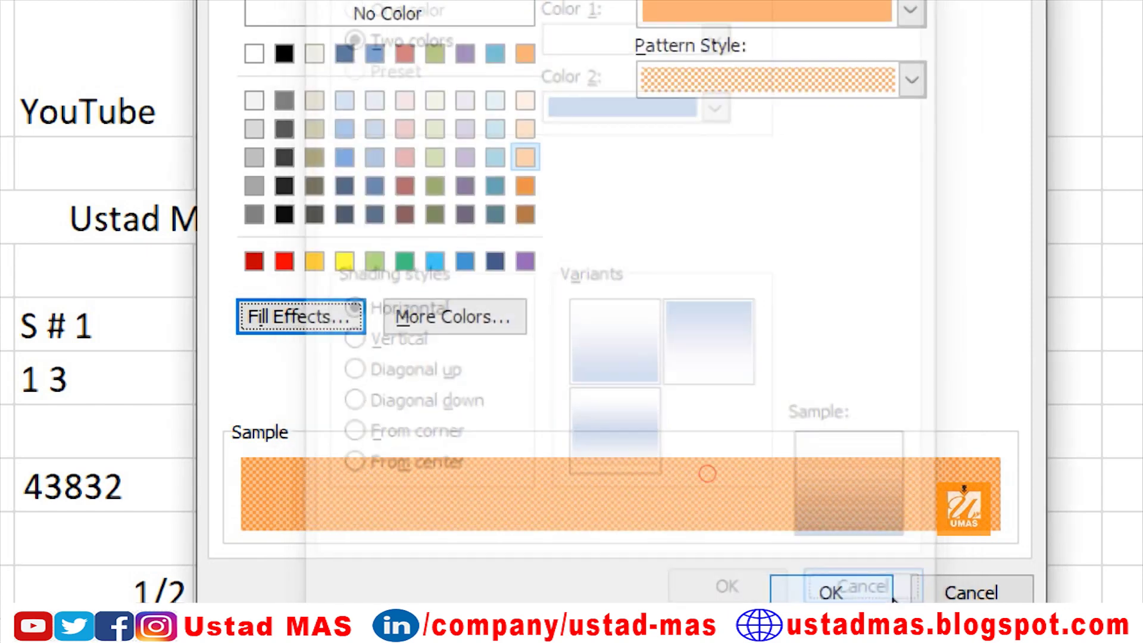
click(817, 592)
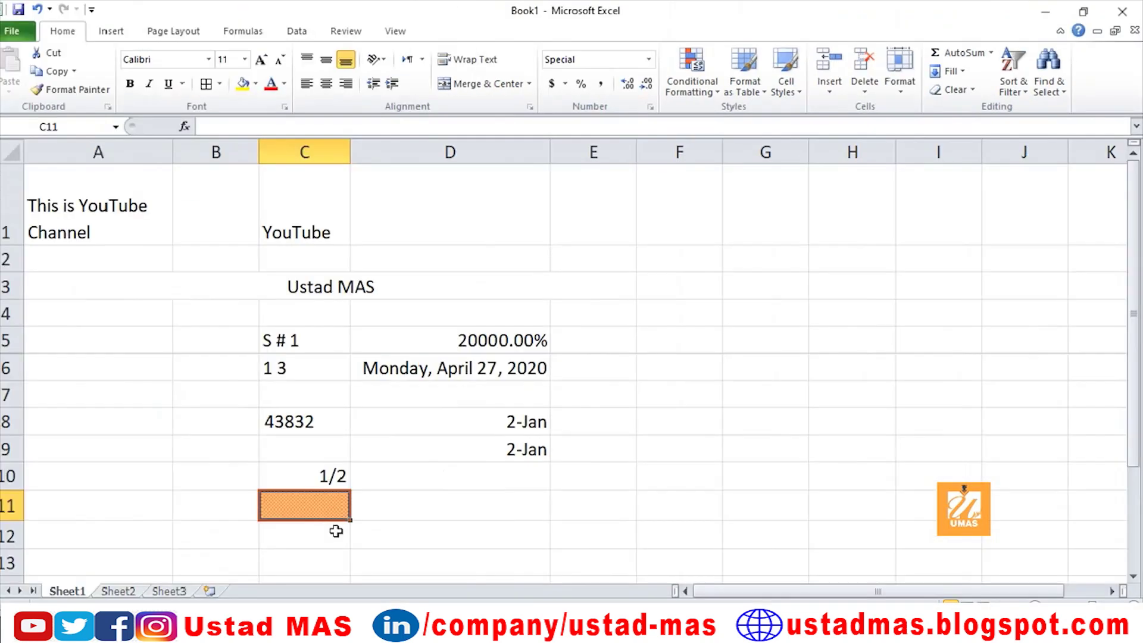
Review the accounting currency choices and the number format setting for cell C11
click(572, 85)
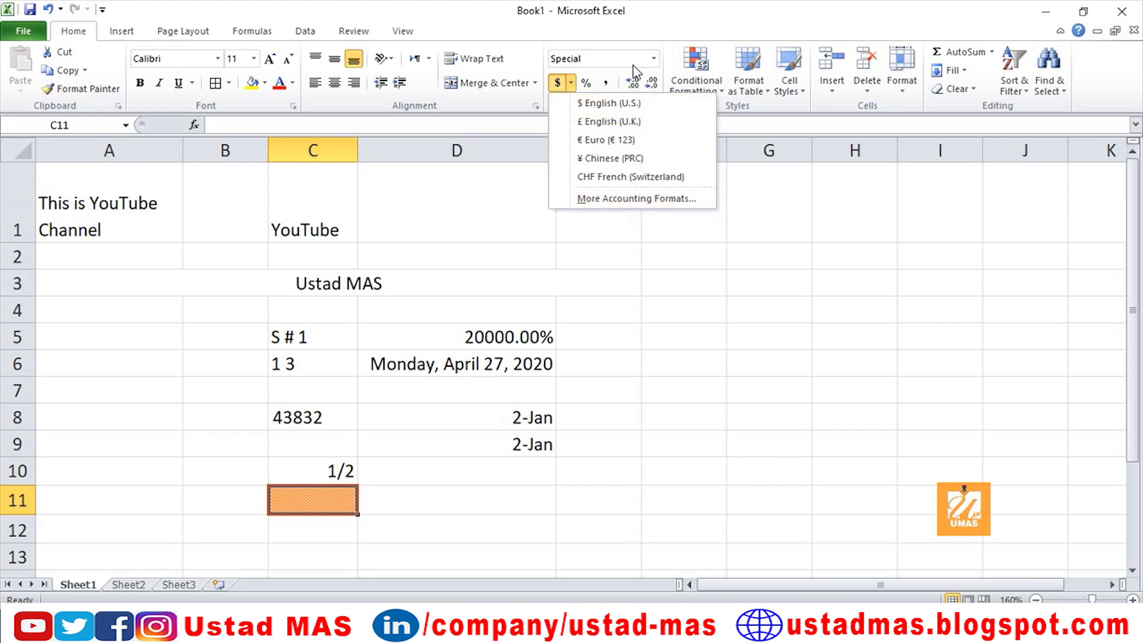
click(593, 57)
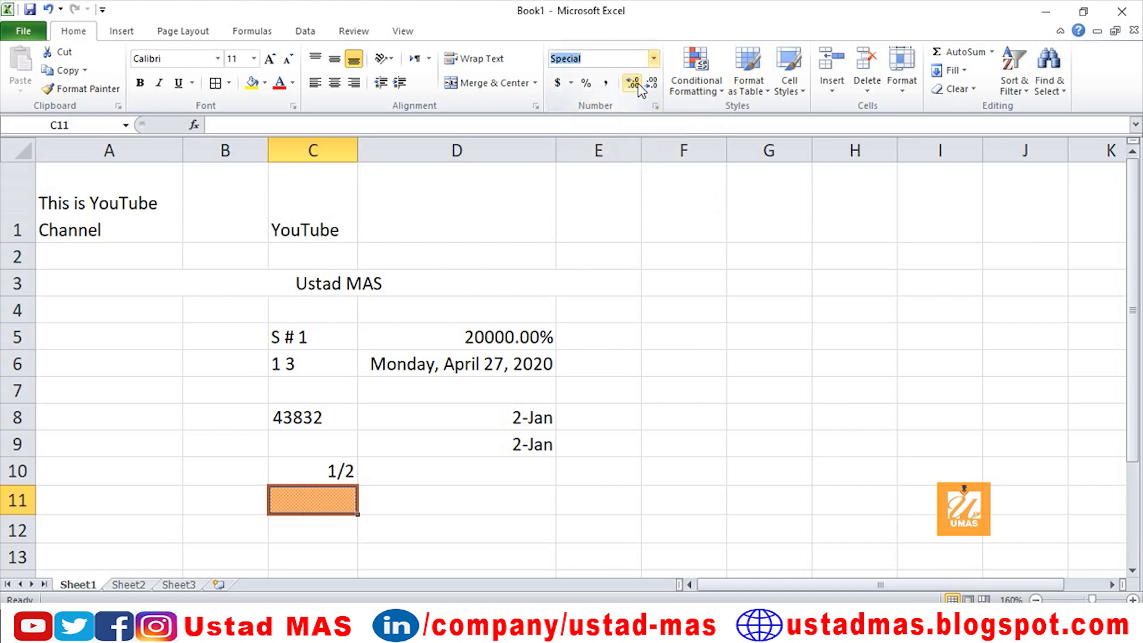